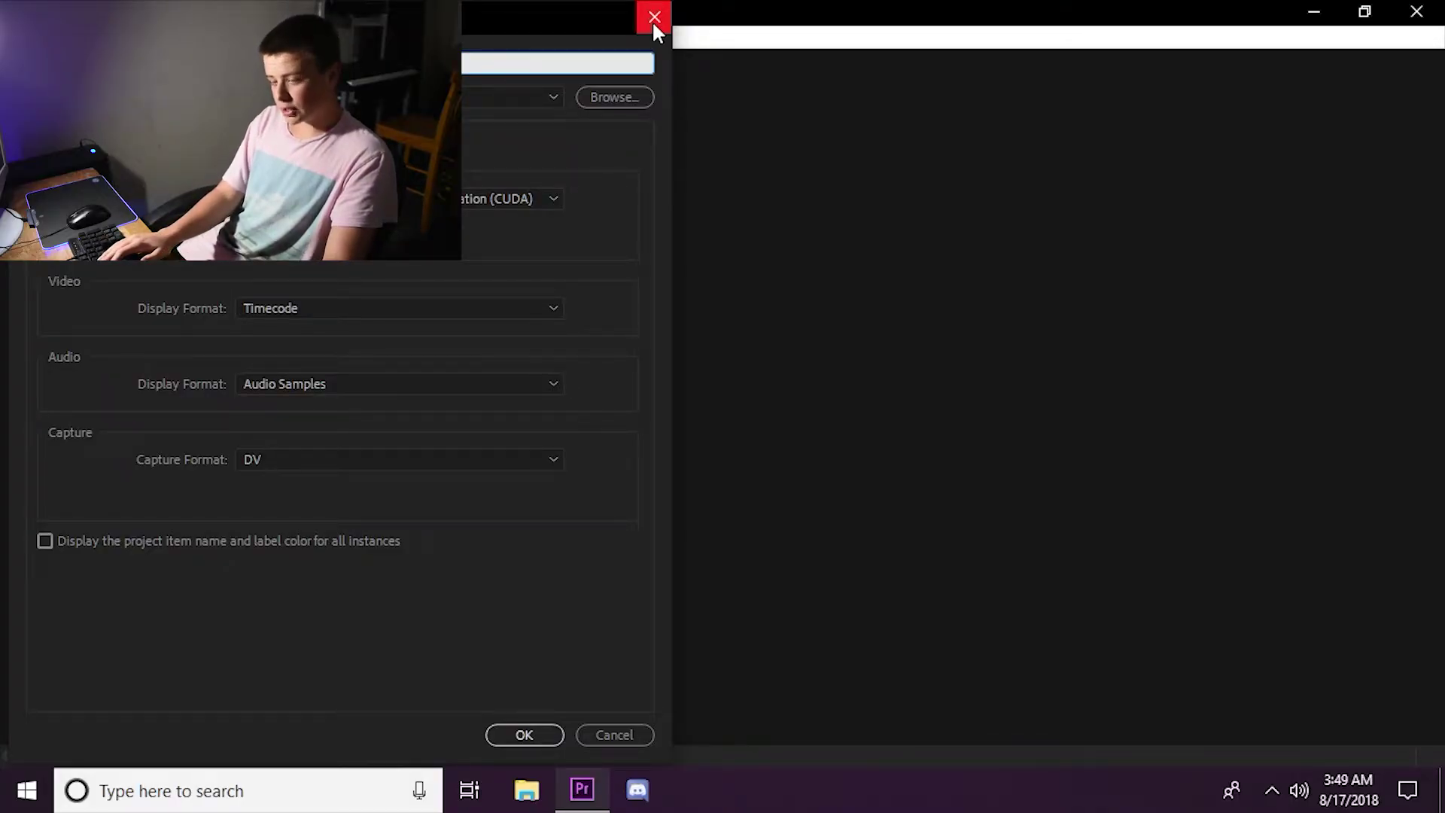
Enter 'Youtube Twerking comp' as the new project's name and create it.
text(yo)
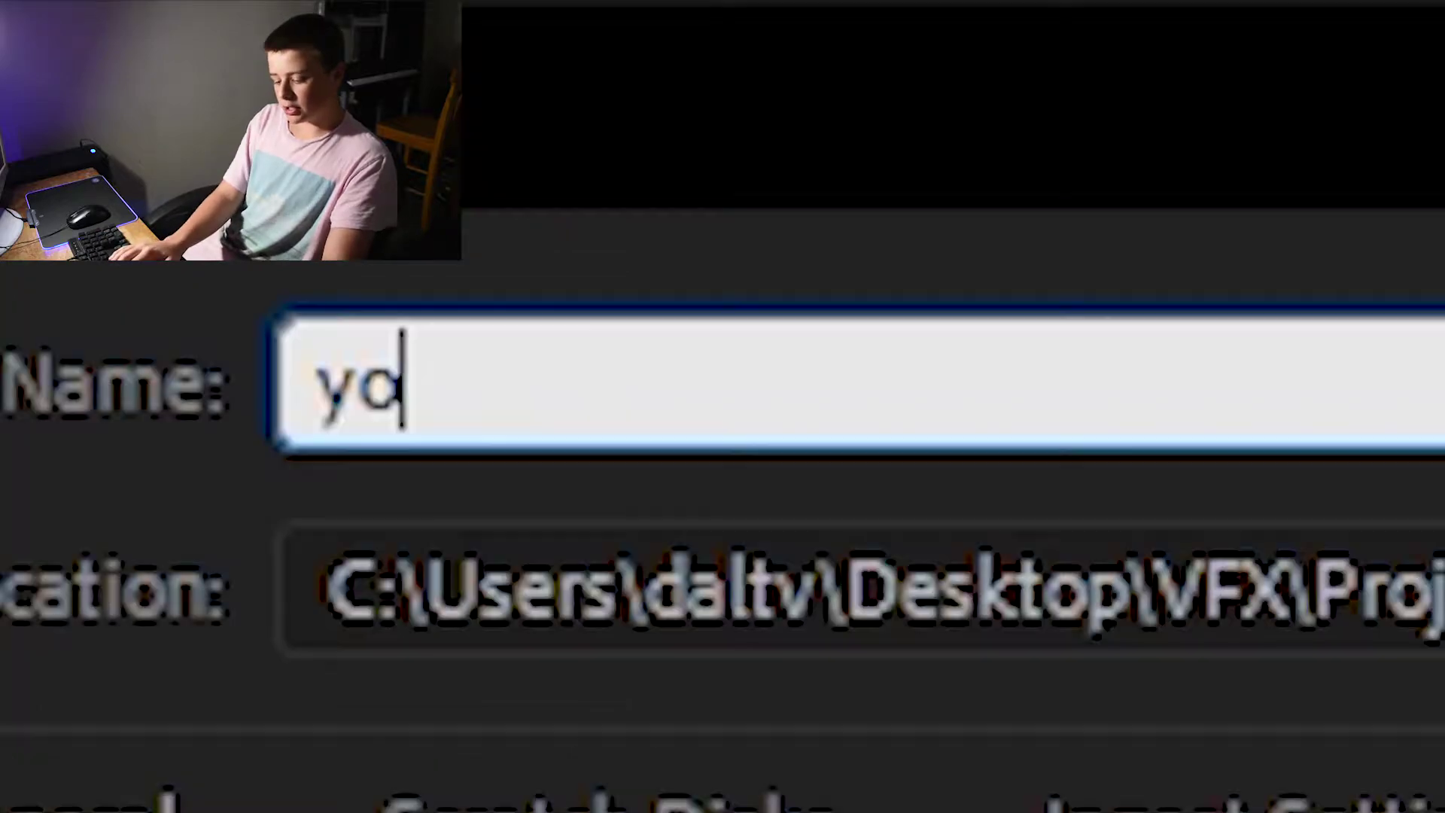
text(uy)
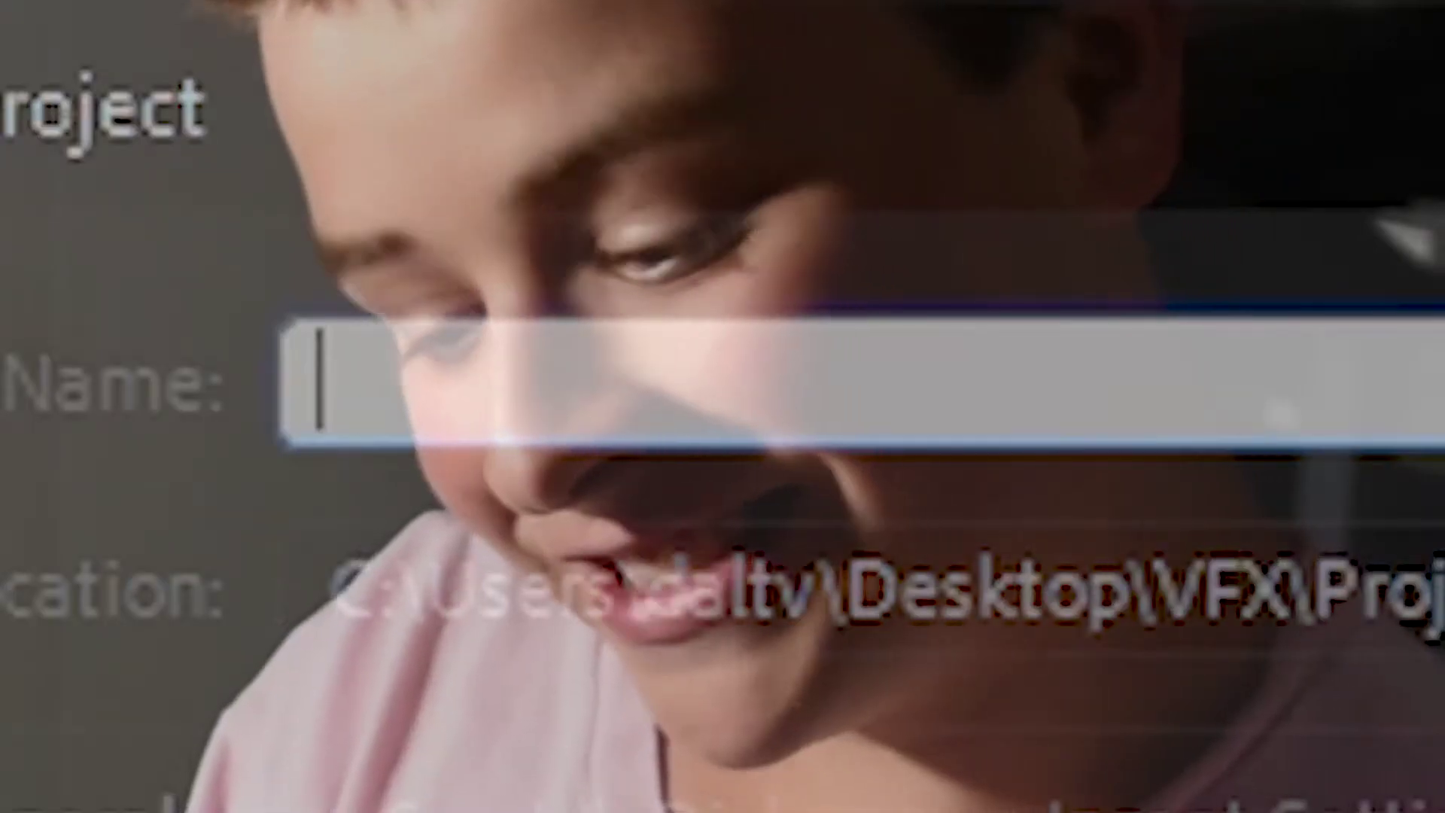
text(Youtube)
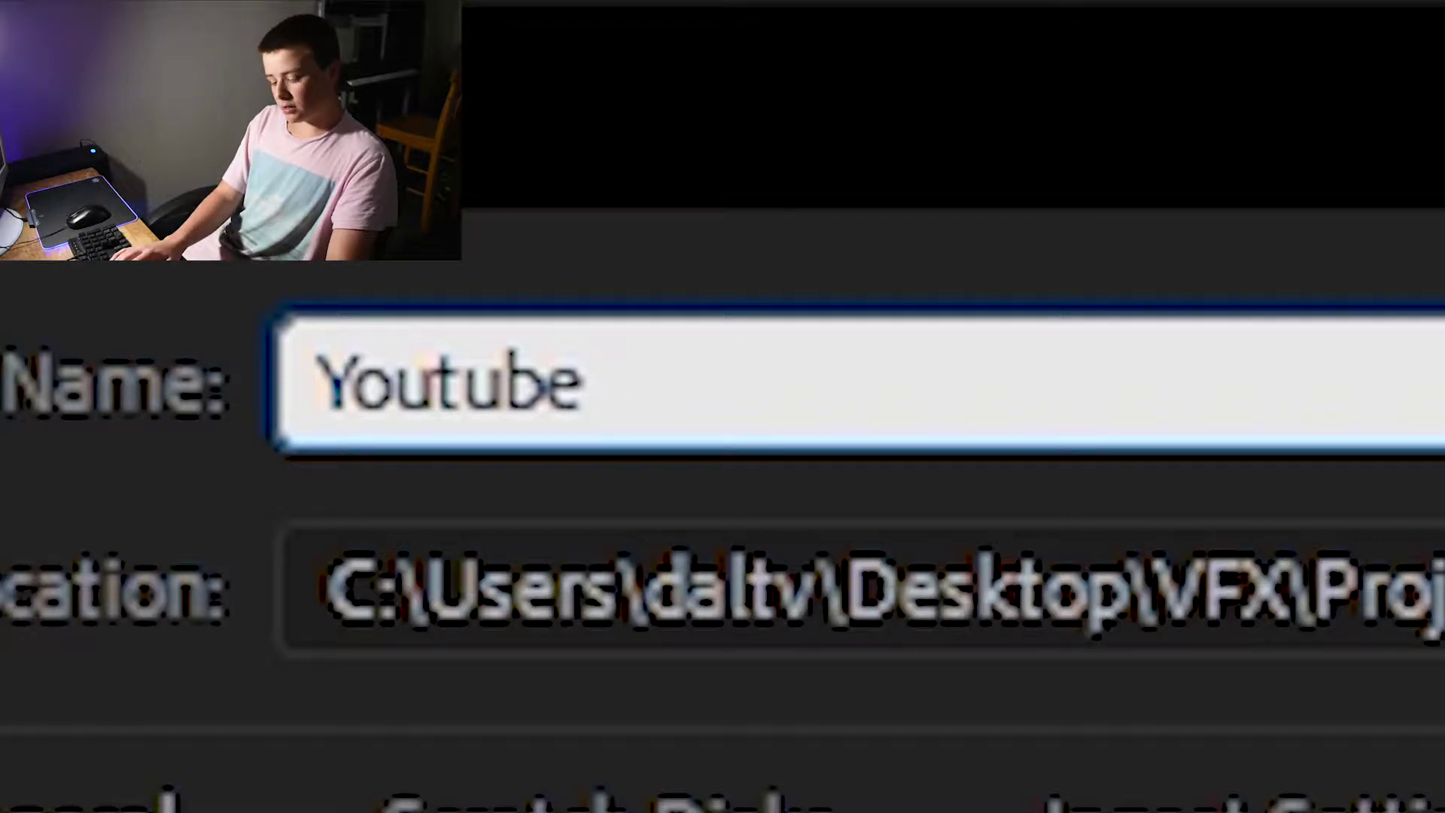
text(T)
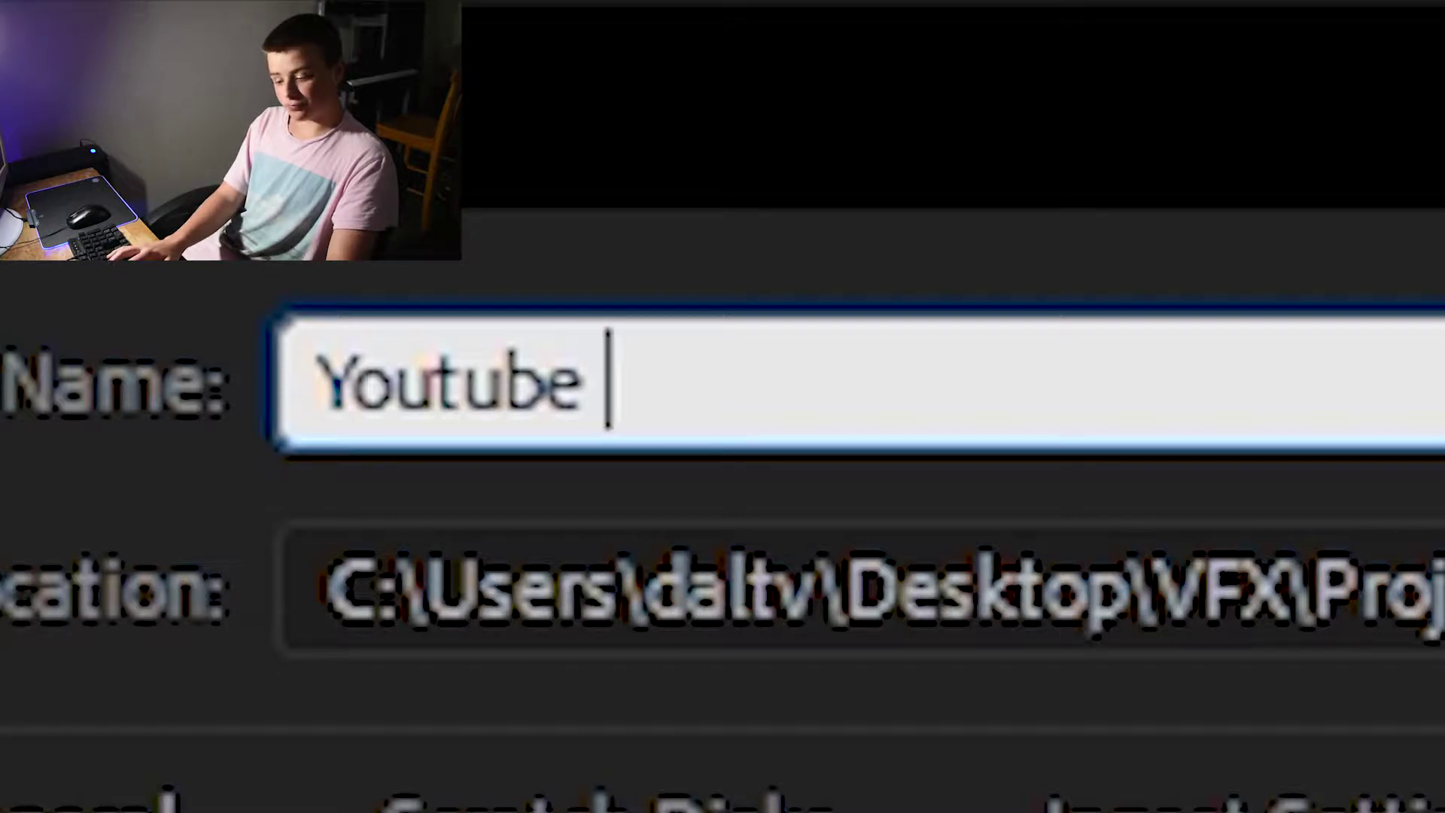
text(werking com)
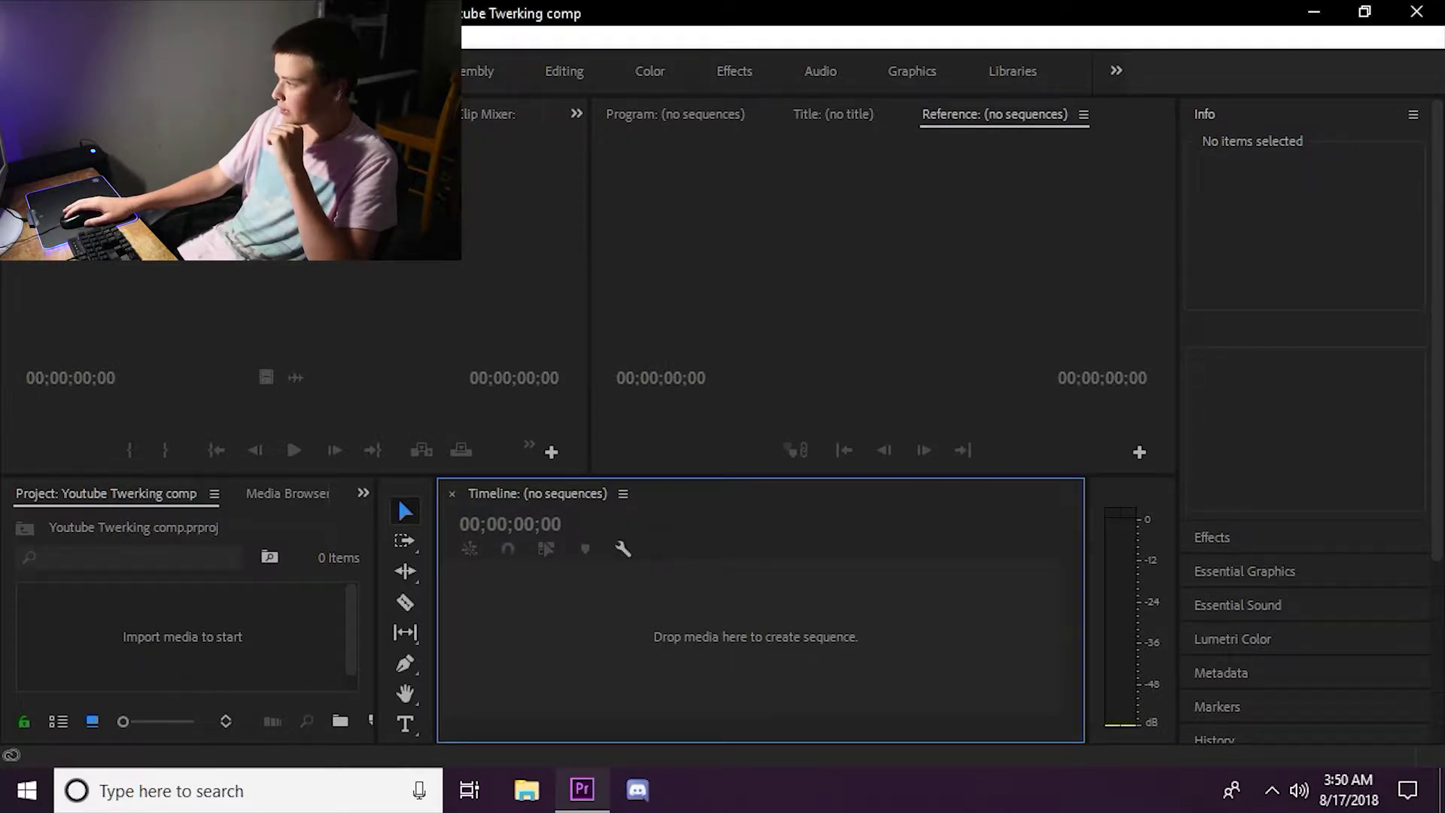
Bring up File Explorer to fetch the footage.
key(super+e)
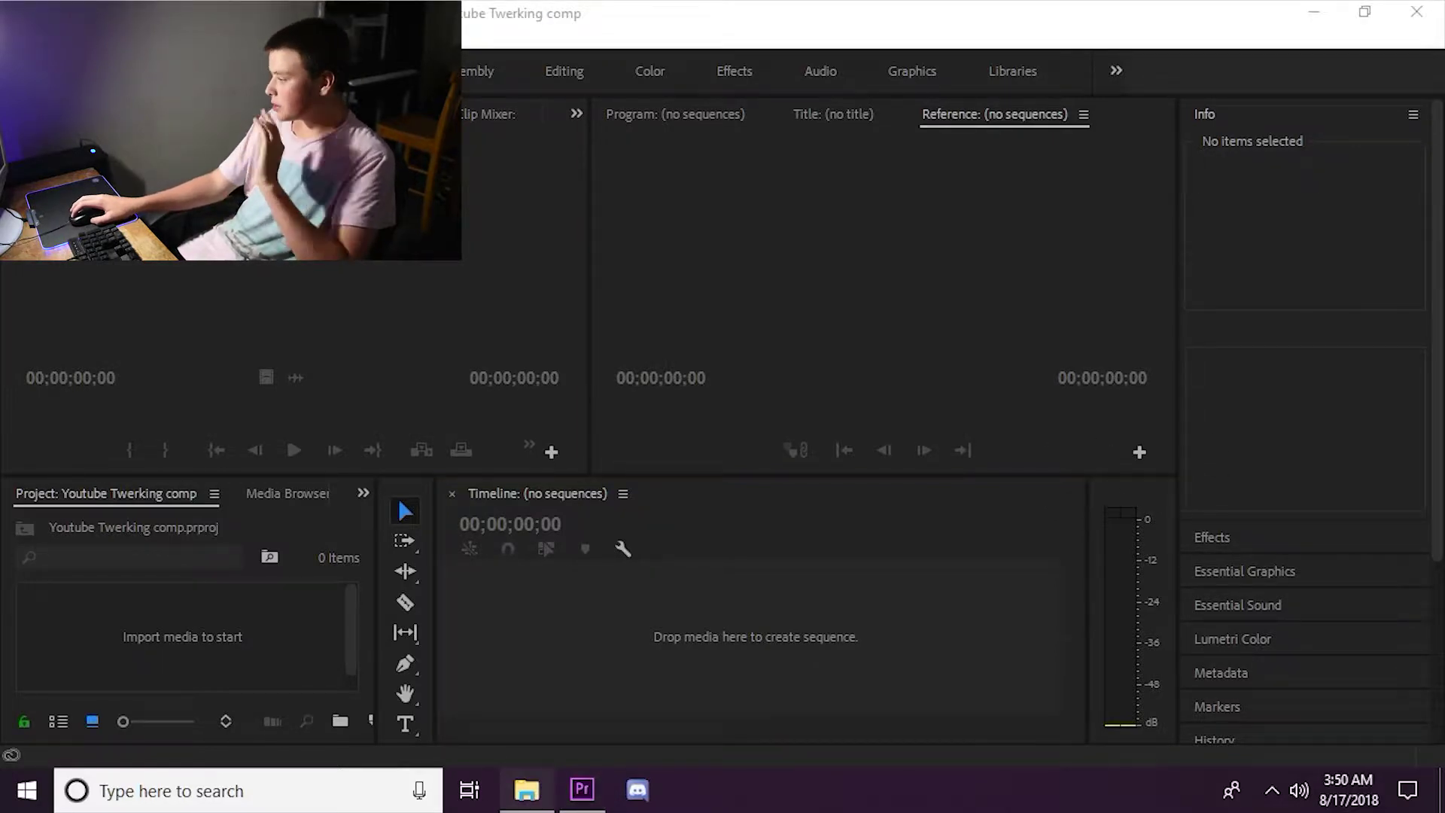
Import life update.mp4 and drop it on the timeline to build a 'life update' sequence.
drag(1444, 482, 198, 631)
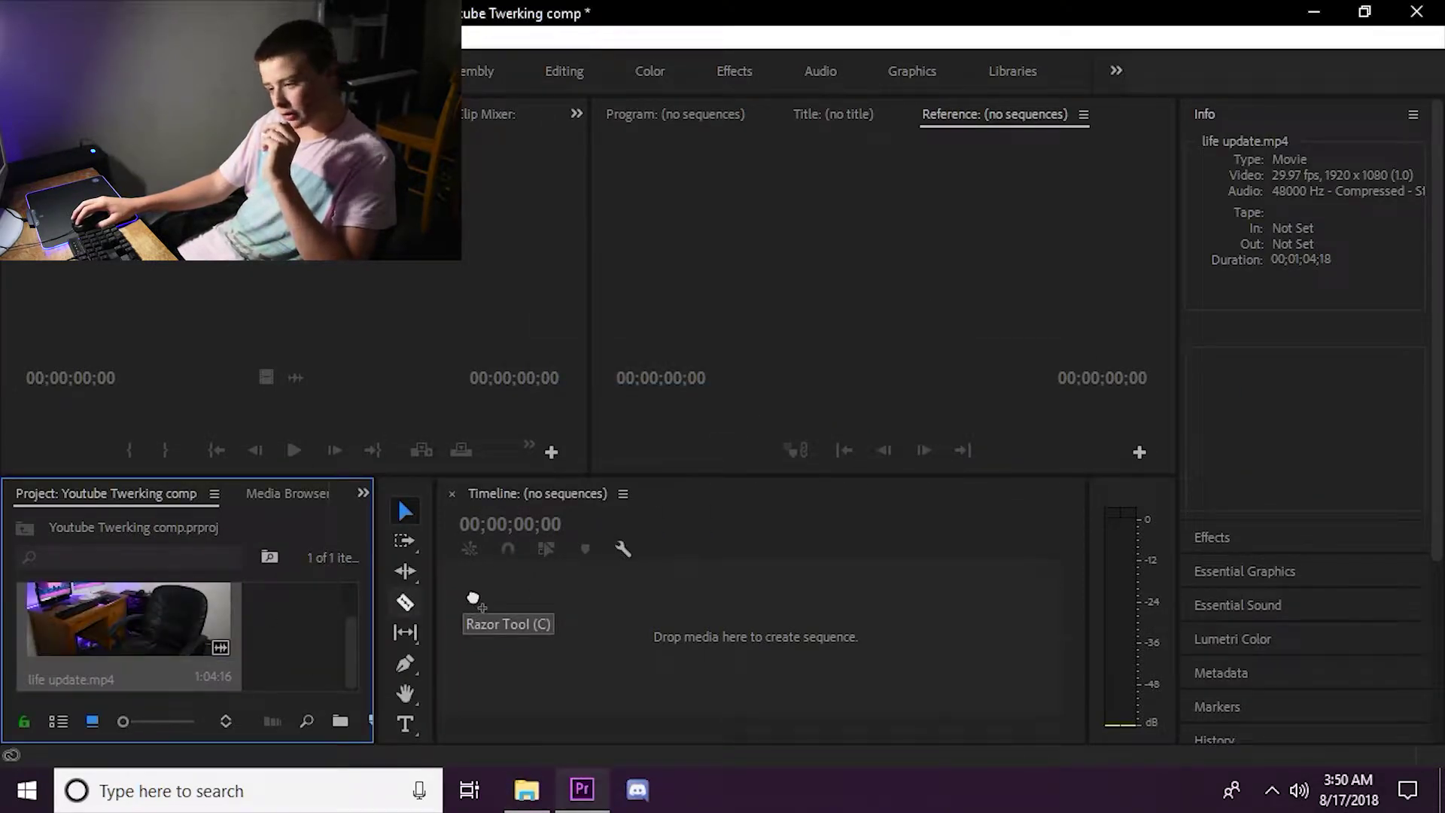
drag(473, 598, 473, 594)
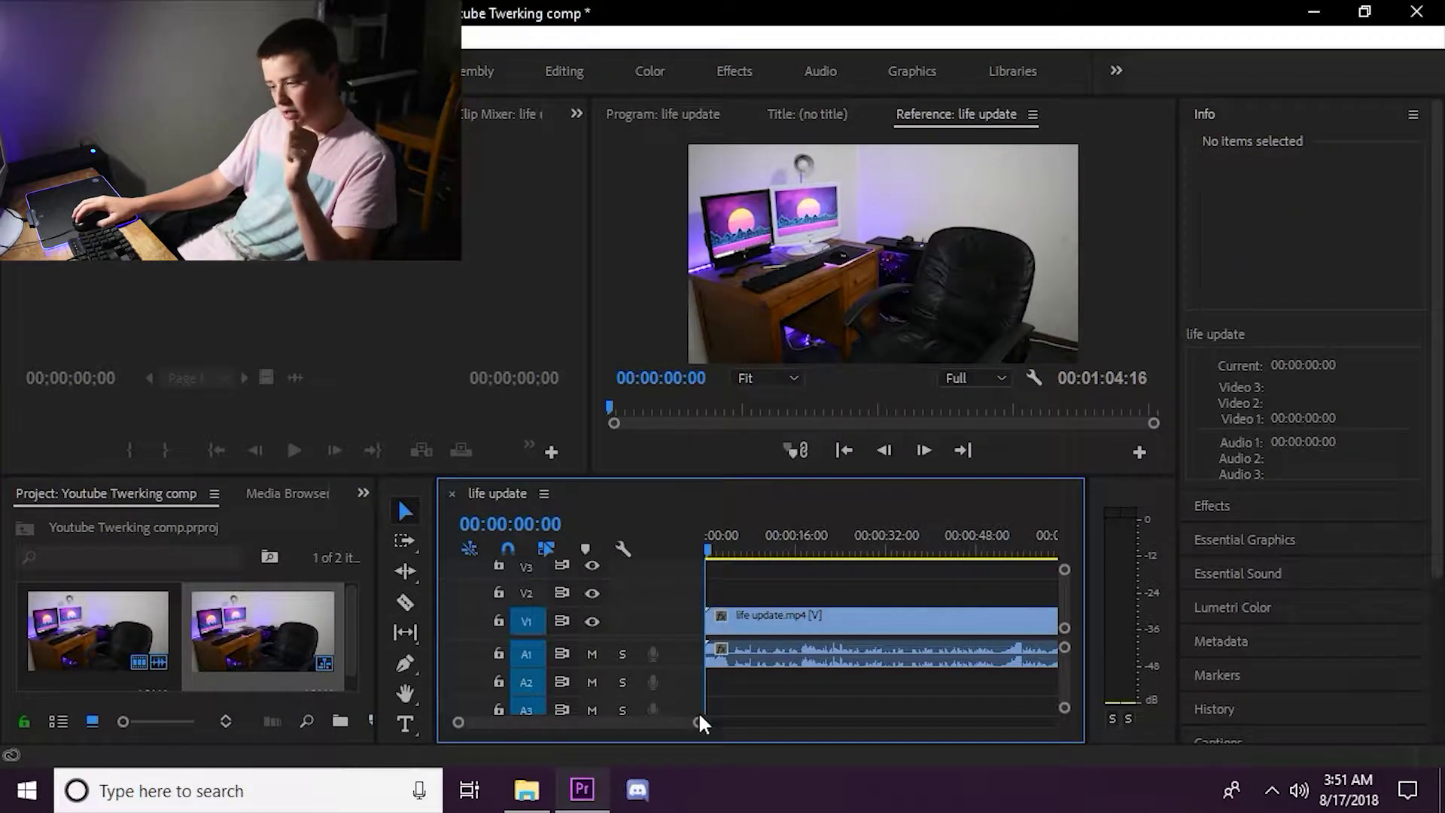
drag(698, 719, 800, 732)
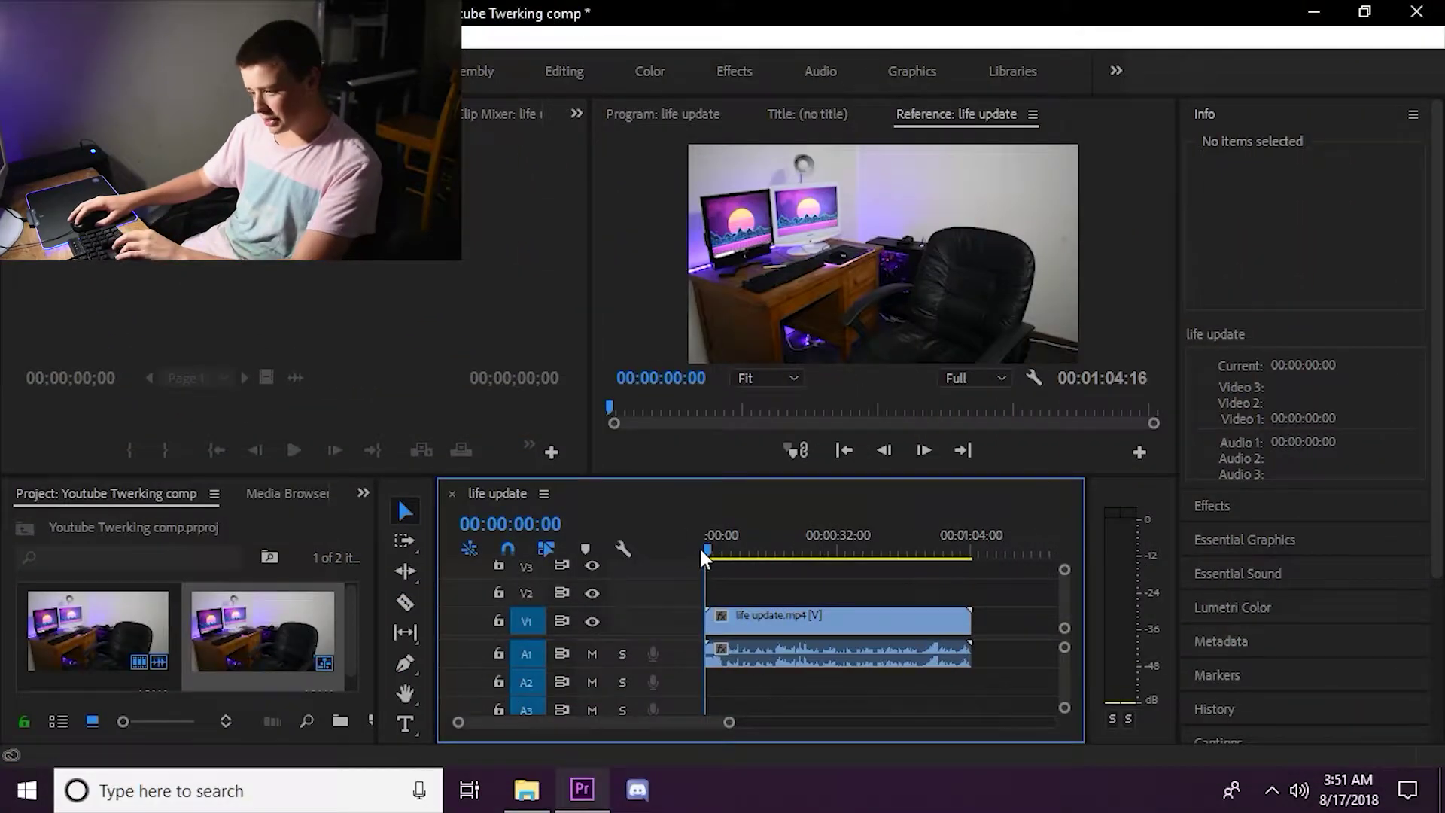
Start playing the sequence and mute the computer's speakers.
key(space)
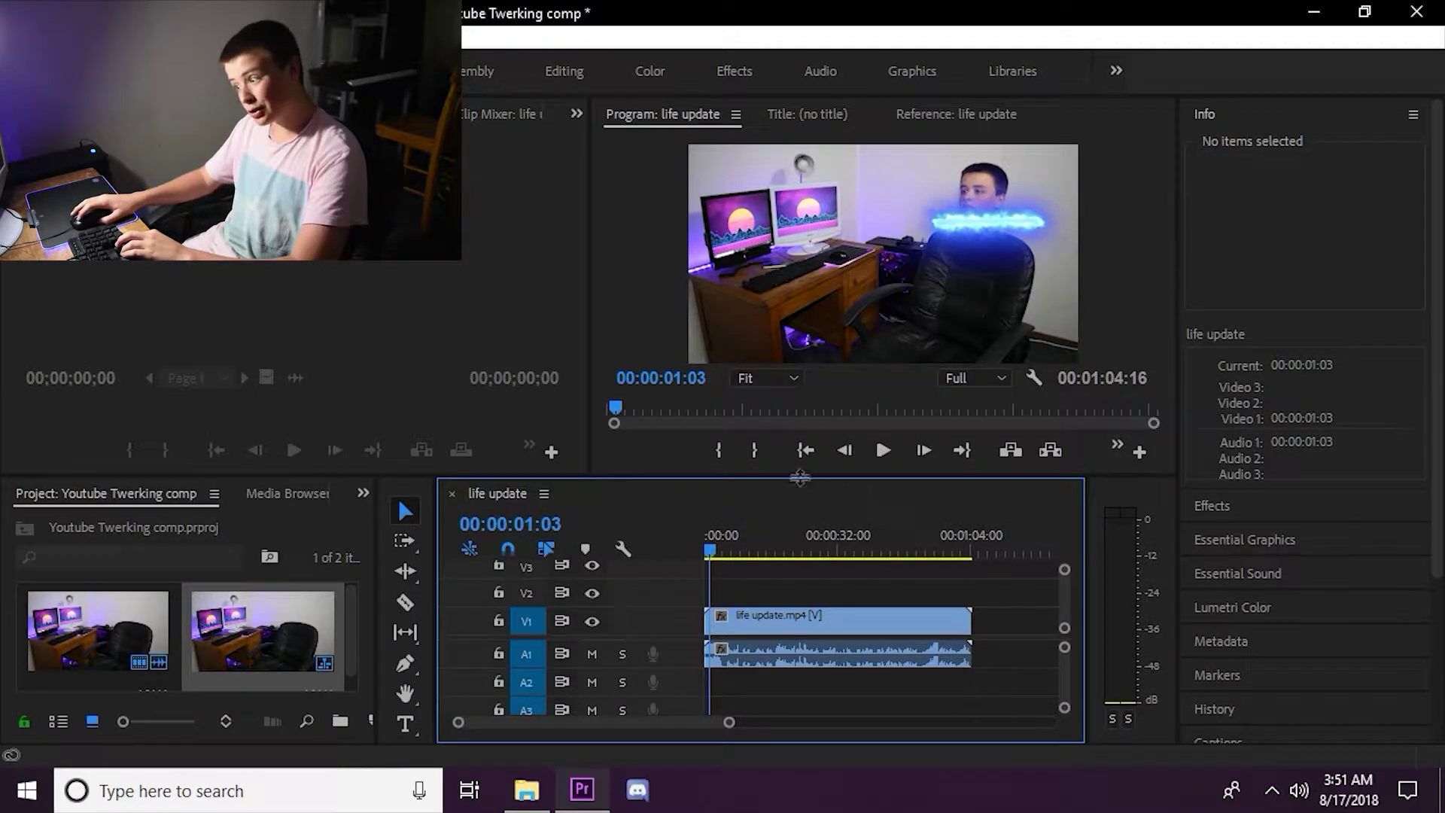
click(1299, 790)
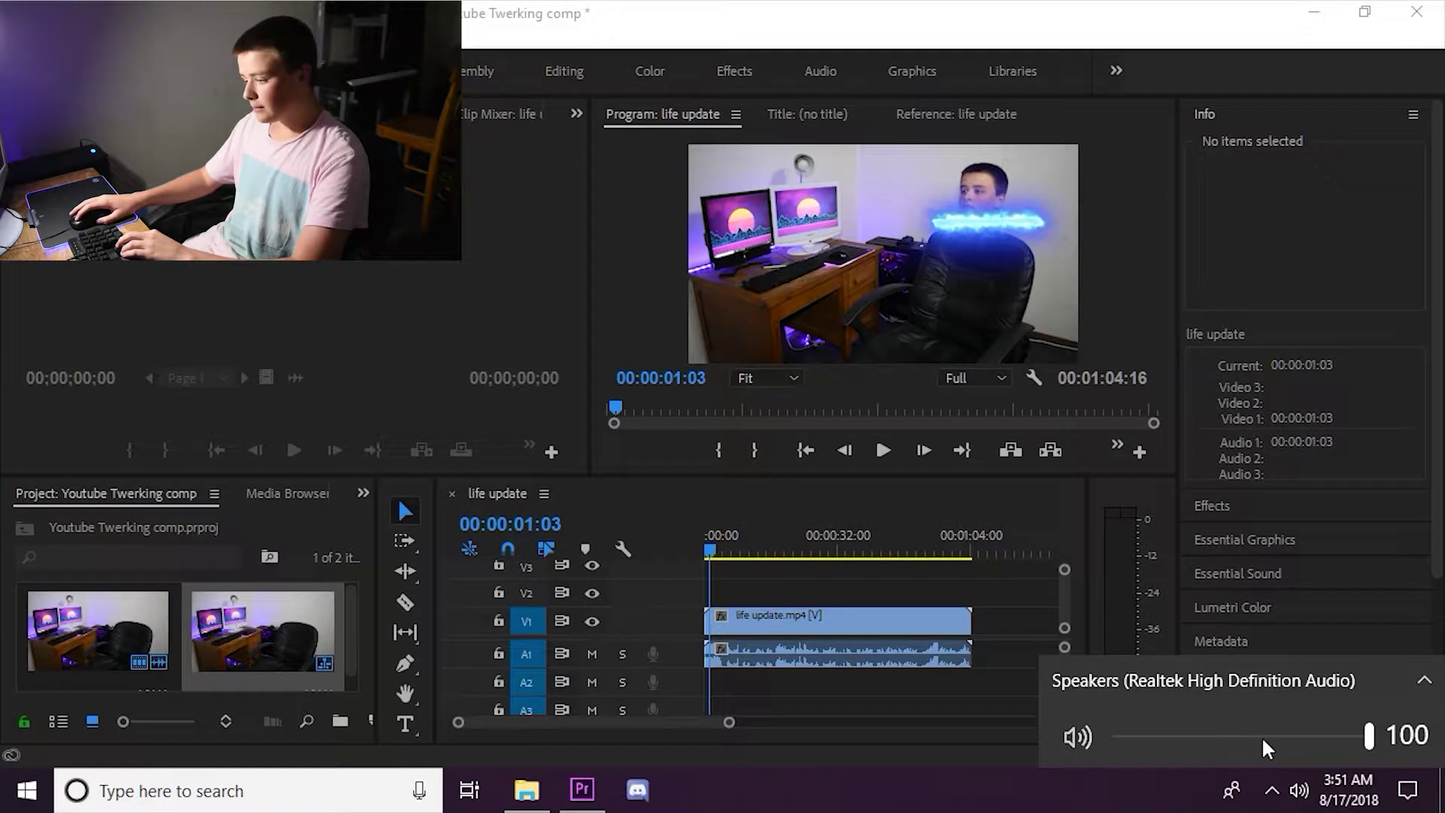
drag(1258, 734, 1001, 734)
click(971, 753)
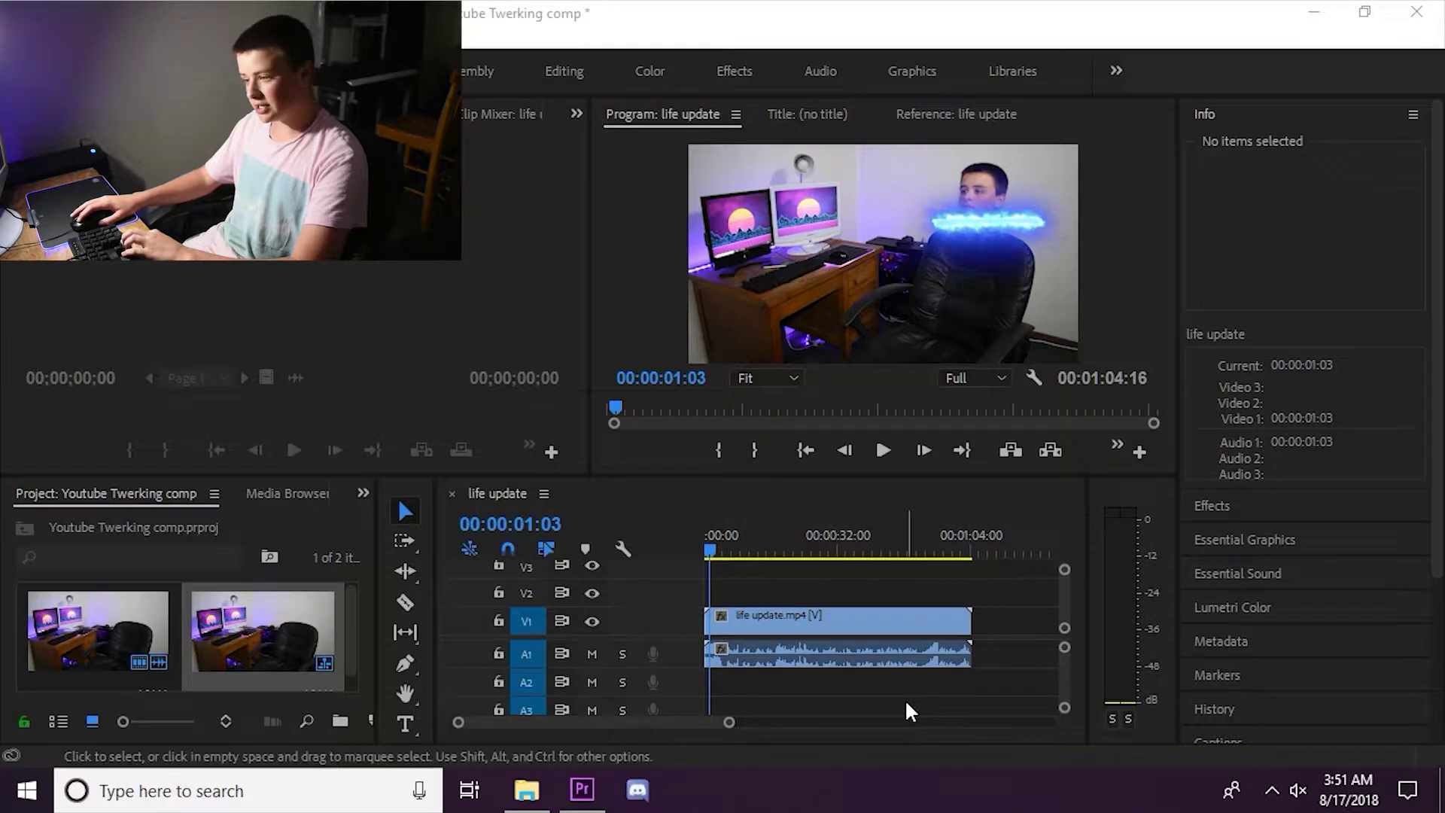
Scrub back near the start and replay the first five seconds of the clip.
click(716, 550)
drag(715, 550, 709, 554)
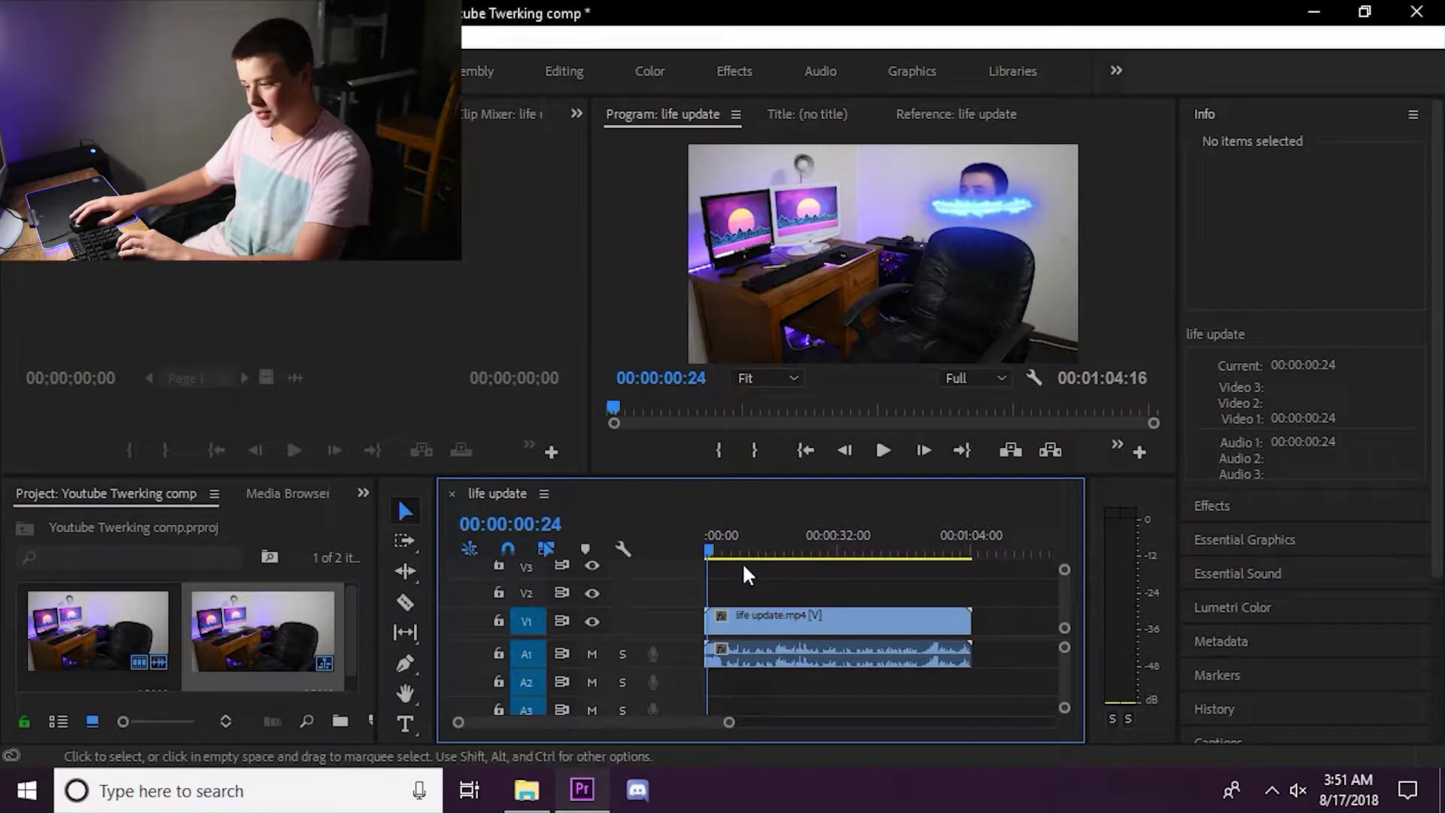
key(space)
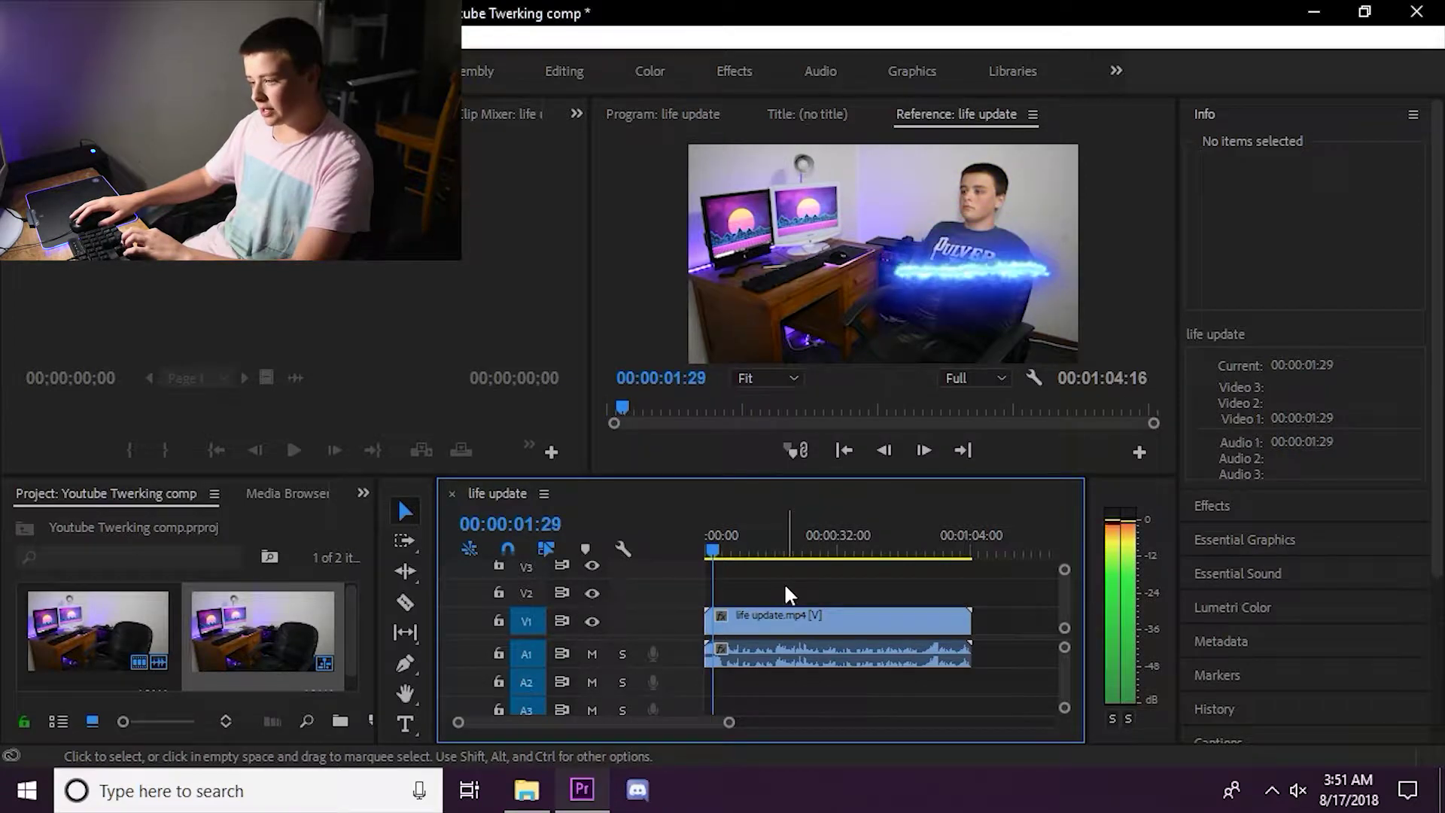
key(space)
key(j)
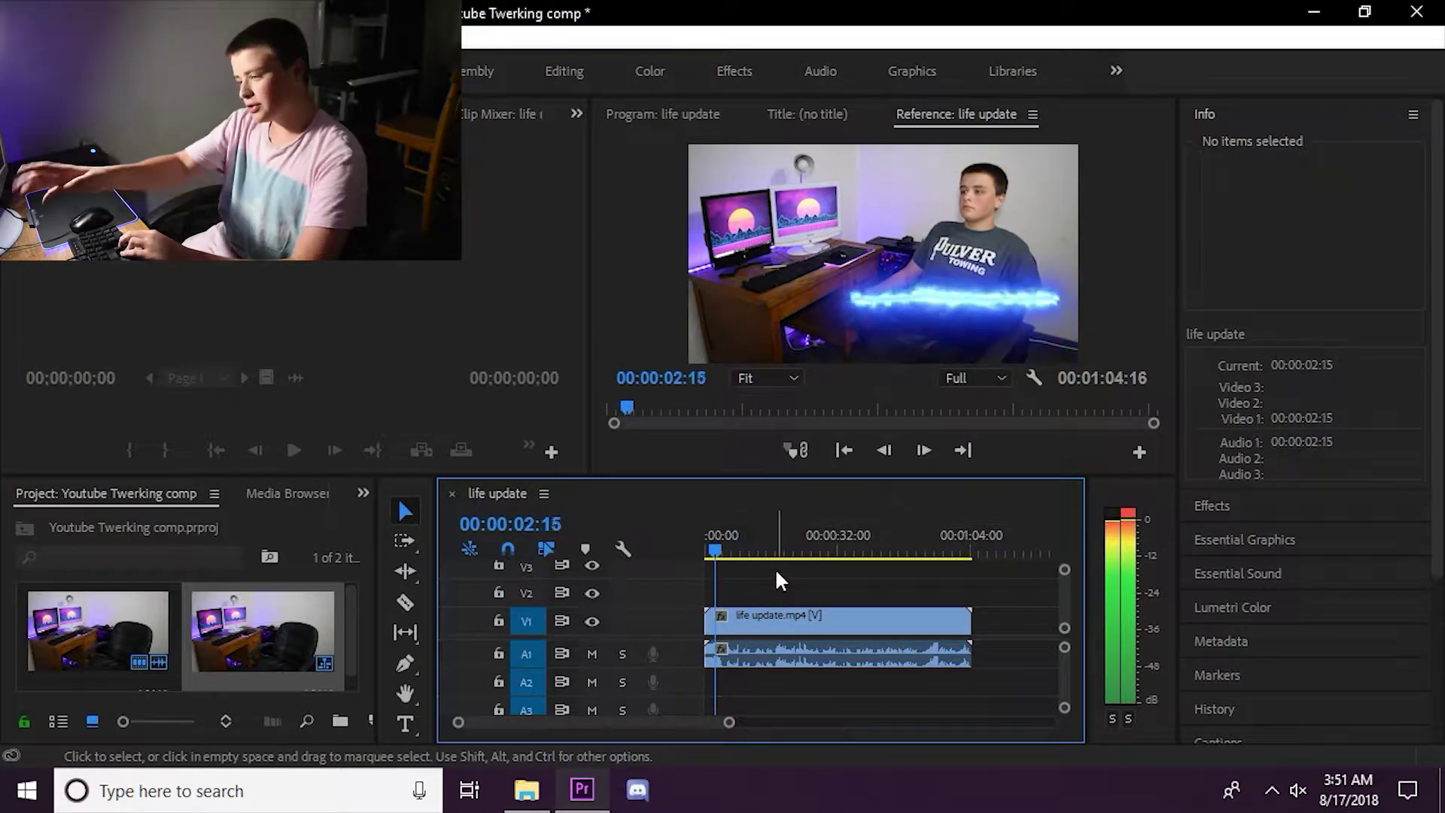
key(Left)
key(Left)
key(Left)
key(Left)
key(Left)
key(Left)
key(Left)
key(Left)
key(Left)
key(Left)
key(Left)
key(Left)
key(Left)
key(Left)
key(Left)
key(Left)
key(Left)
key(Left)
key(Left)
key(Left)
key(Left)
key(Left)
key(Left)
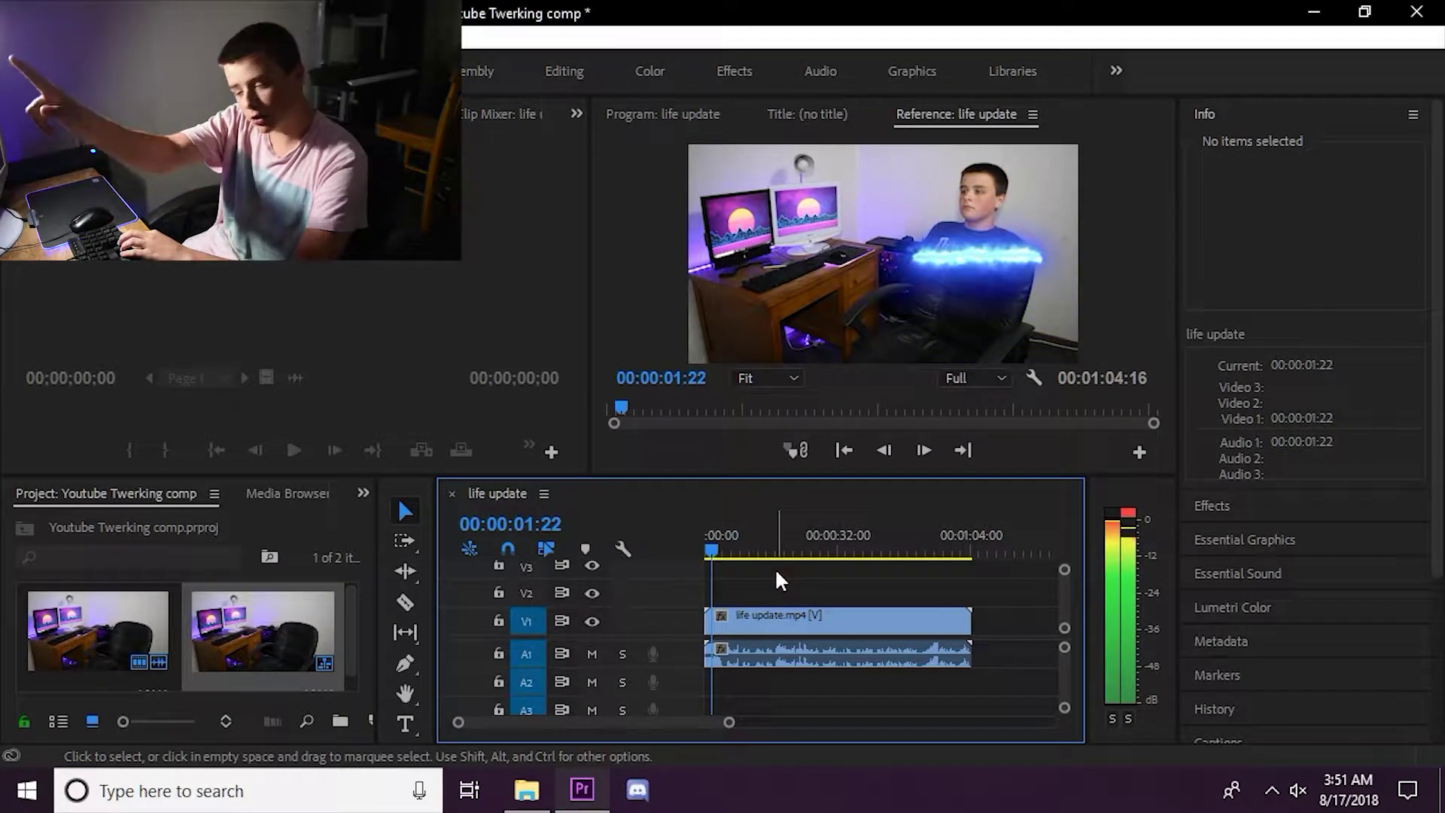
key(space)
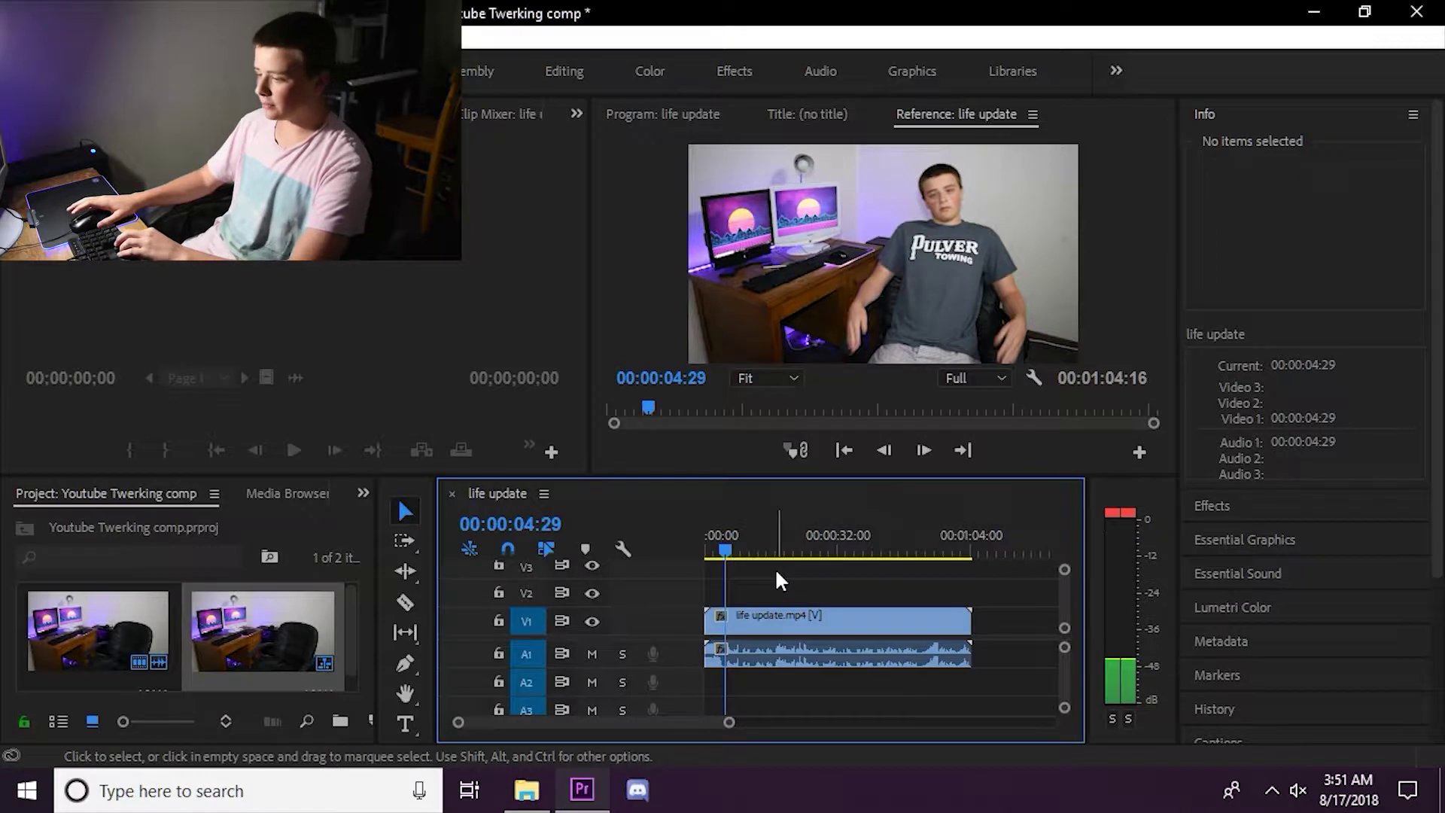
key(shift+4)
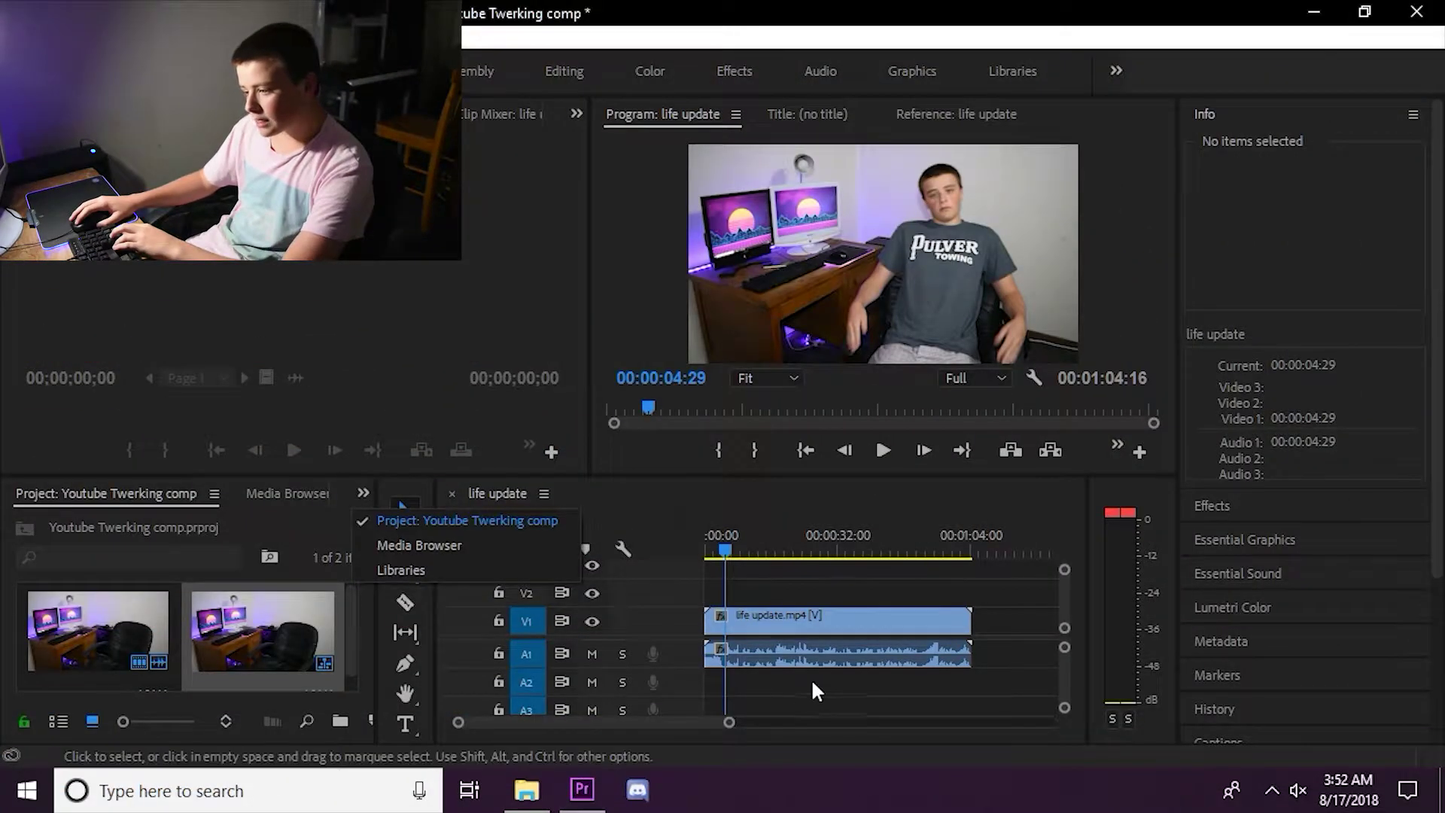
click(827, 685)
mouse_move(720, 536)
mouse_down()
mouse_move(702, 536)
mouse_move(712, 544)
mouse_up()
mouse_move(730, 722)
mouse_down()
mouse_move(665, 724)
mouse_move(715, 729)
mouse_move(703, 730)
mouse_up()
drag(687, 536, 981, 576)
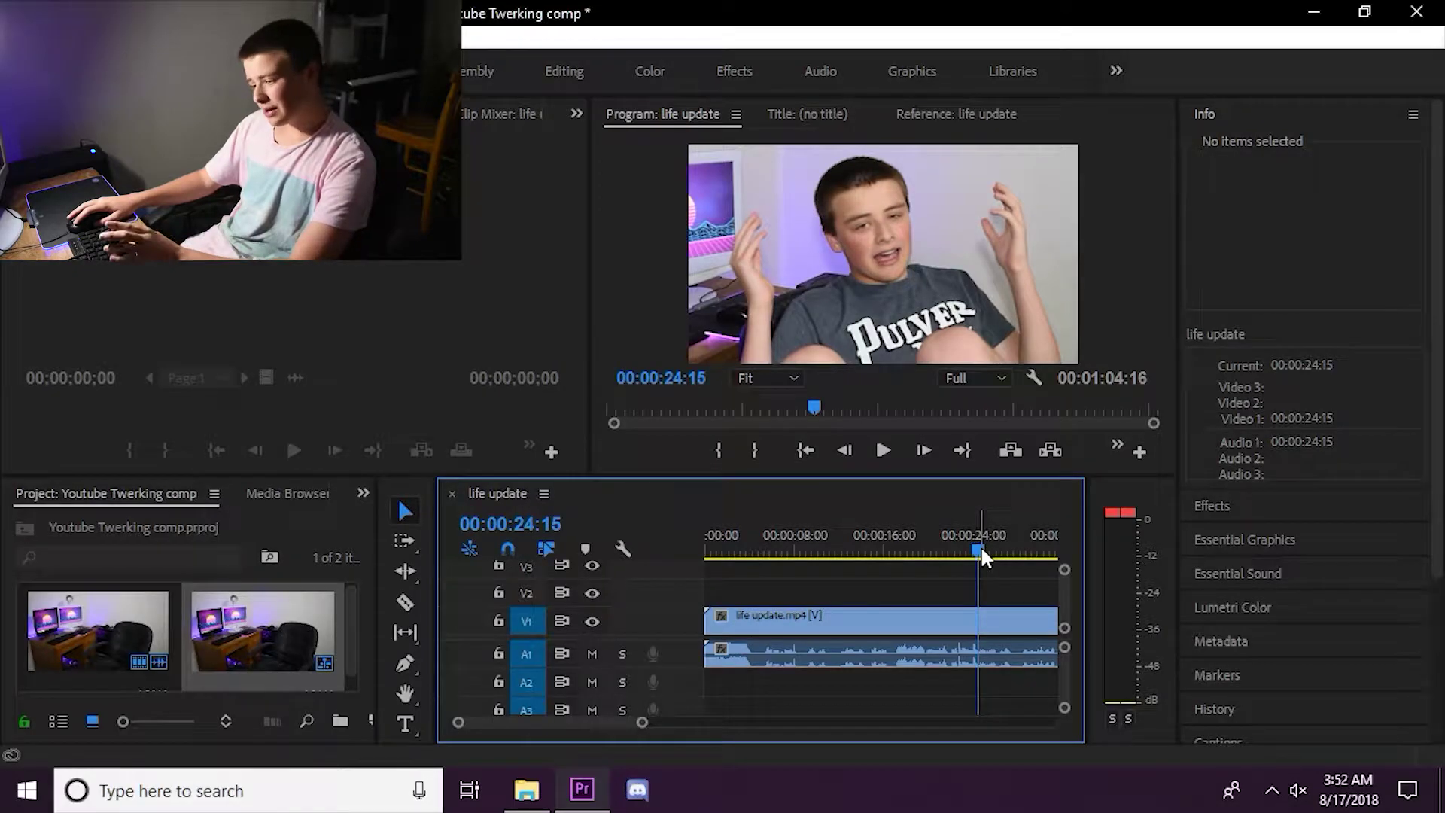
drag(973, 534, 978, 552)
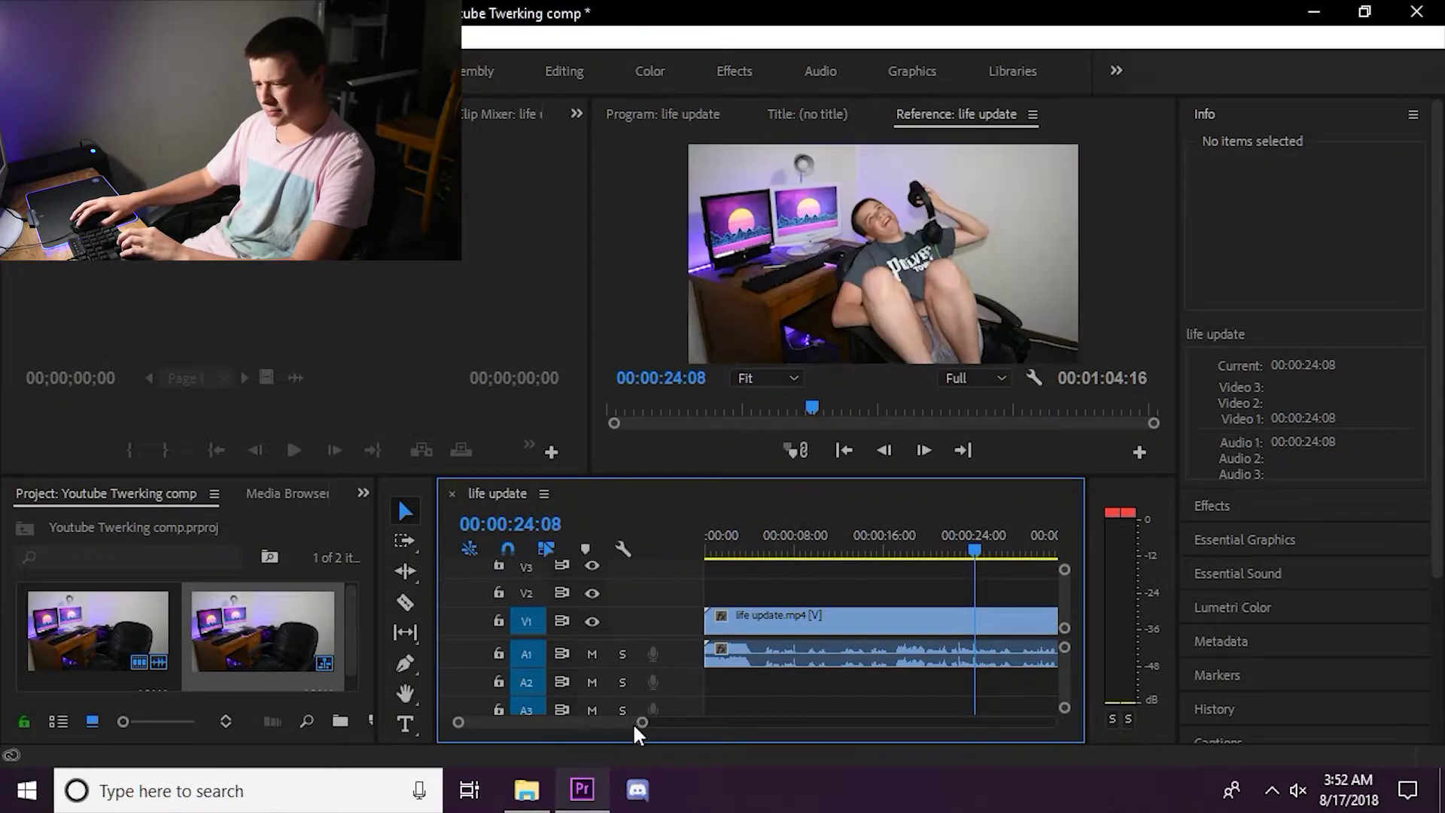
drag(641, 723, 734, 727)
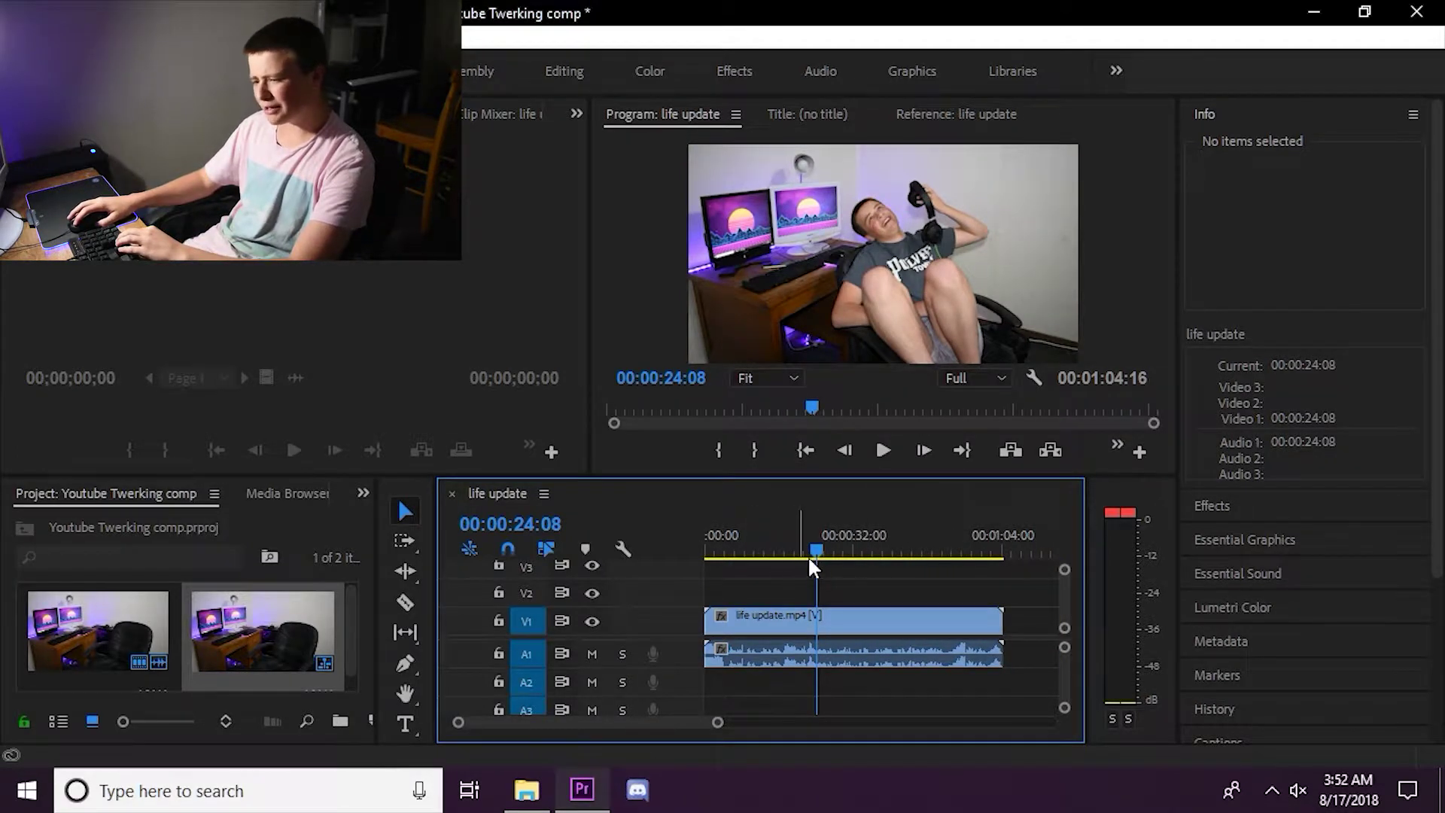
mouse_move(818, 555)
mouse_down()
mouse_move(793, 554)
mouse_move(815, 554)
mouse_up()
Select the life update clip and dock the Effects panel beside the Project panel.
click(832, 625)
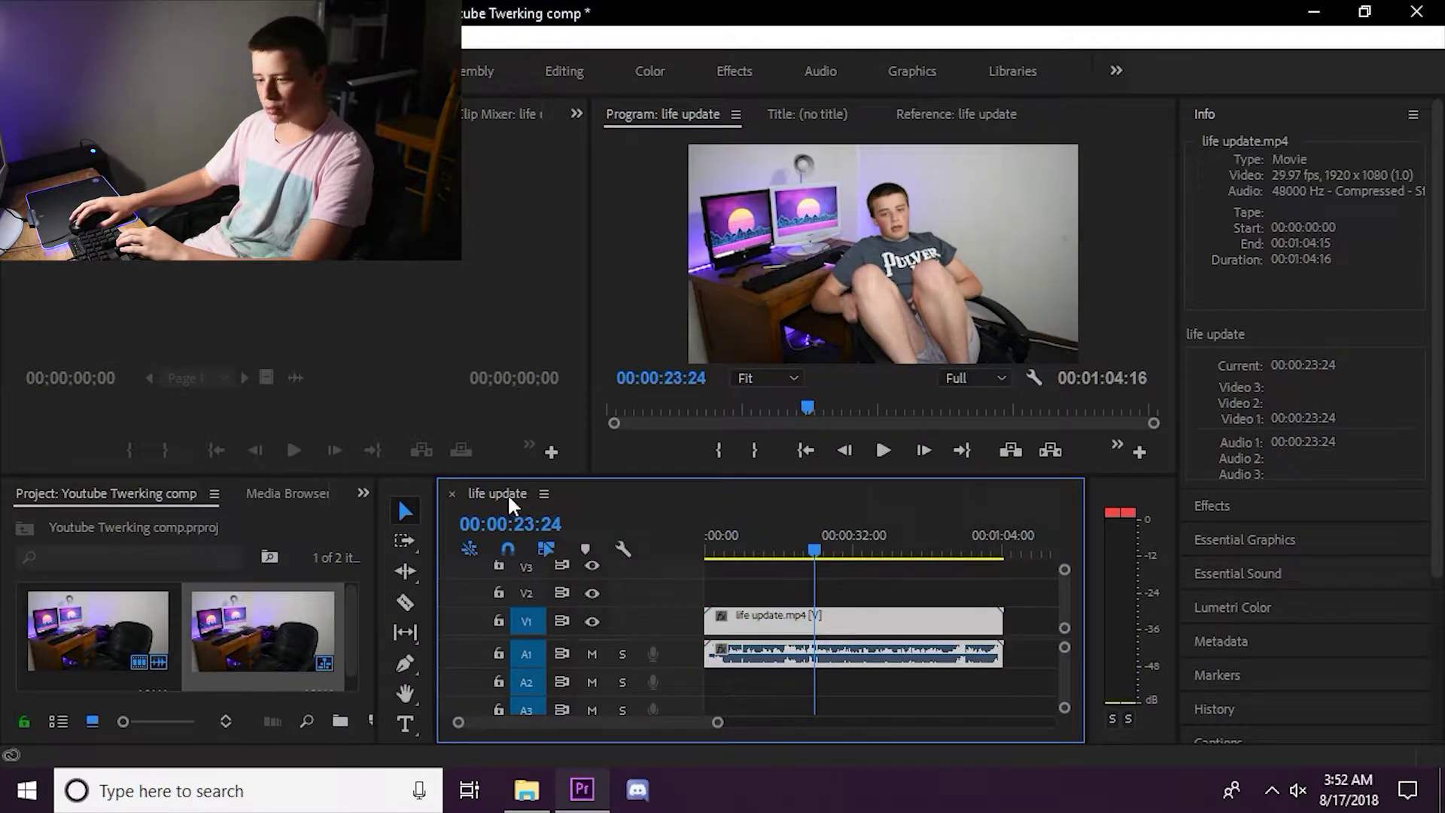
click(365, 494)
click(360, 520)
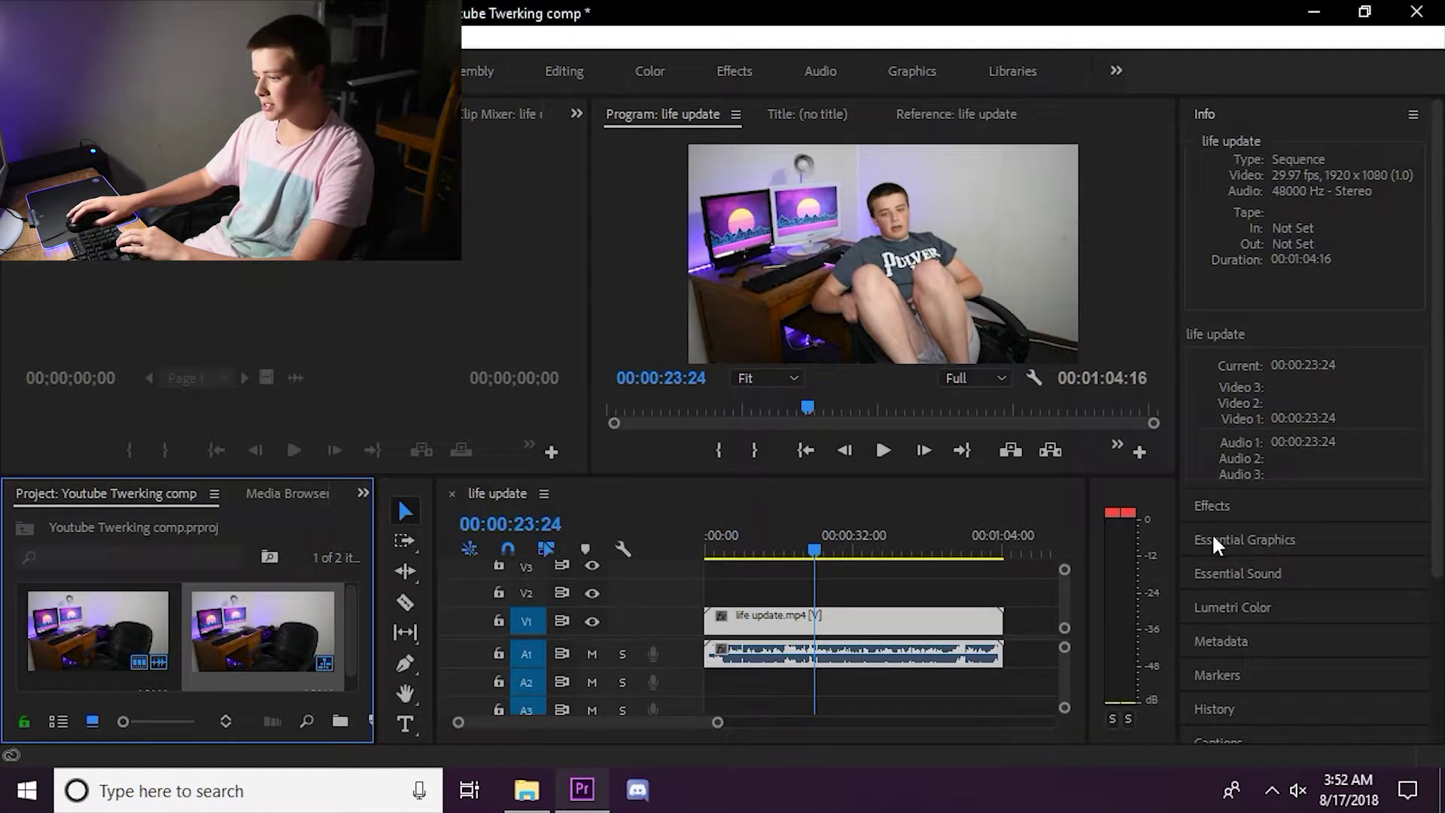
click(1242, 510)
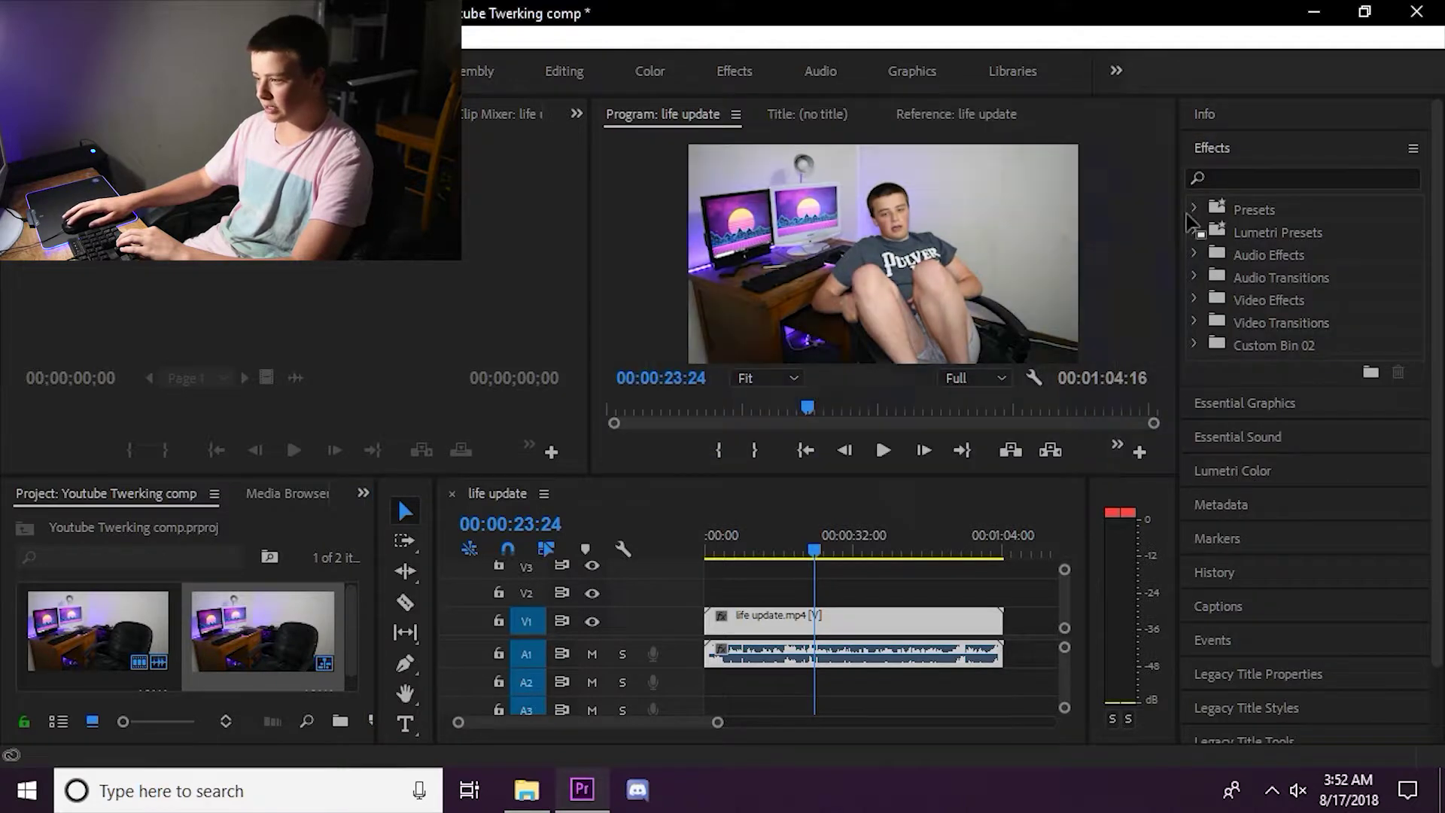
drag(1216, 148, 228, 493)
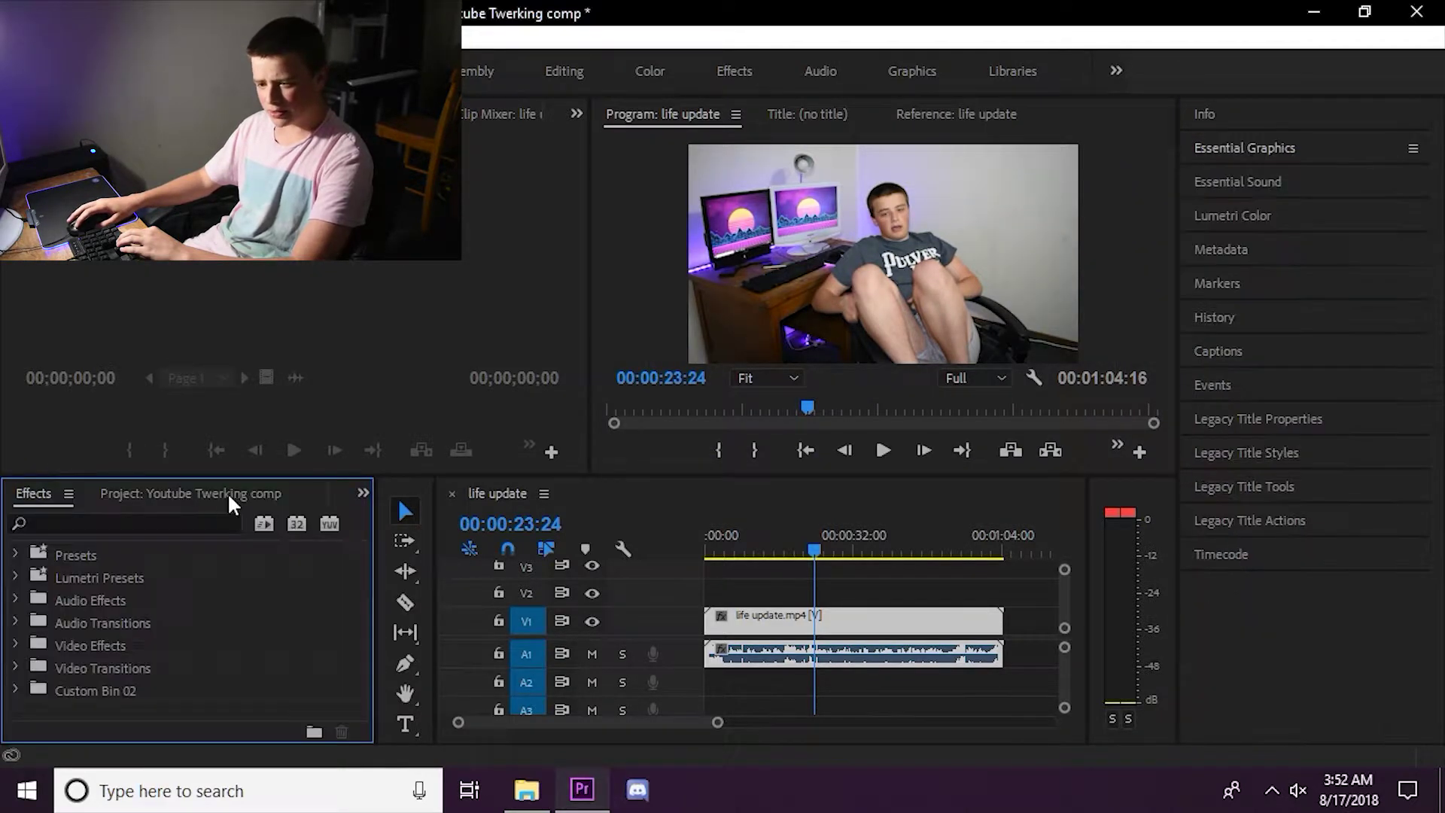
Search effects for 'lume' and apply Lumetri Color to the life update clip.
click(136, 530)
text(lum)
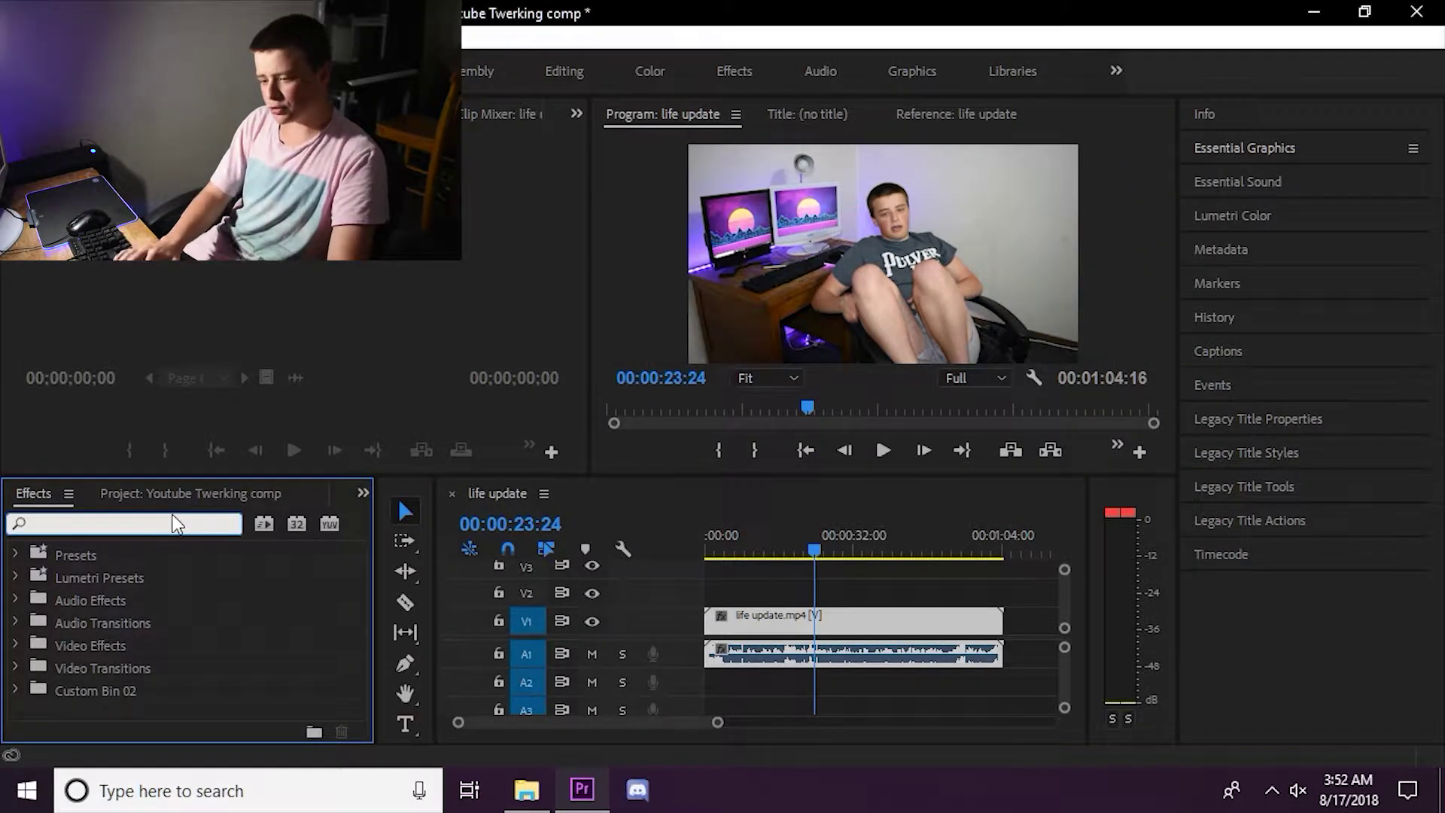
text(e)
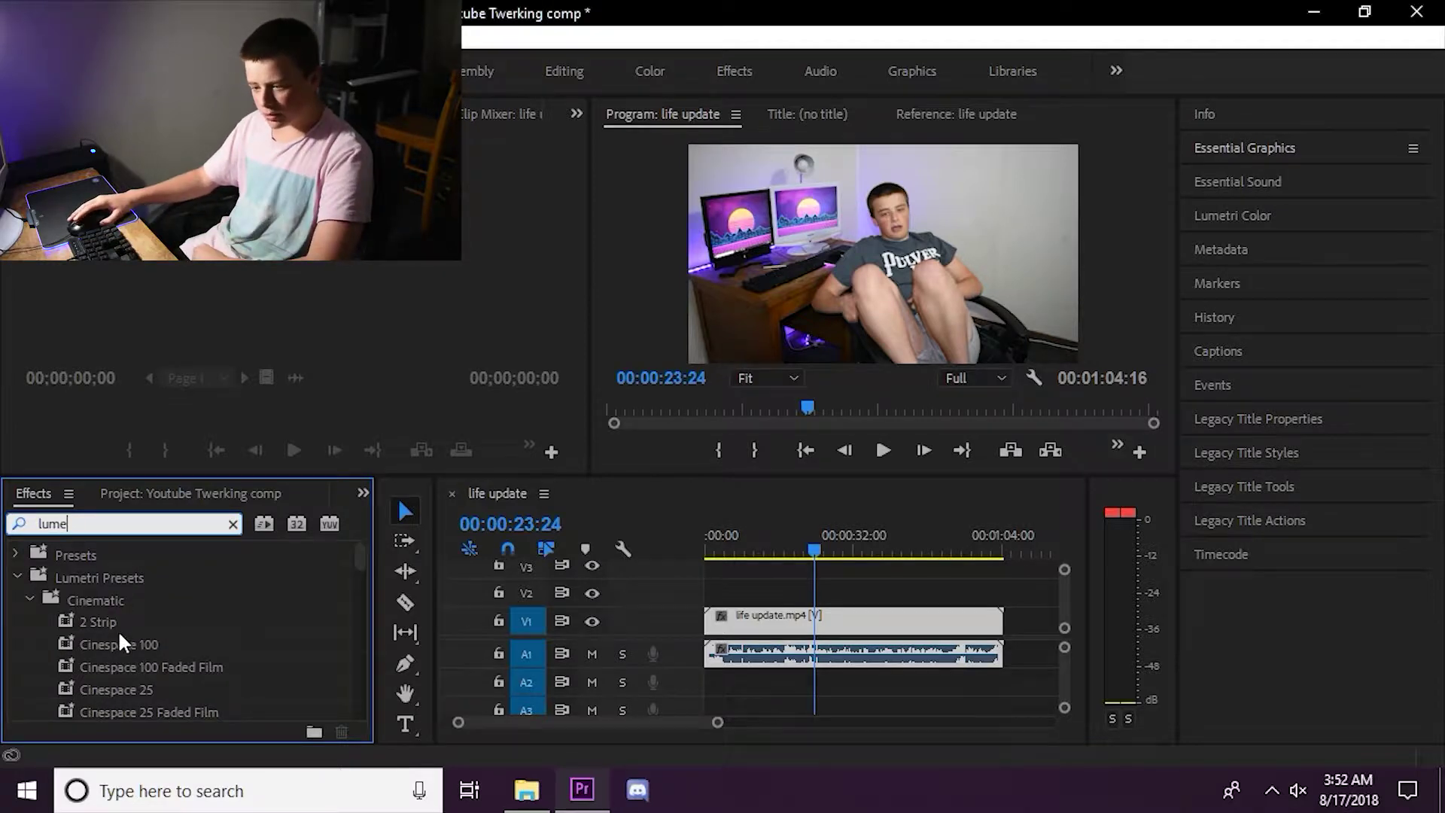
drag(359, 557, 350, 733)
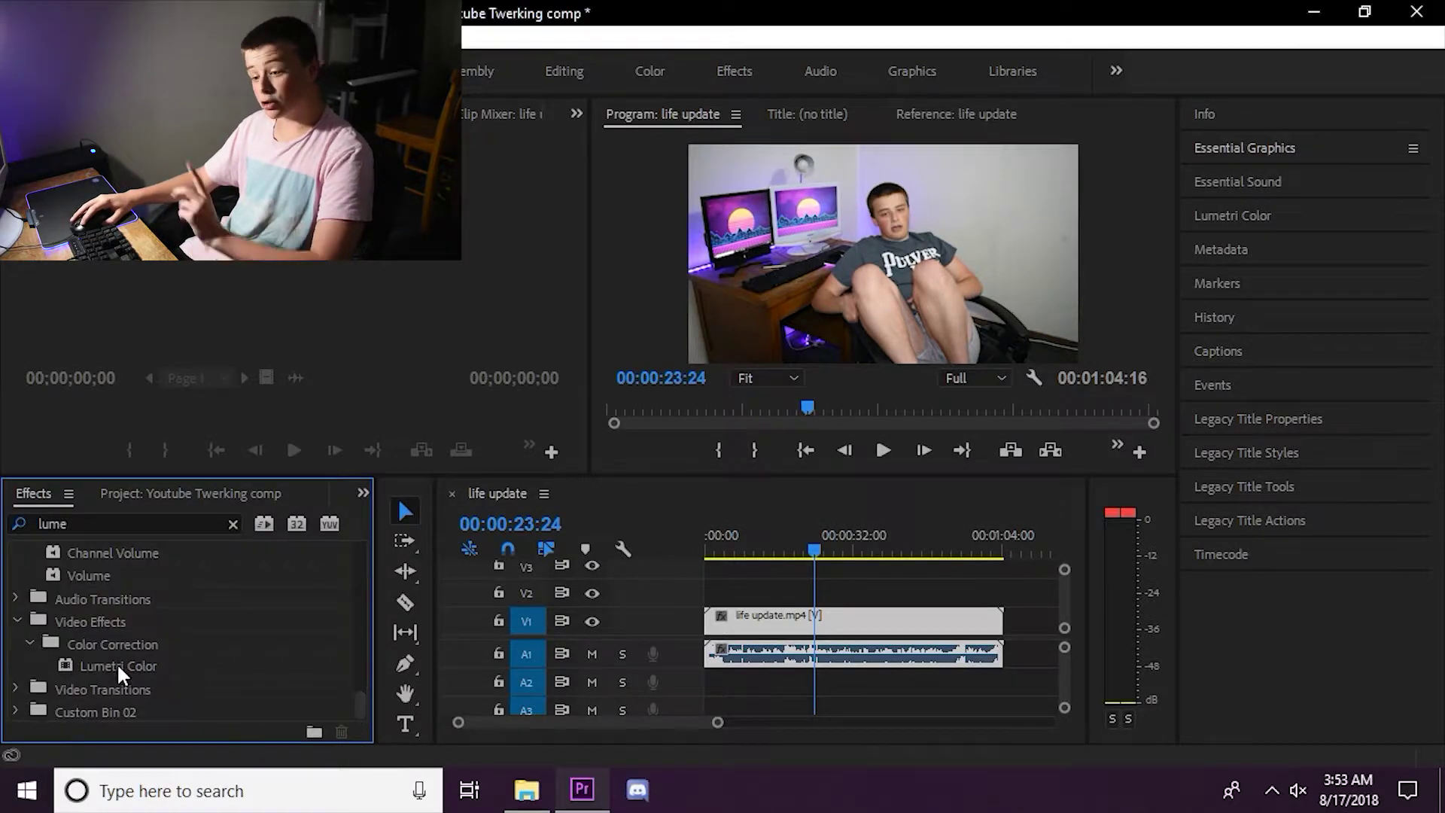
drag(116, 666, 771, 625)
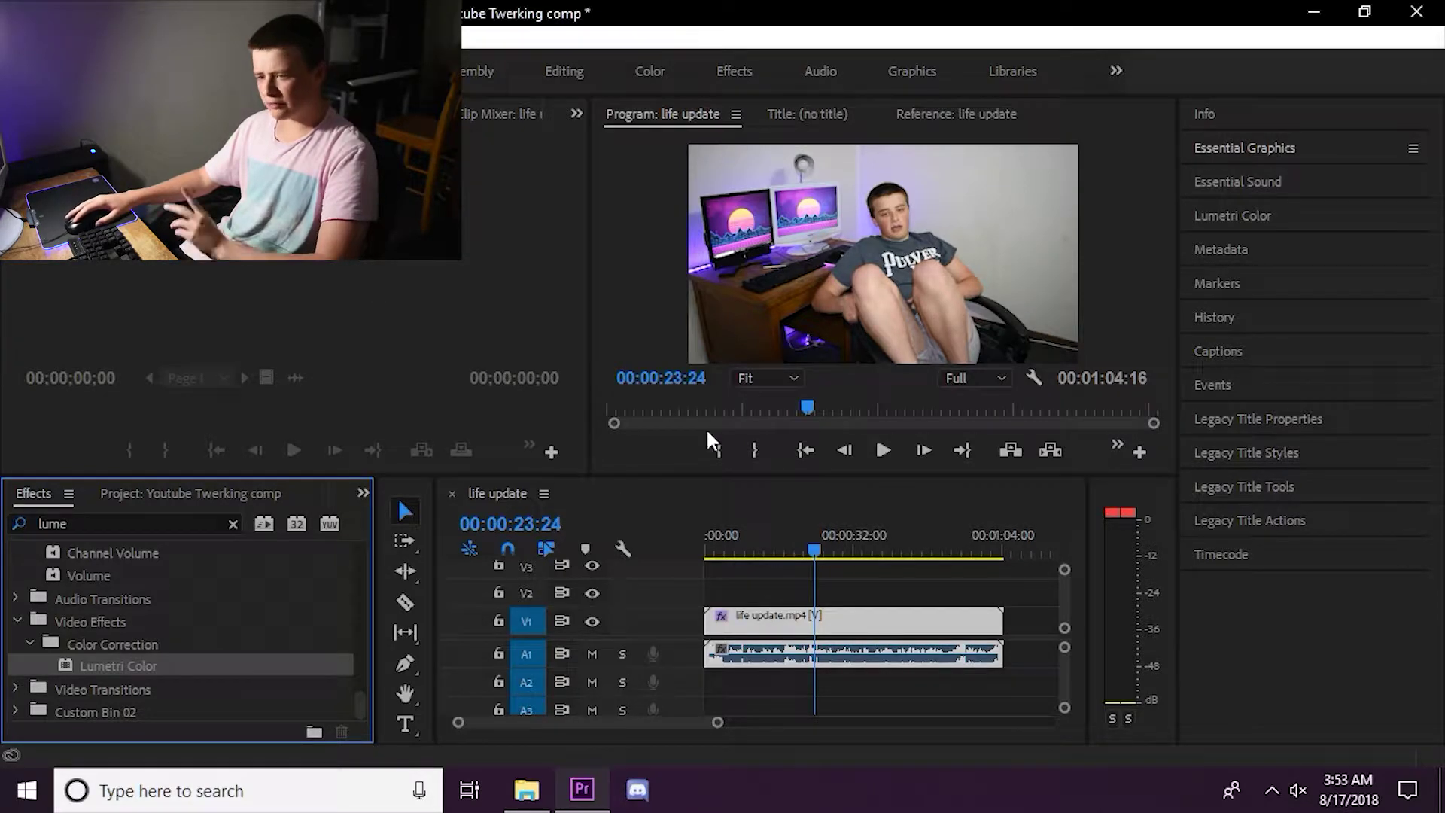
click(50, 38)
key(Escape)
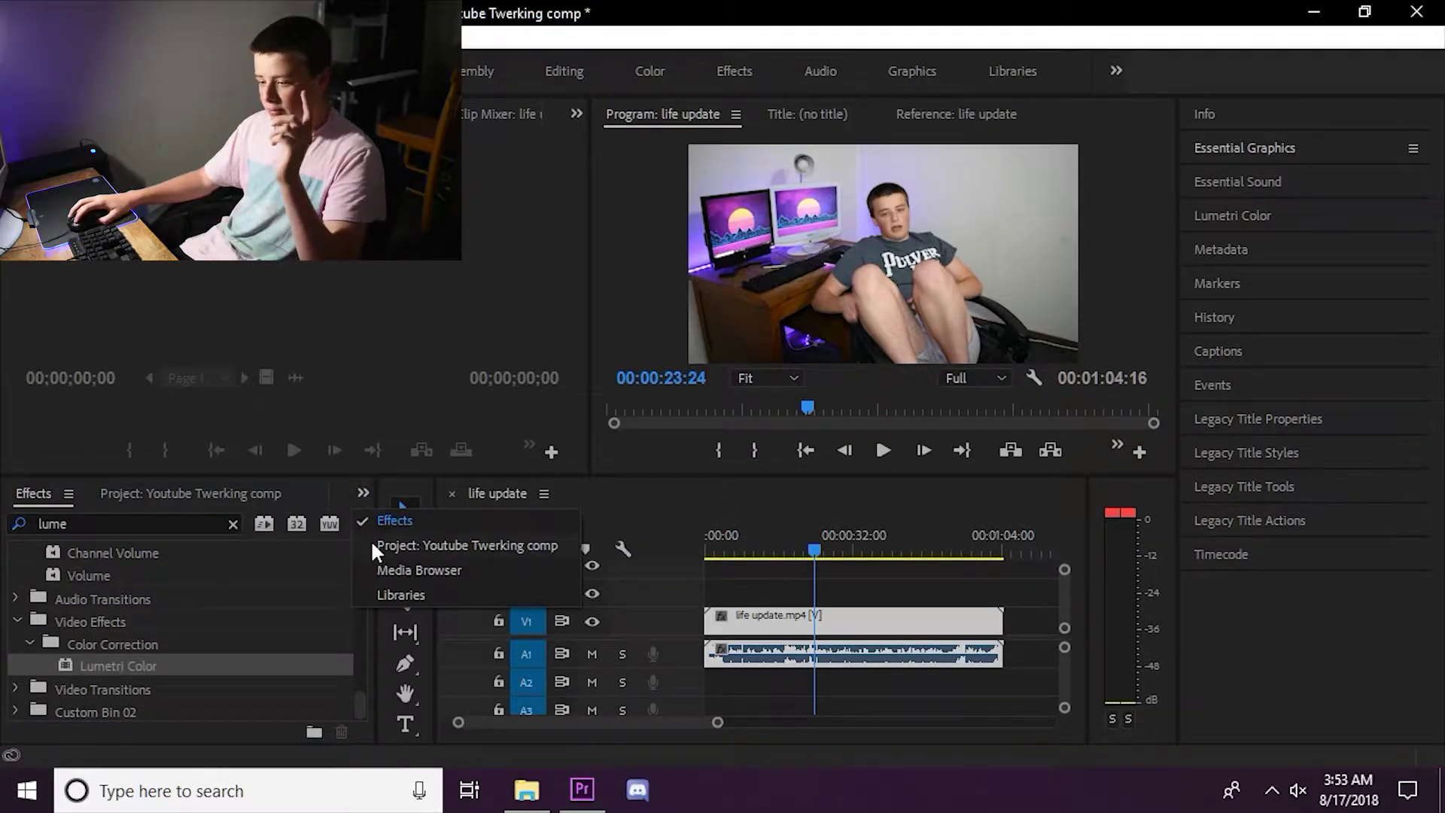
click(373, 545)
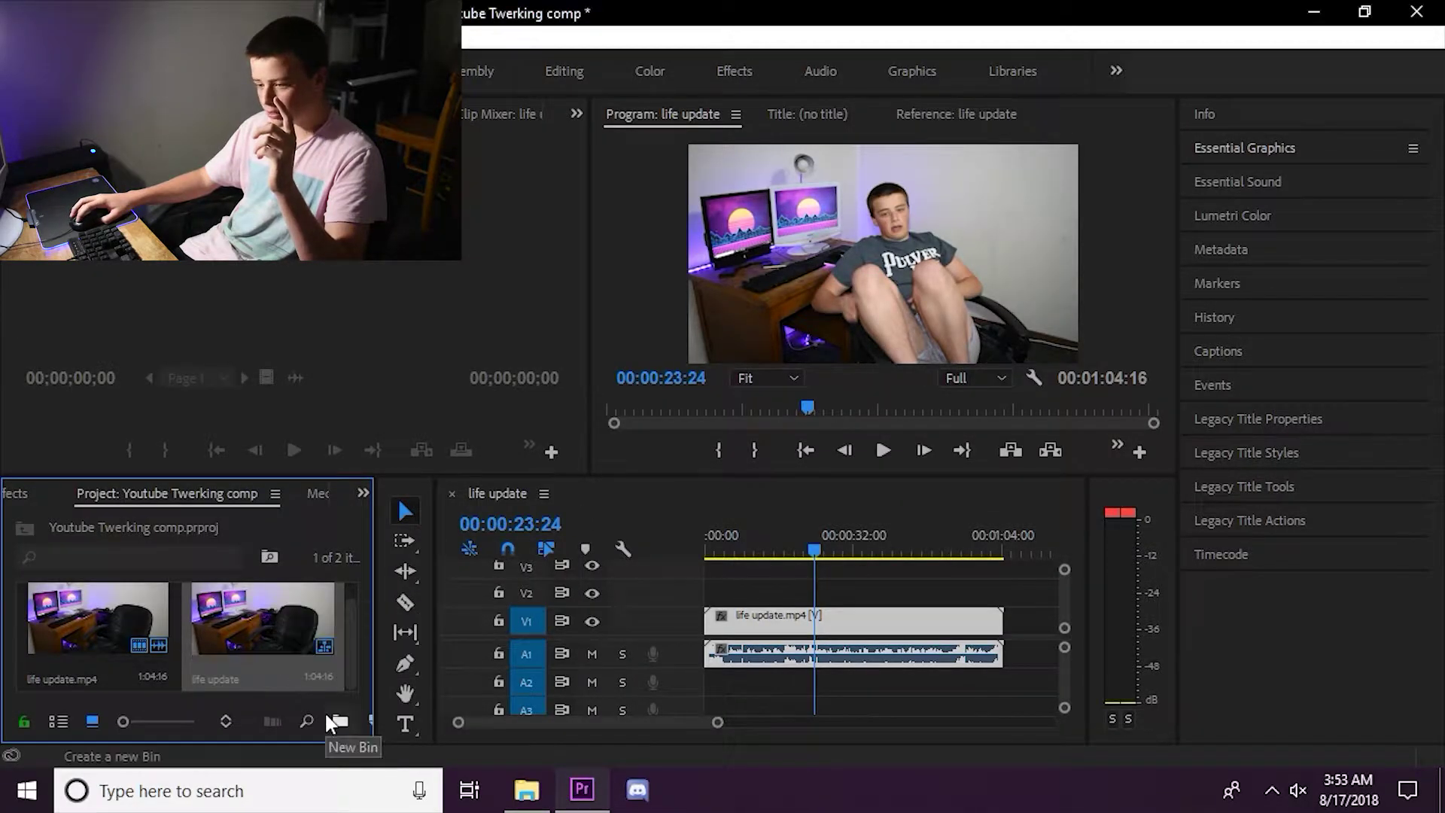
Create a new Adjustment Layer and place it on V2 over the full life update clip.
click(369, 719)
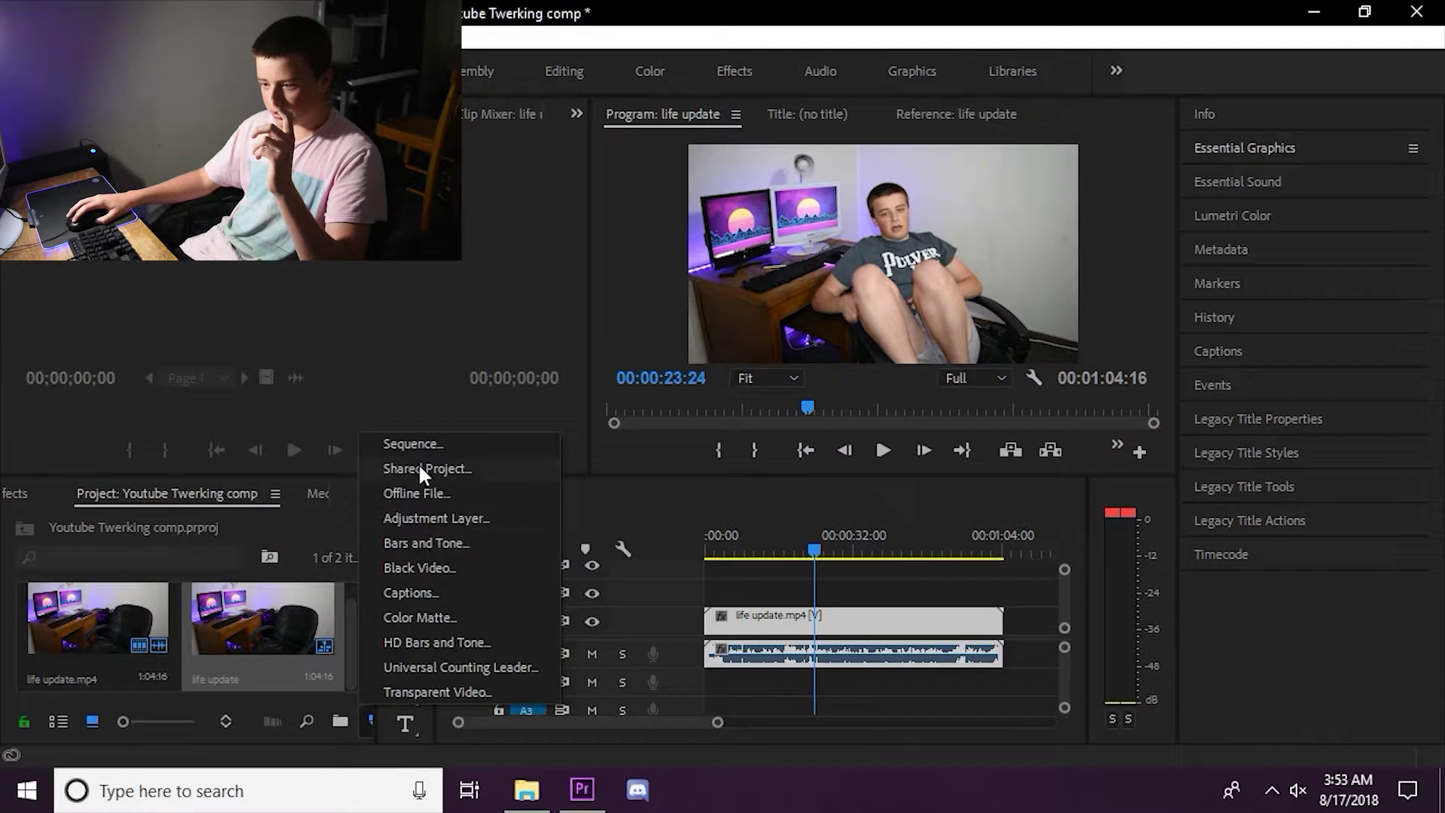
click(440, 521)
click(756, 470)
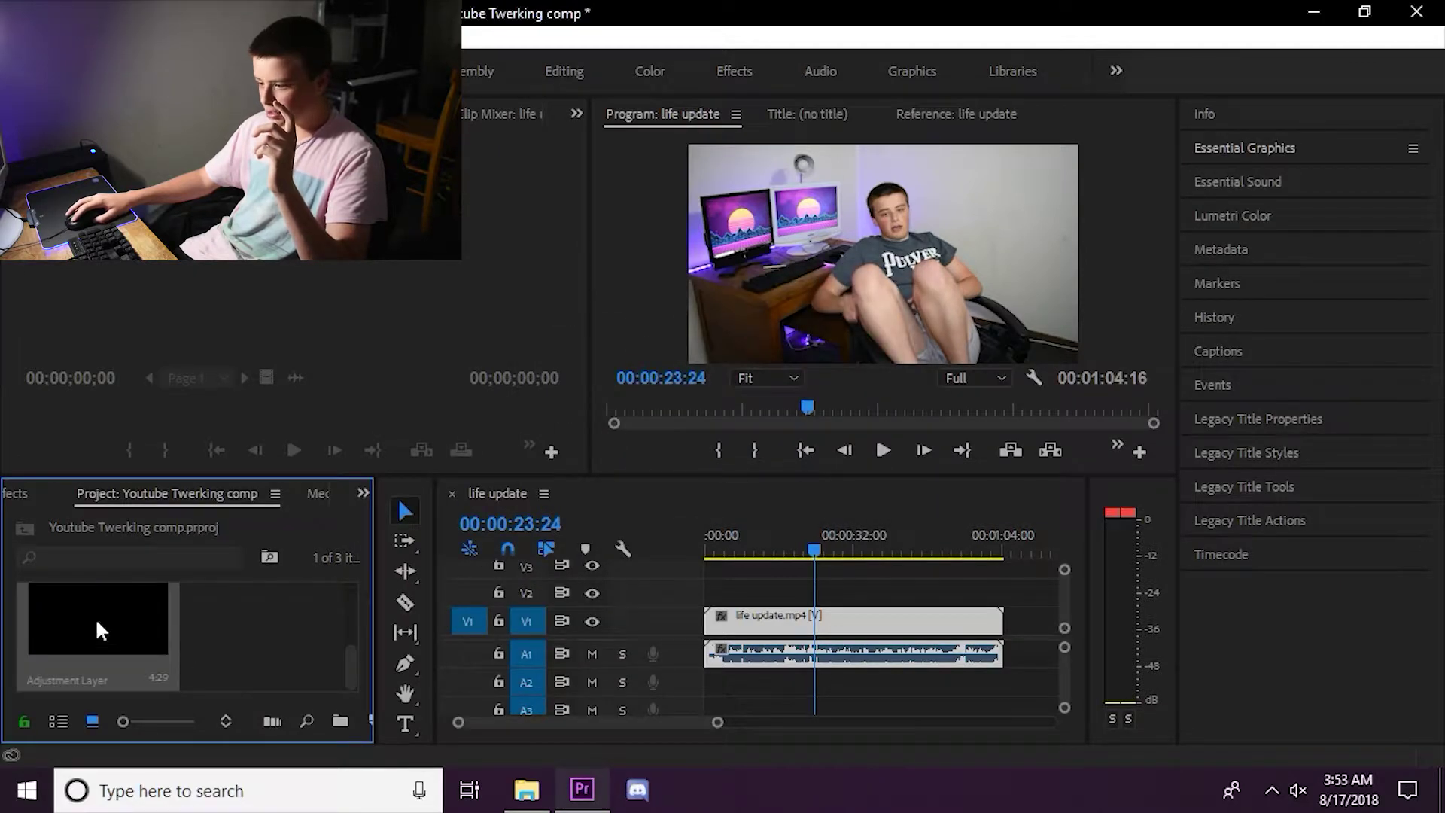
drag(96, 629, 1001, 594)
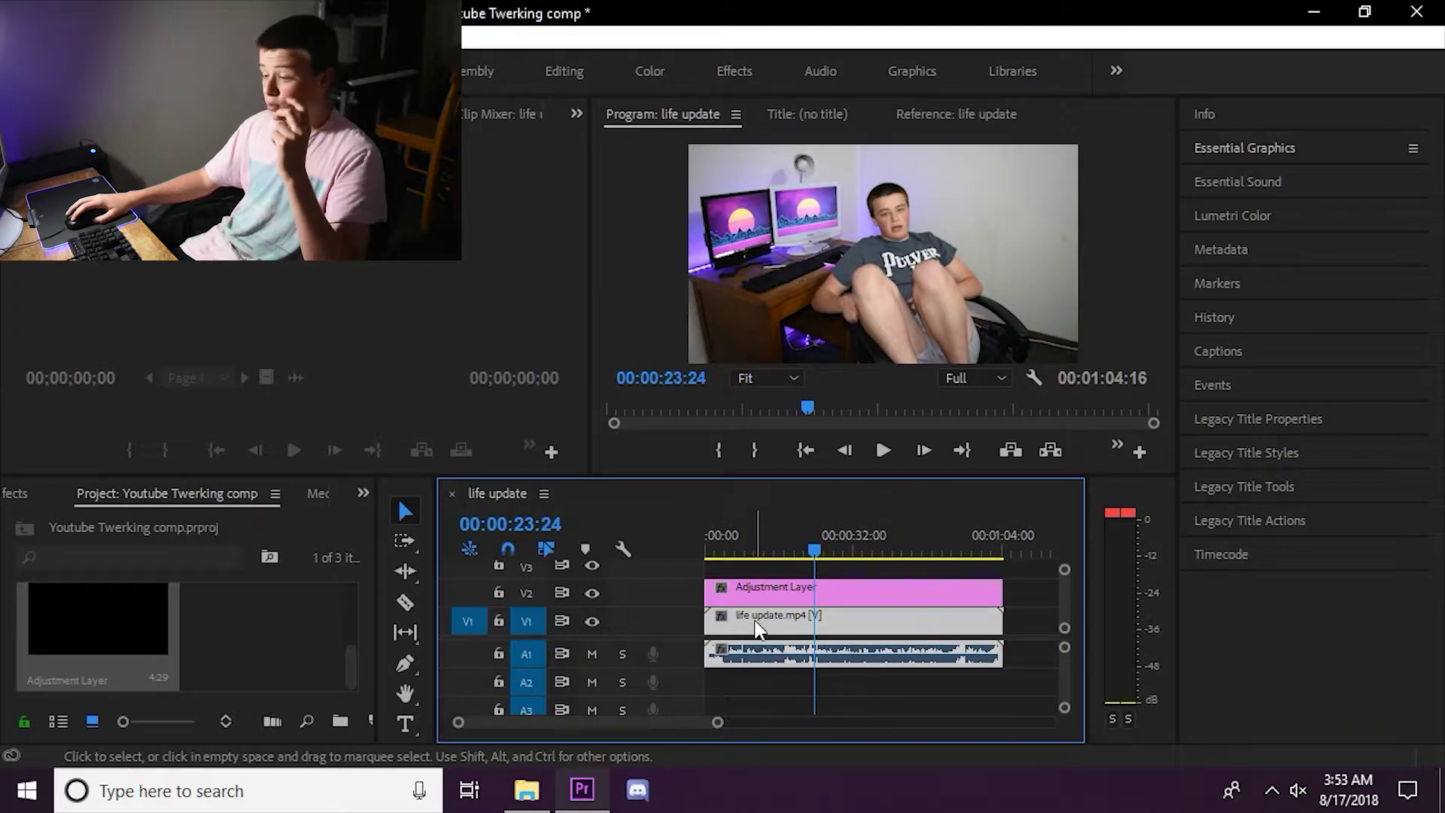
click(1043, 615)
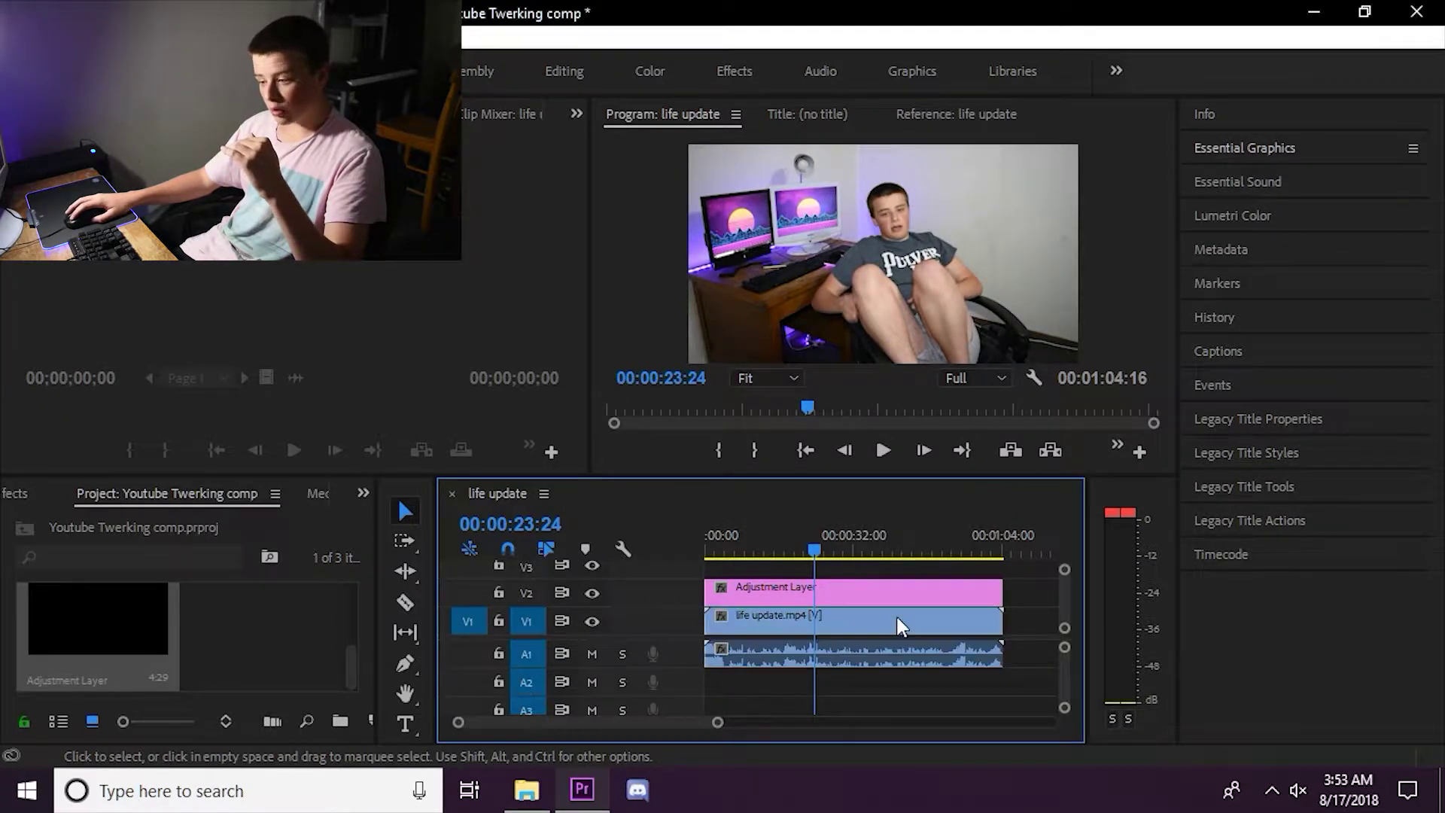
click(896, 617)
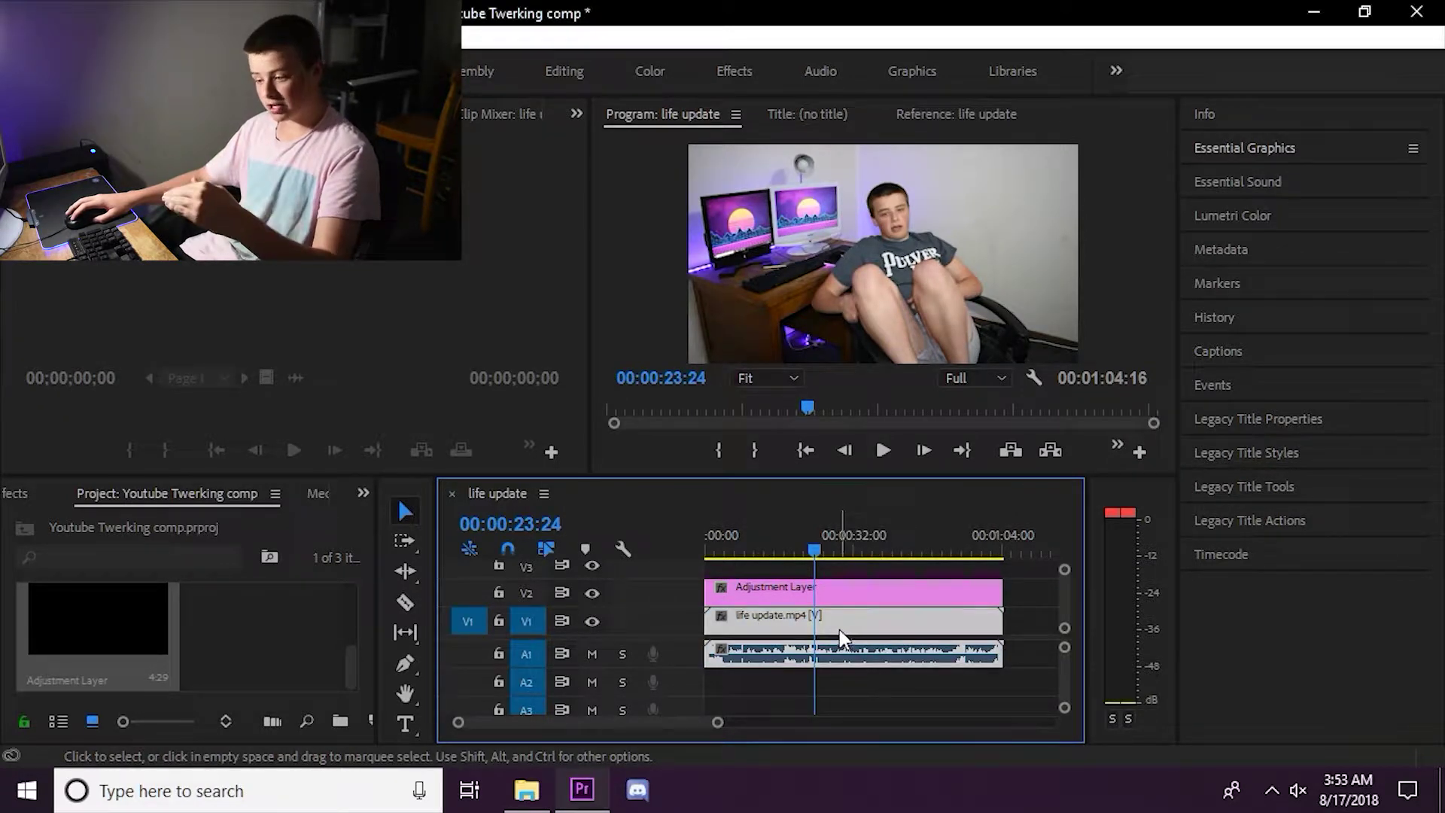
click(800, 596)
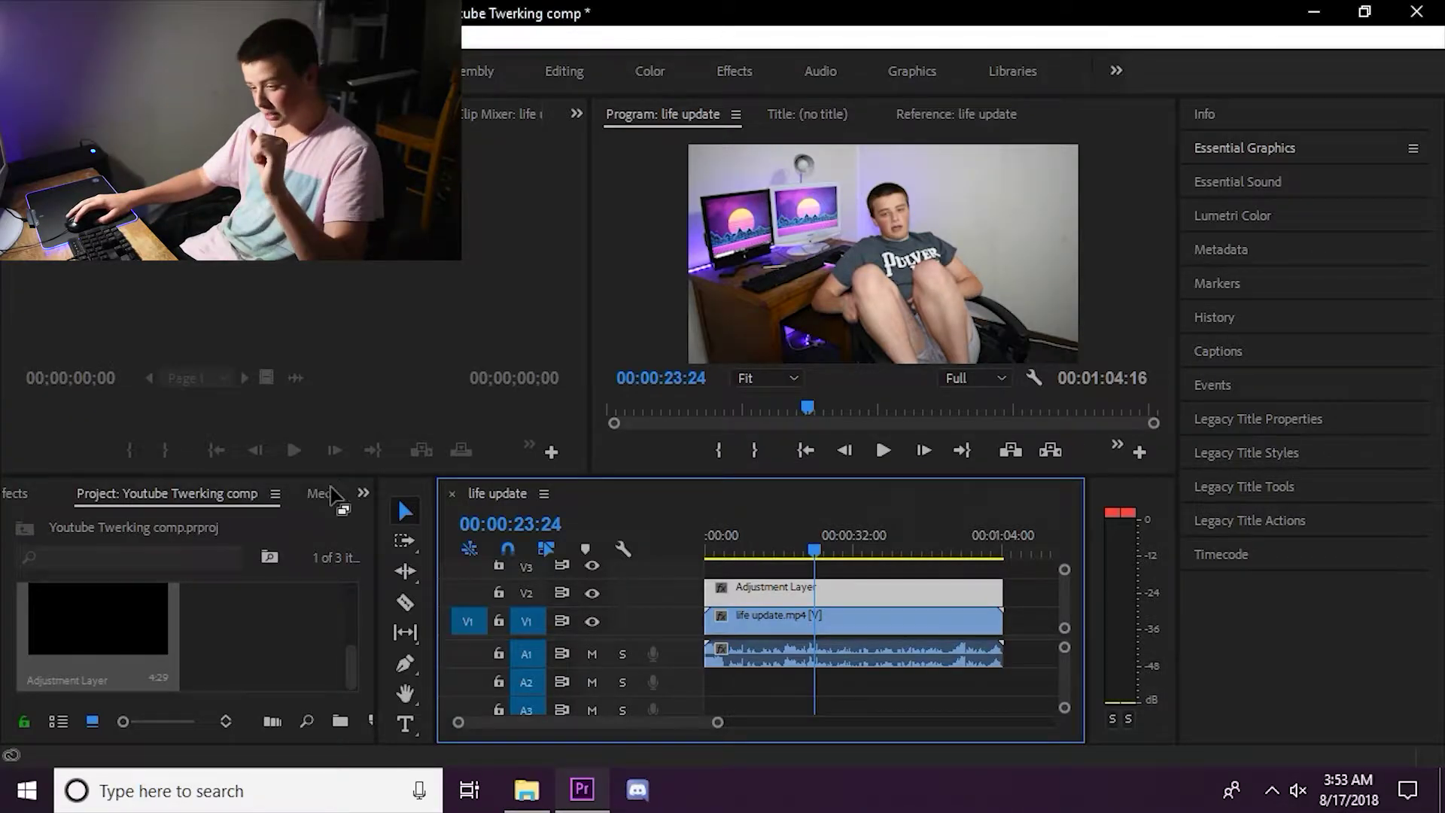
click(363, 493)
Apply Lumetri Color to the adjustment layer and expand Basic Correction, leaving Input LUT at None.
click(380, 518)
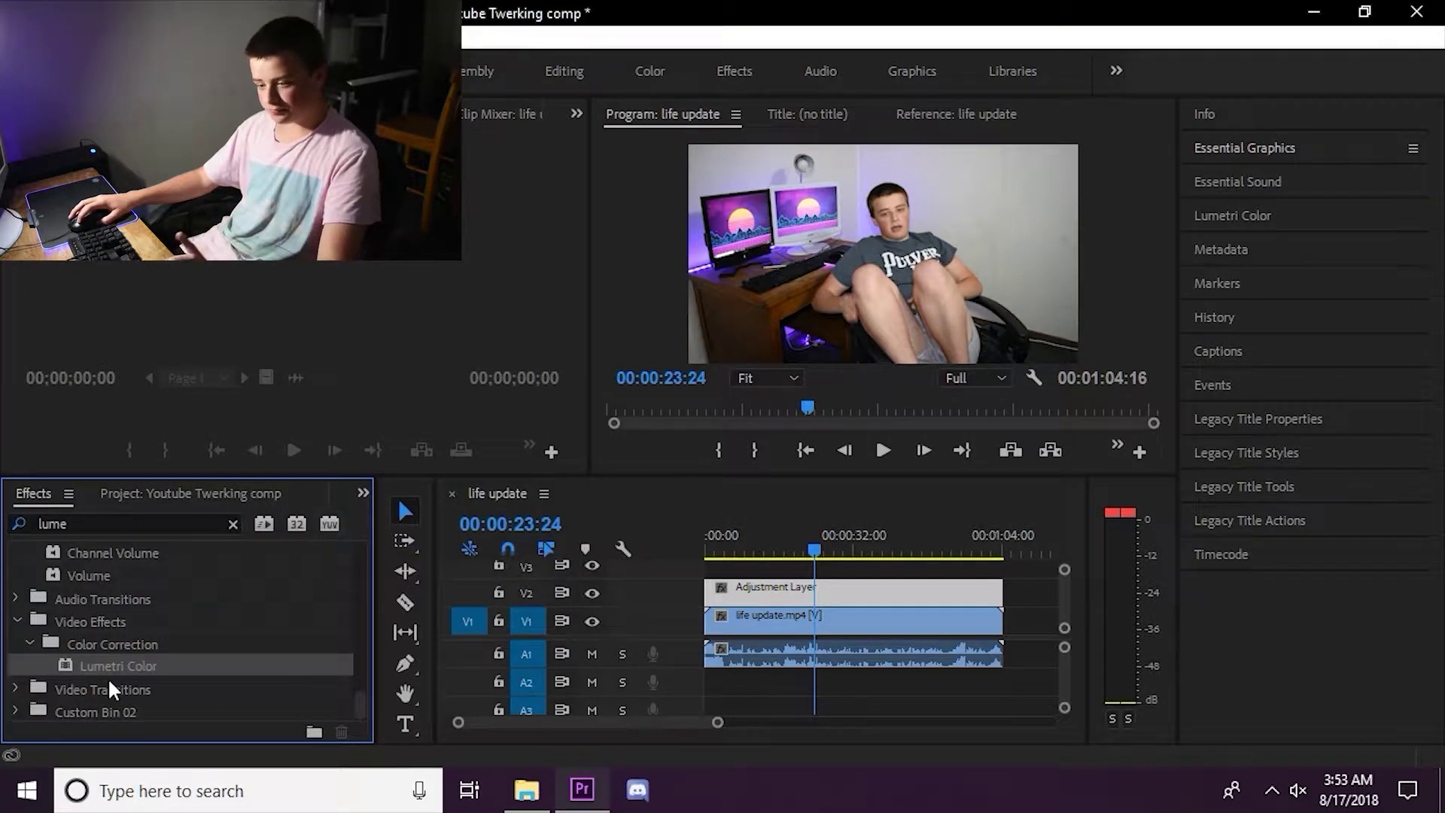
drag(113, 670, 775, 590)
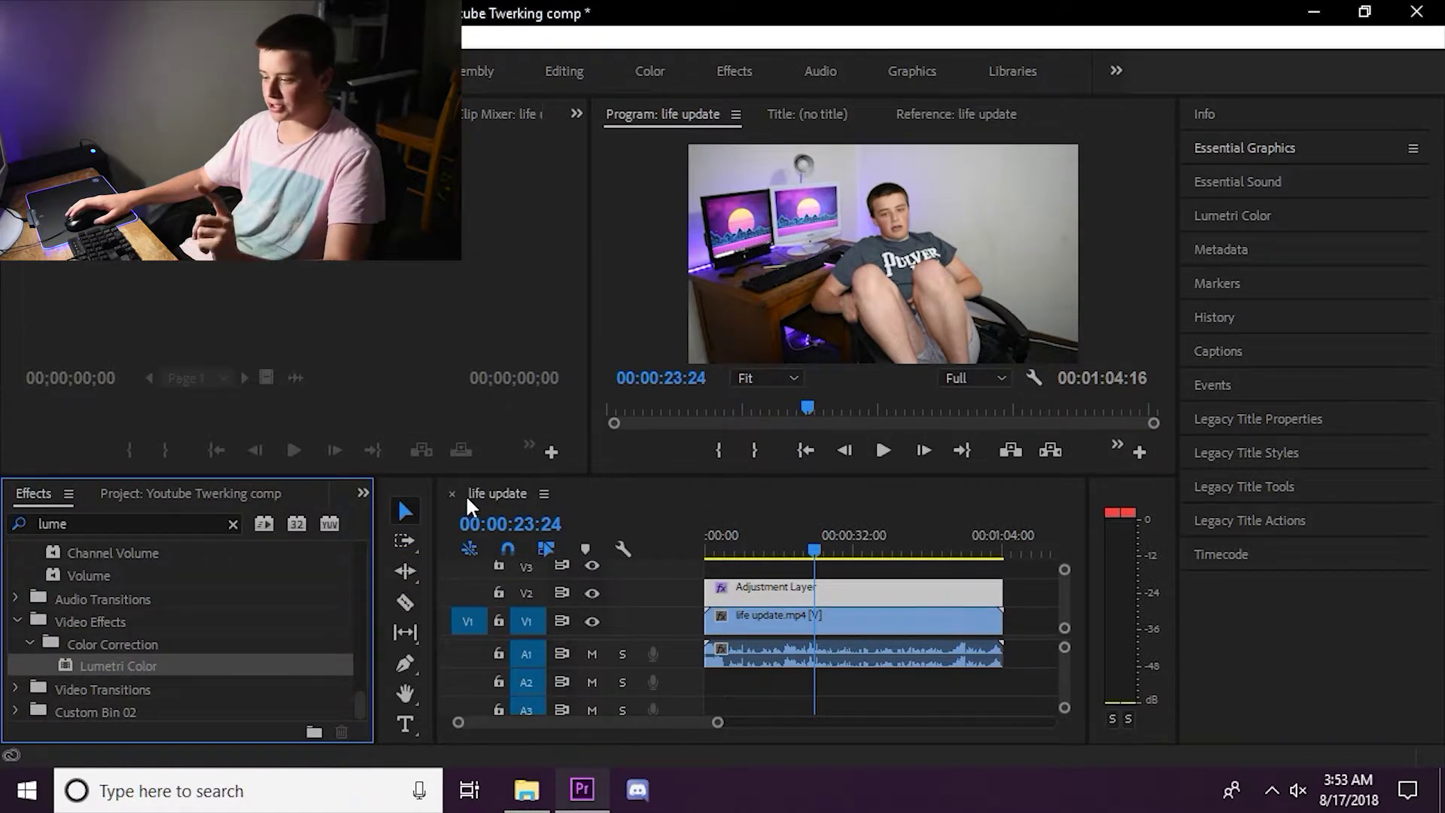
key(shift+5)
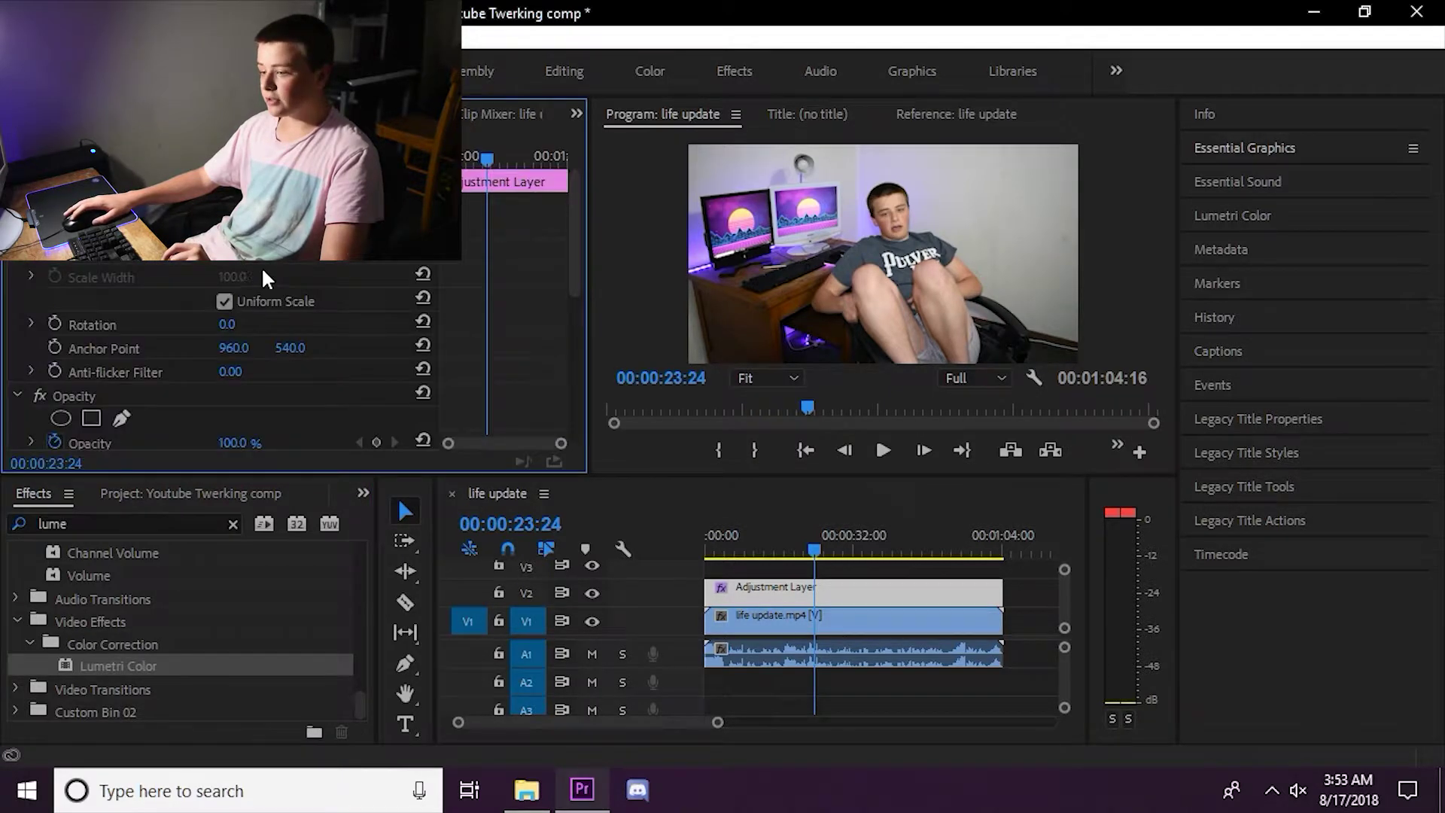
drag(573, 238, 583, 395)
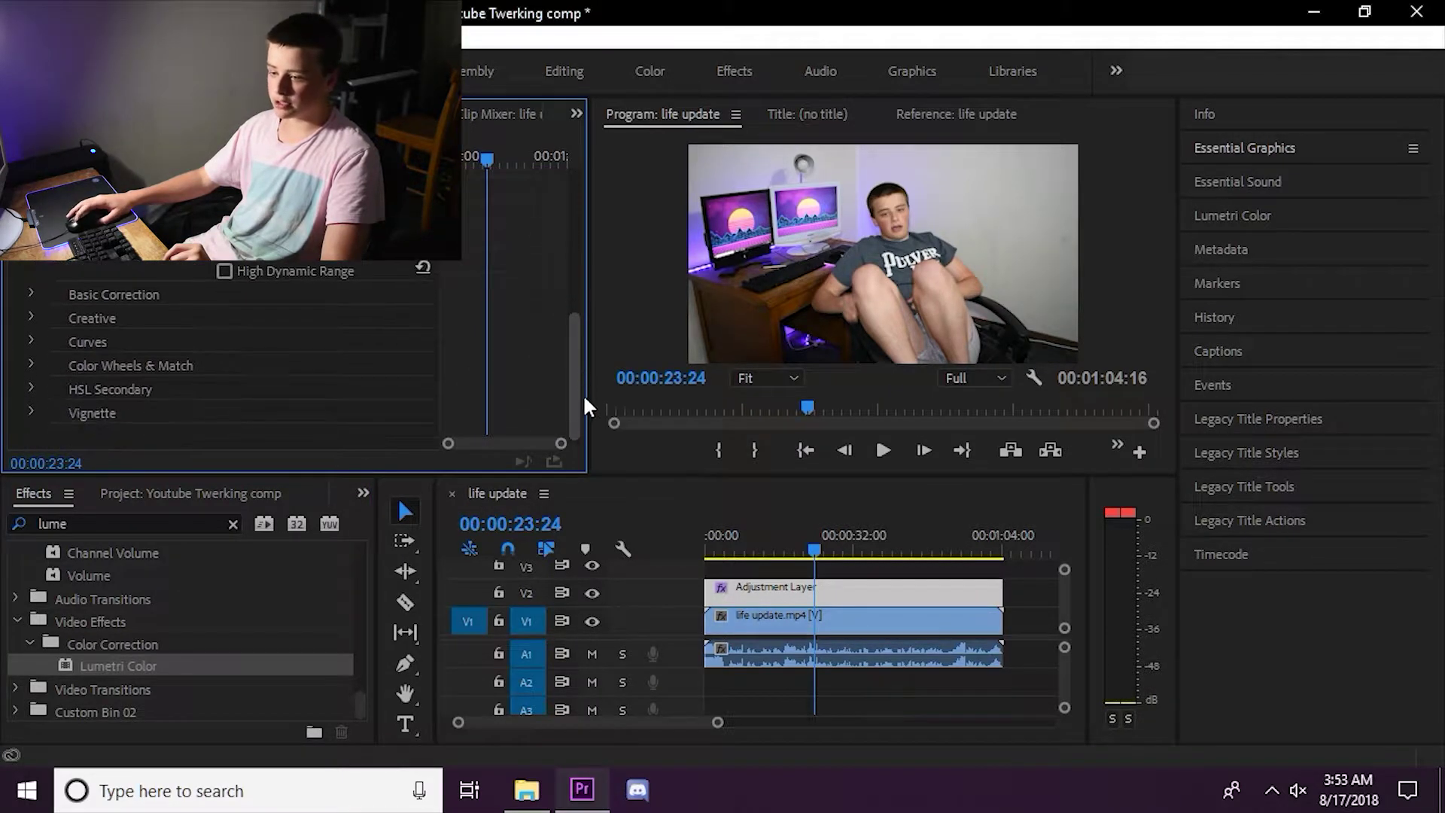
click(31, 292)
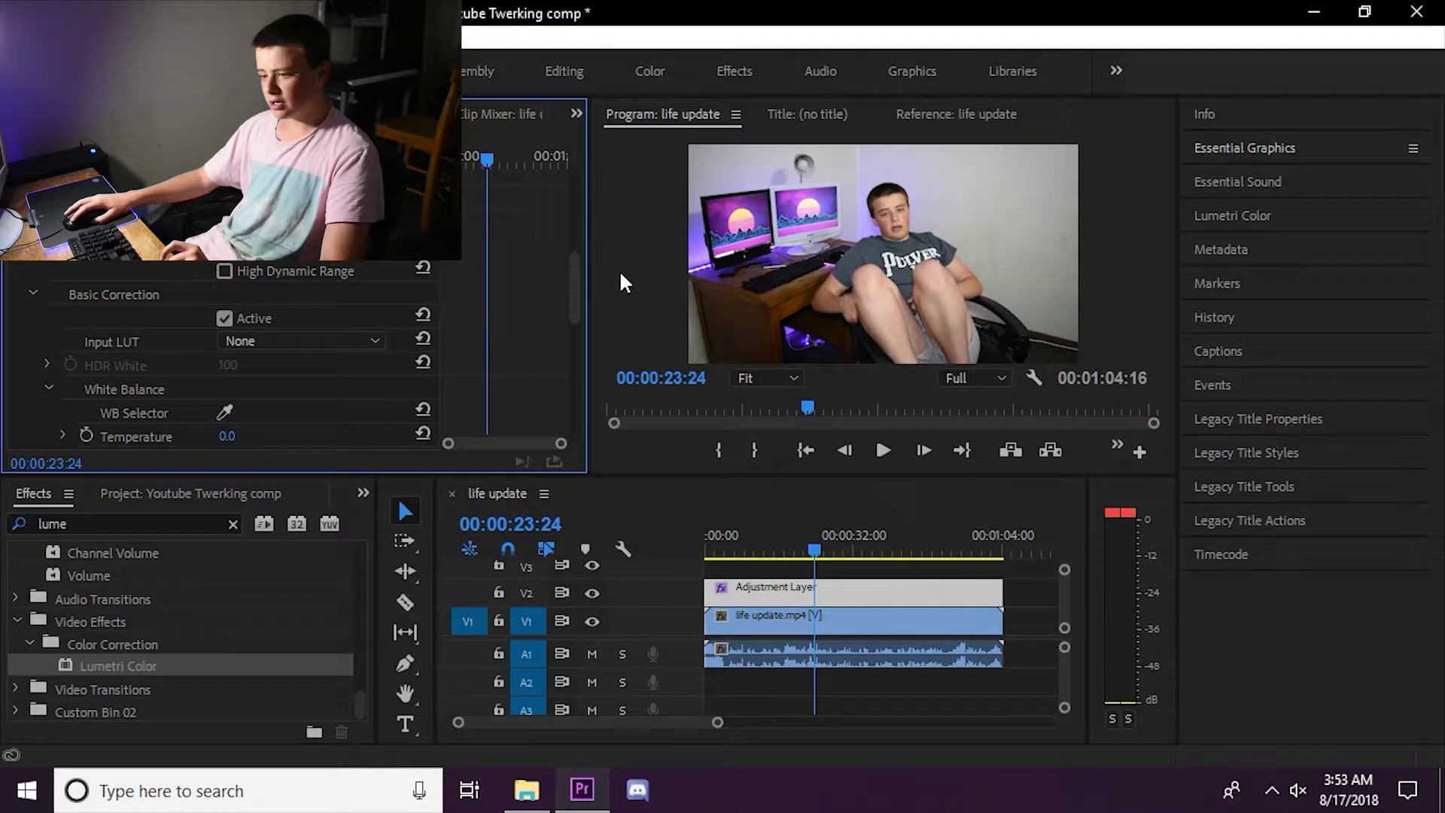
drag(570, 269, 573, 292)
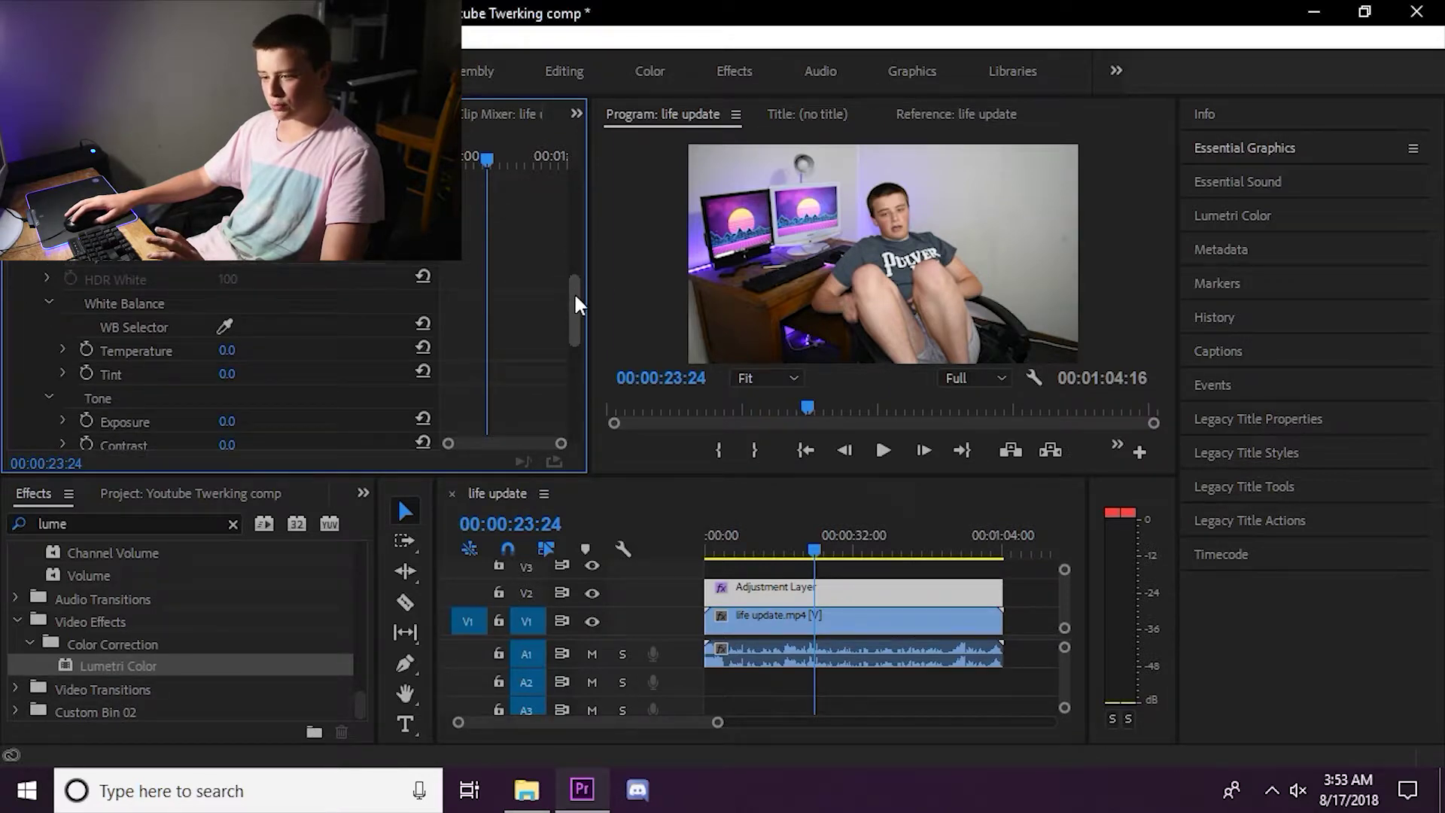
click(300, 262)
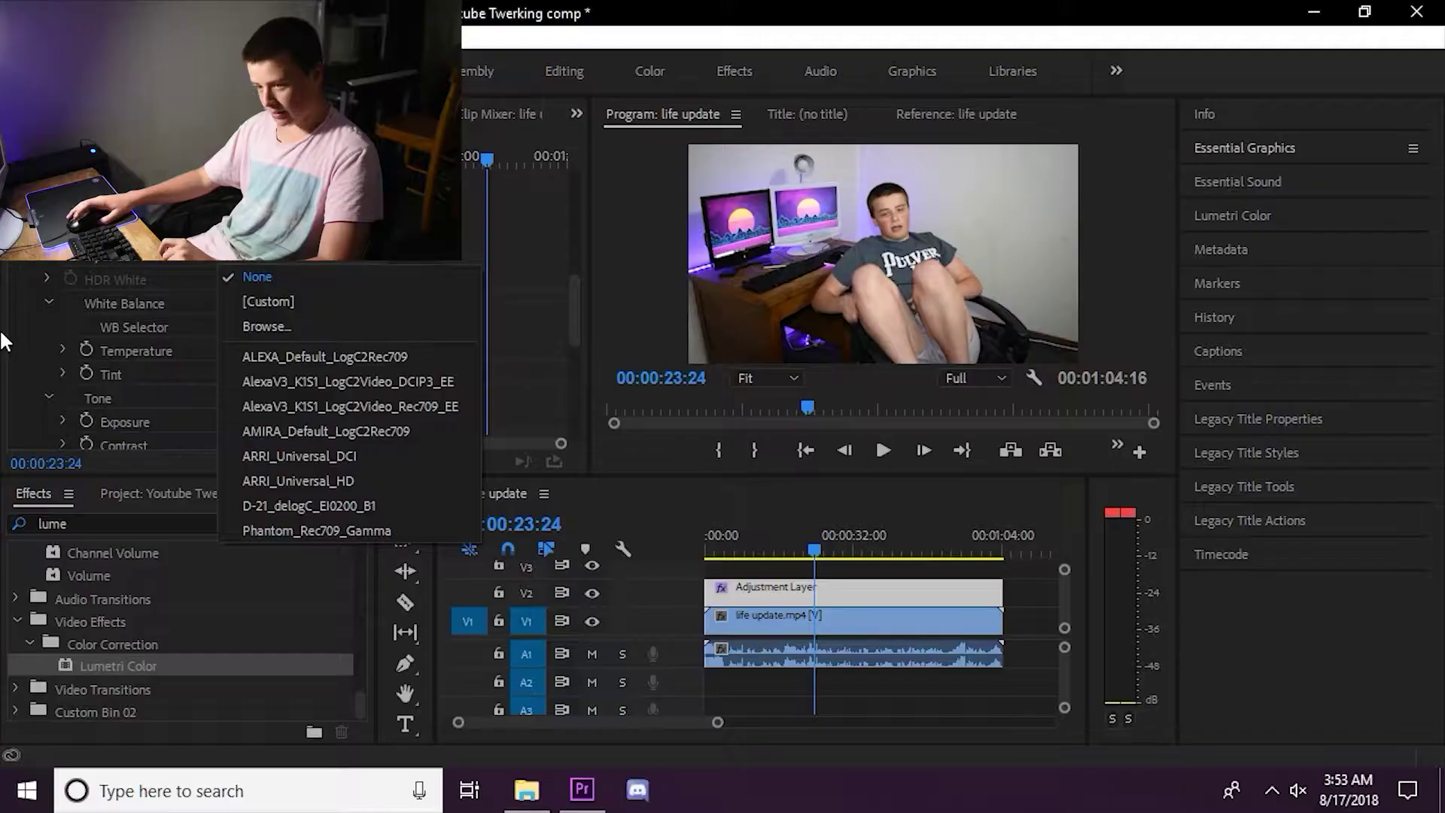
click(12, 329)
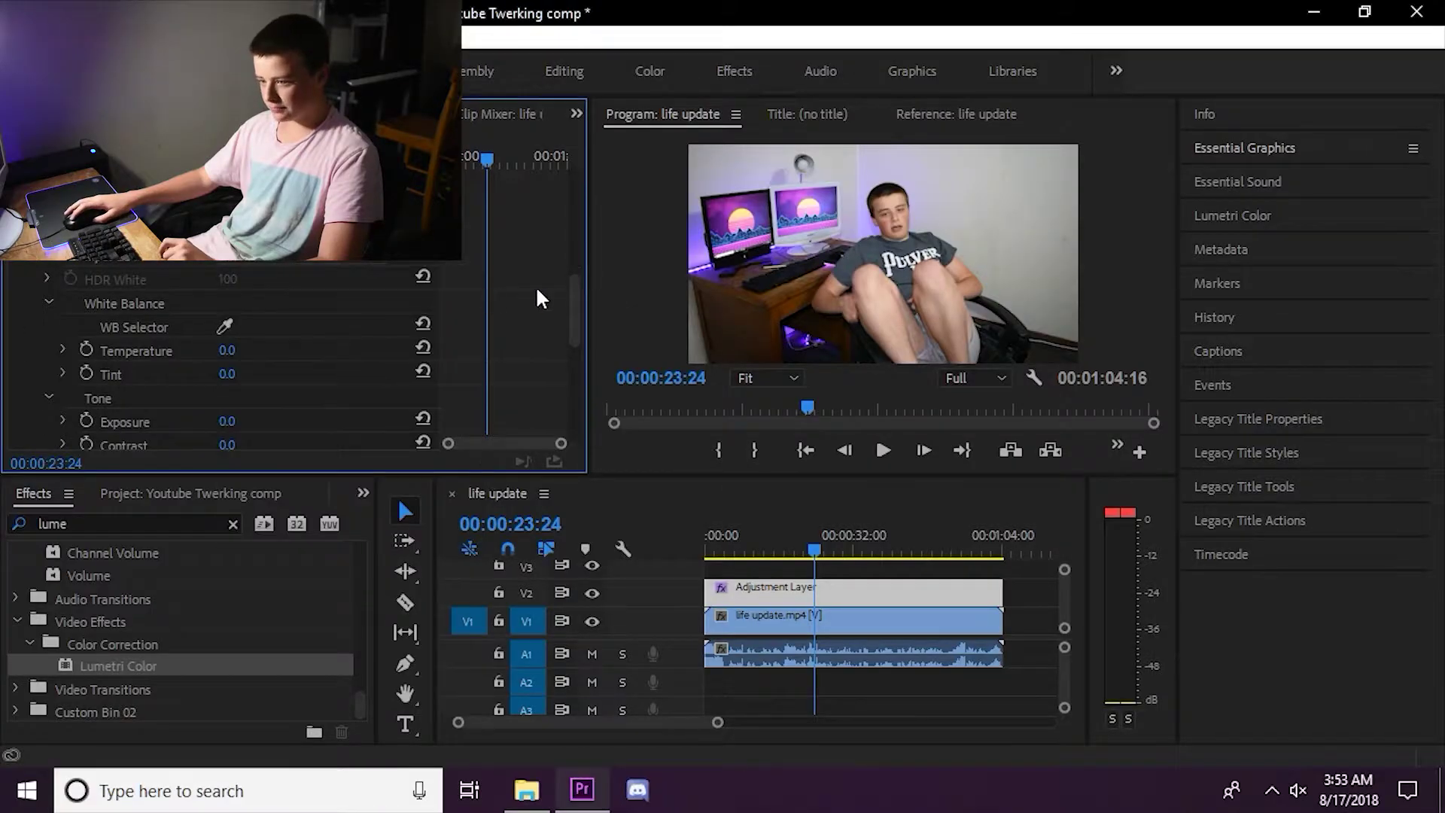
scroll(569, 301, down, 3)
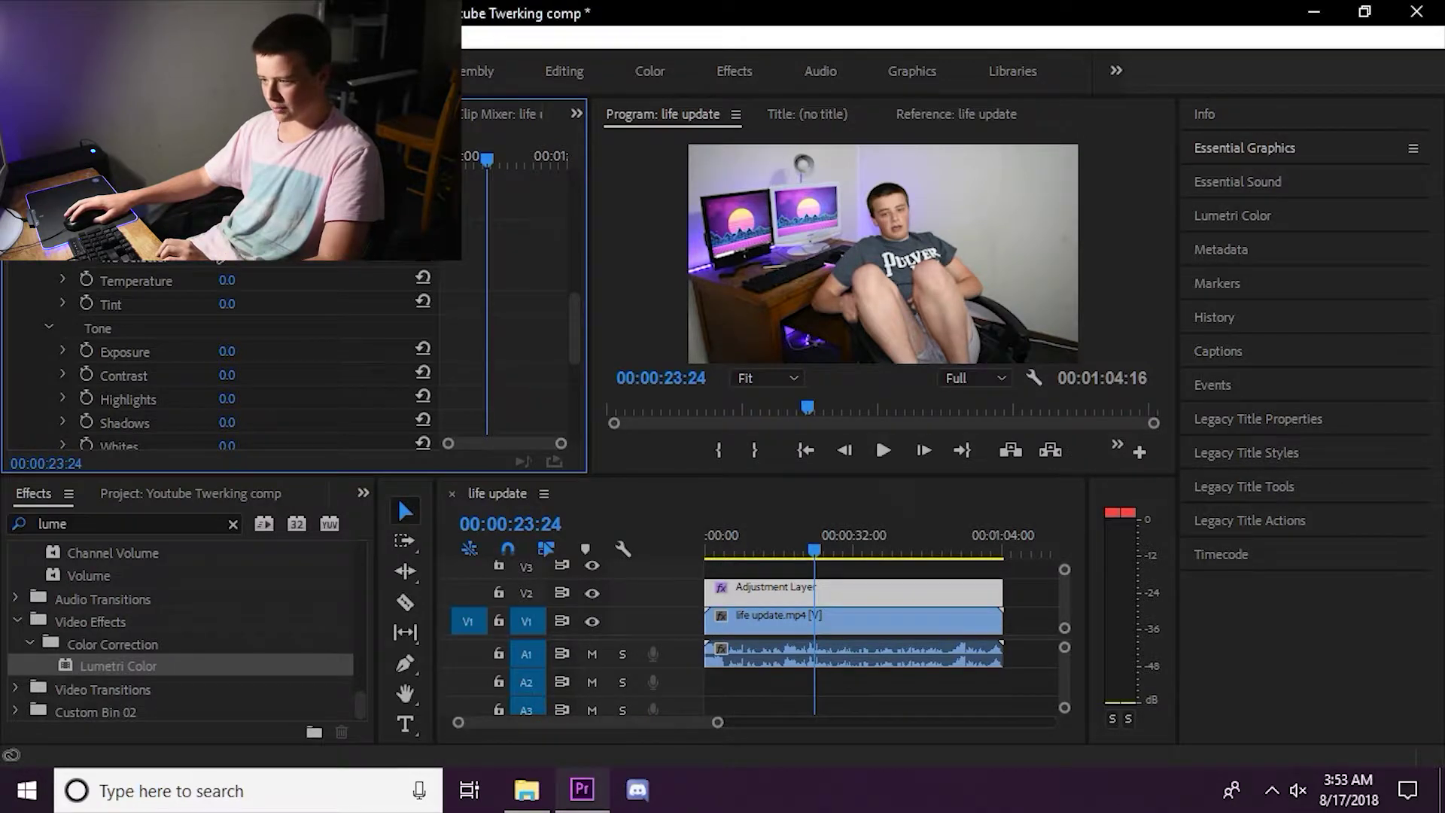
Raise Temperature to 17.0 and lower Saturation to 14.0 for the bluish grade.
drag(227, 280, 239, 280)
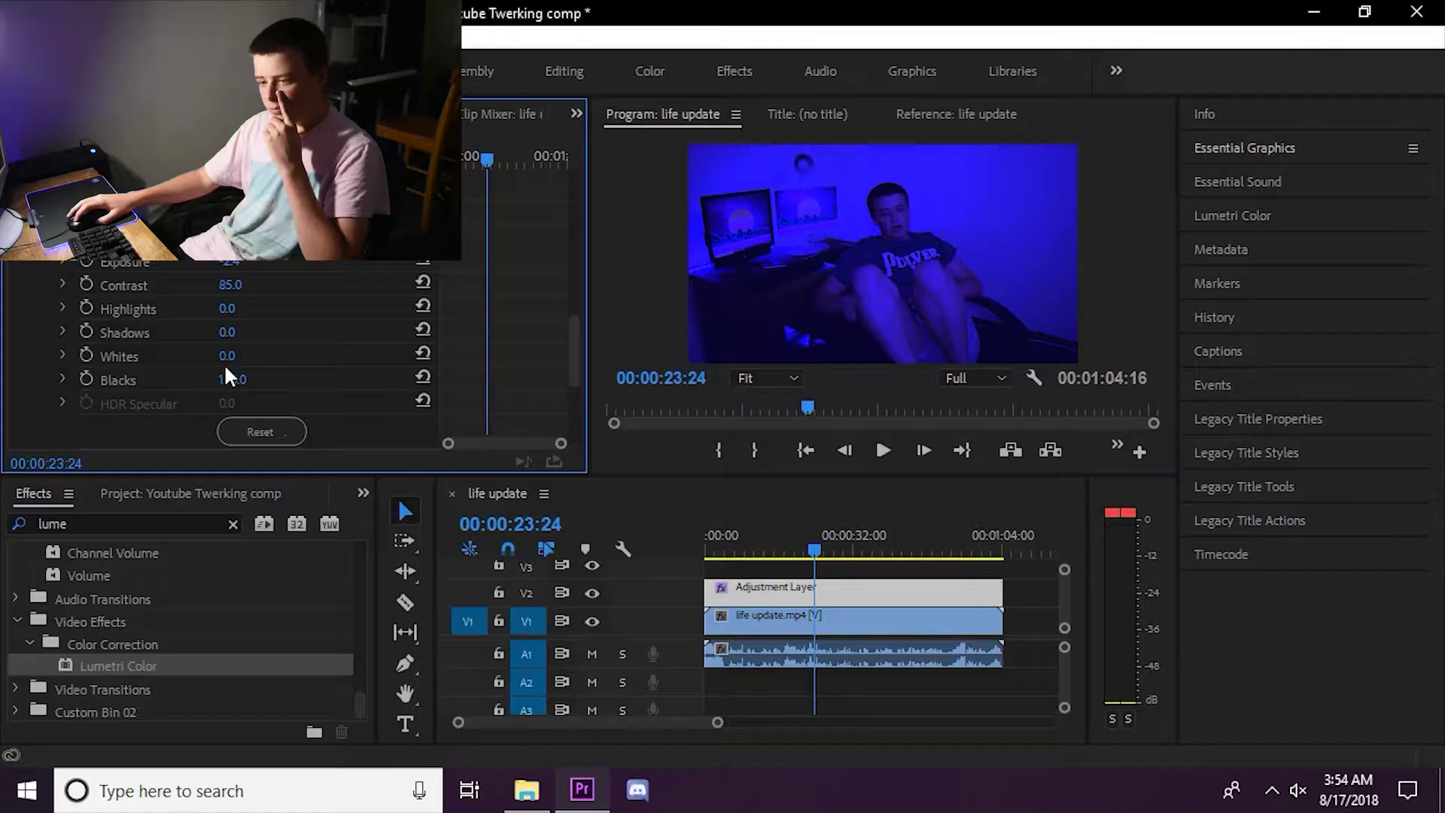
scroll(226, 377, up, 2)
scroll(226, 376, down, 3)
scroll(225, 372, down, 3)
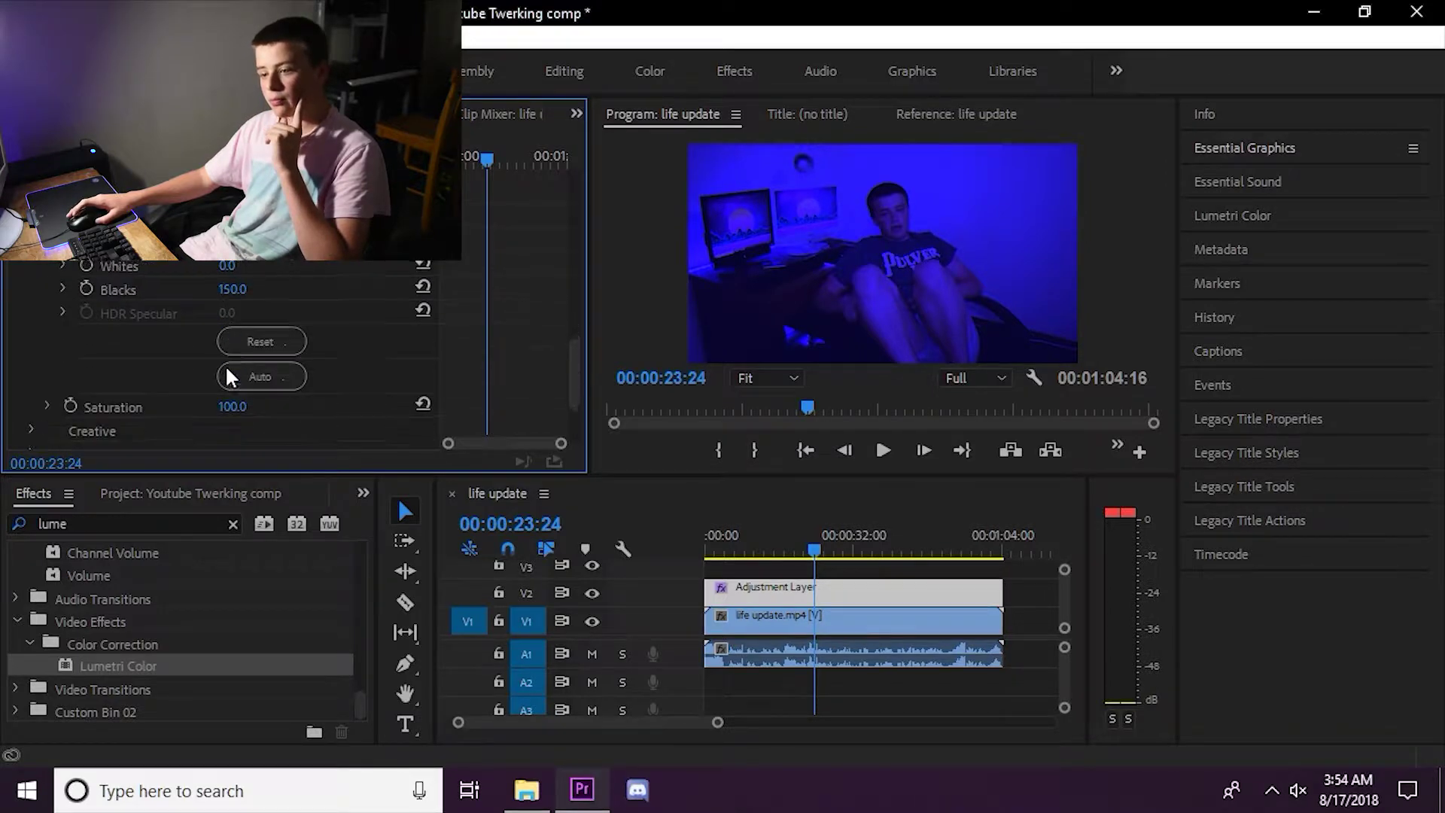
scroll(223, 368, up, 2)
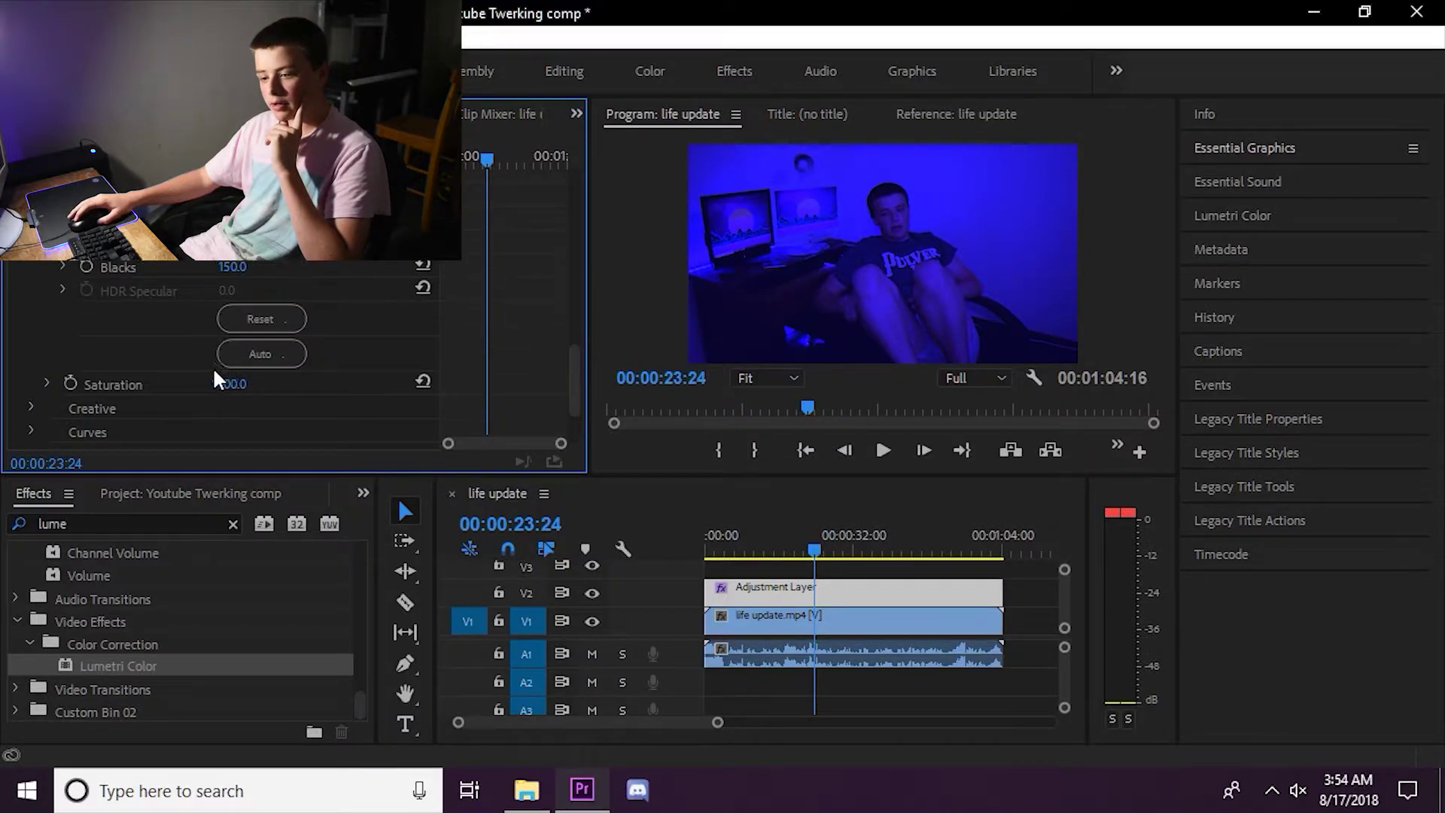
scroll(214, 369, down, 1)
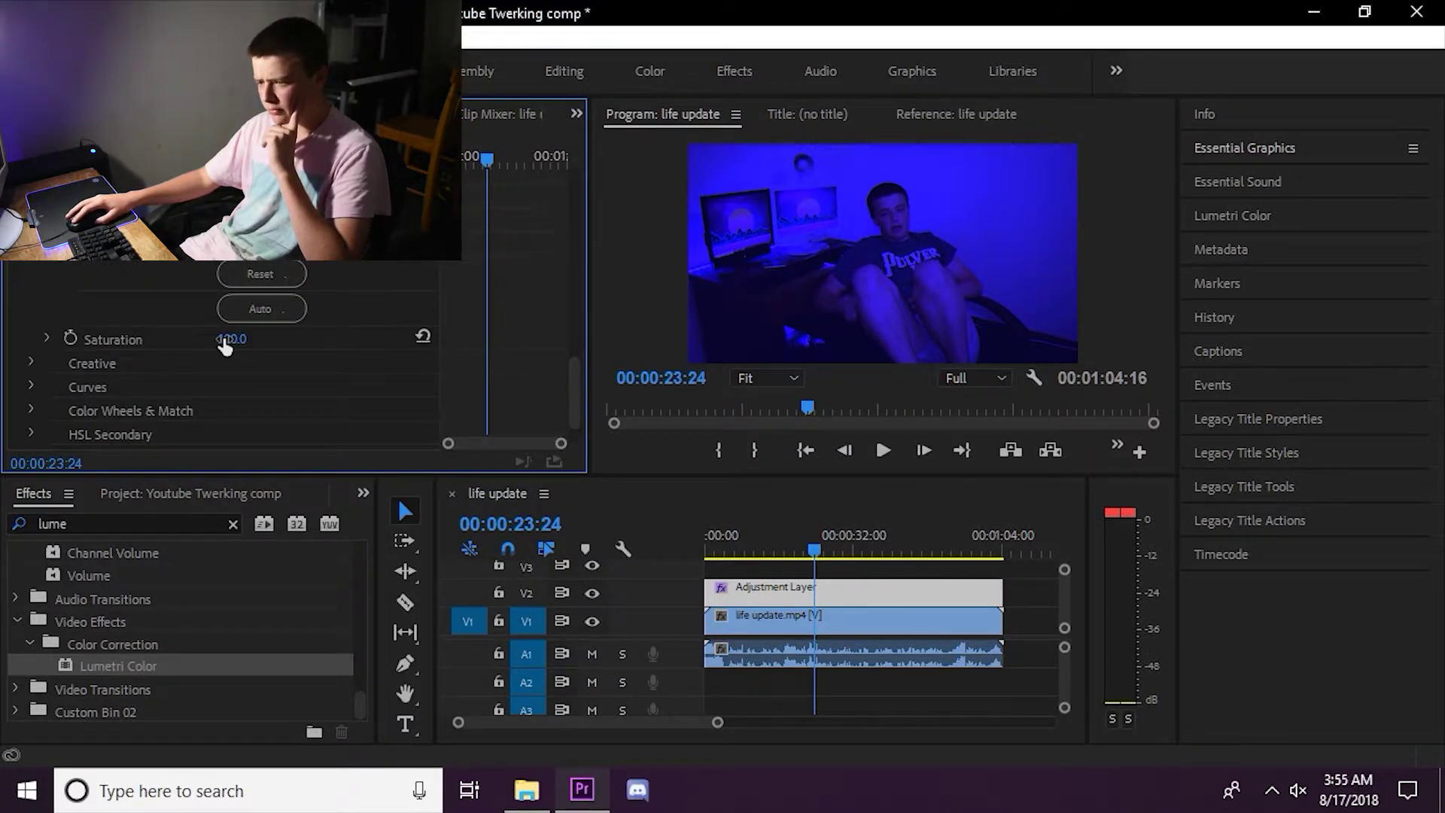
drag(226, 340, 193, 340)
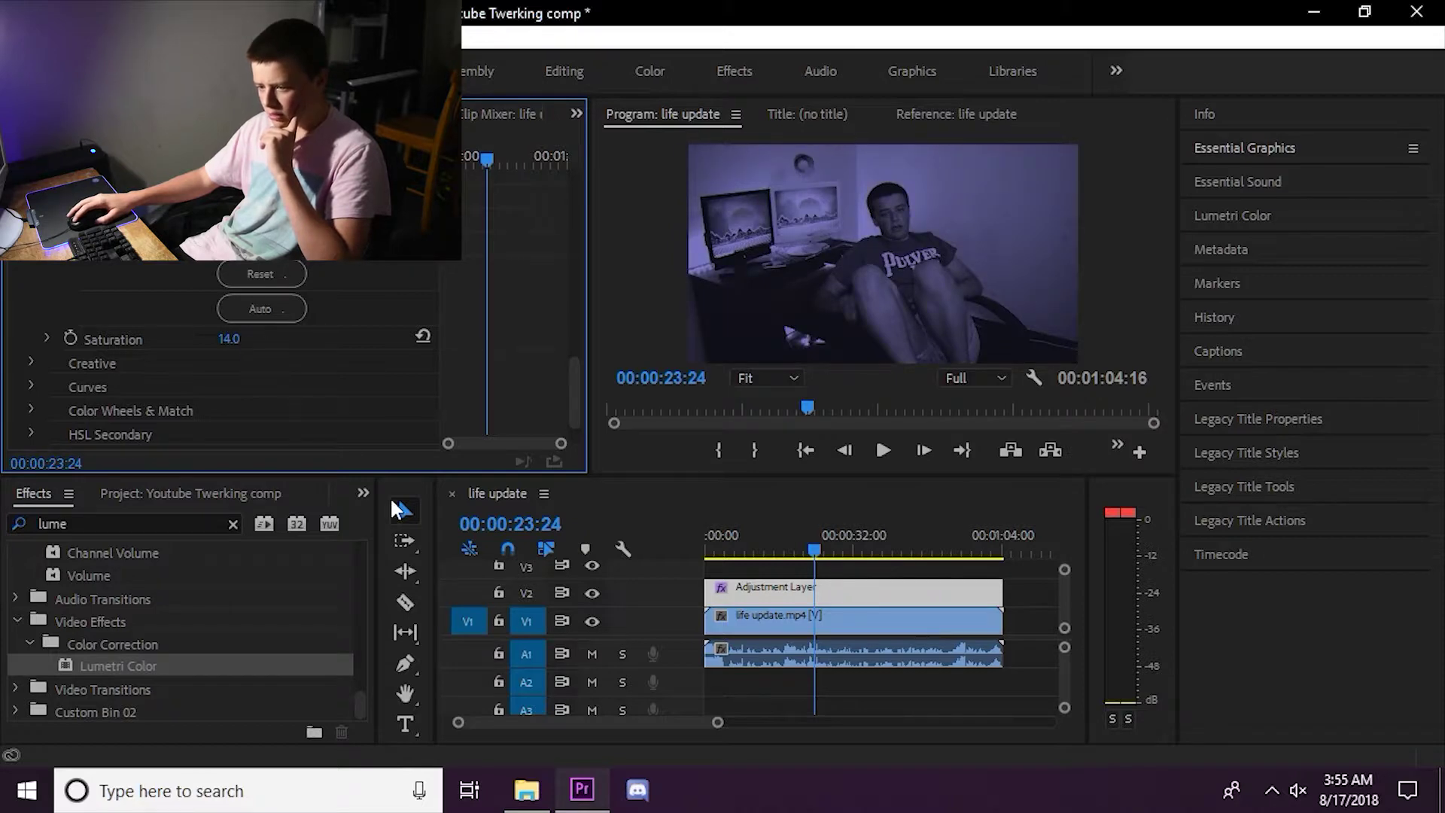
click(363, 494)
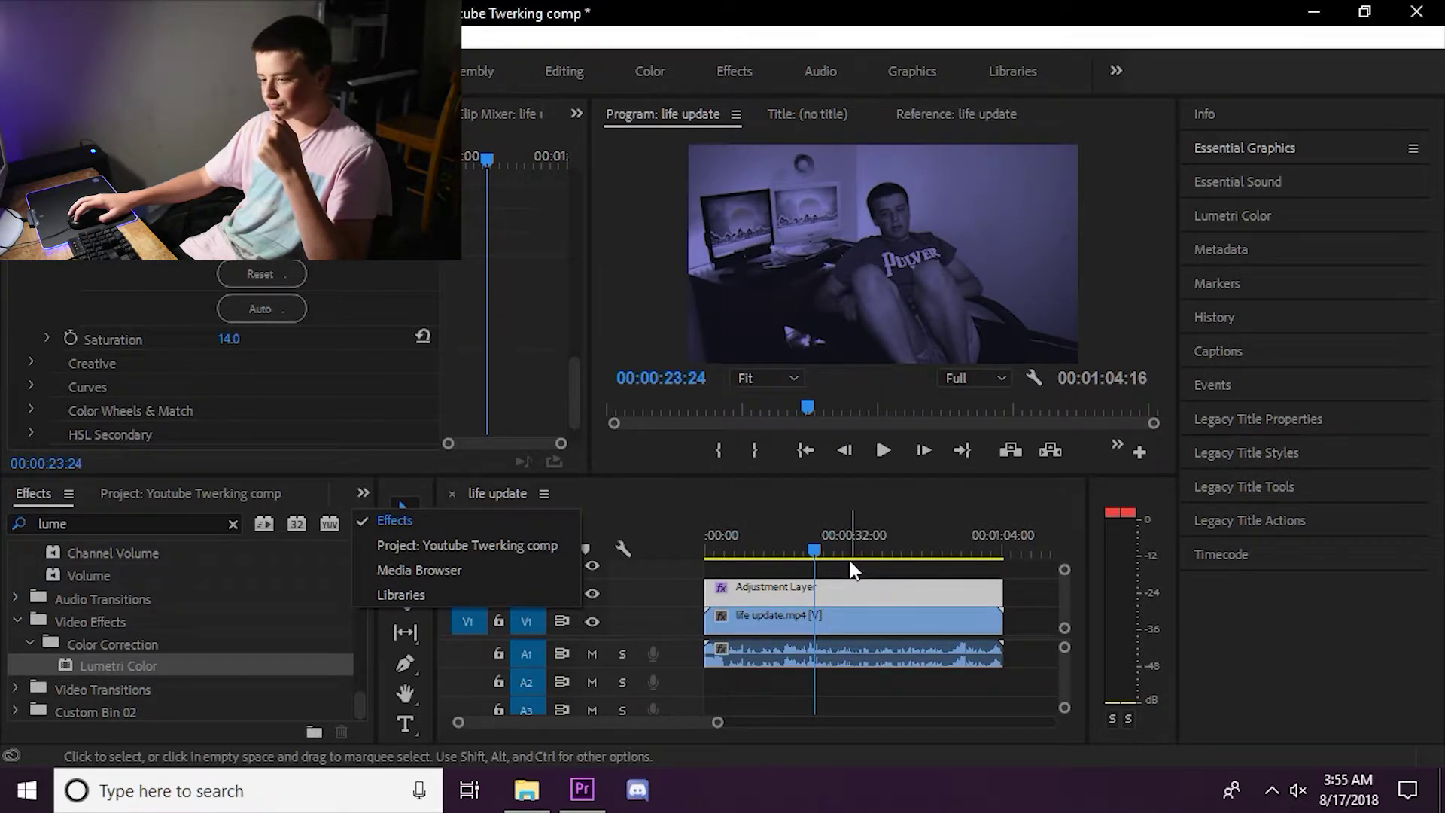
Bring back the Effects panel and clear the previous 'lume' search.
click(855, 588)
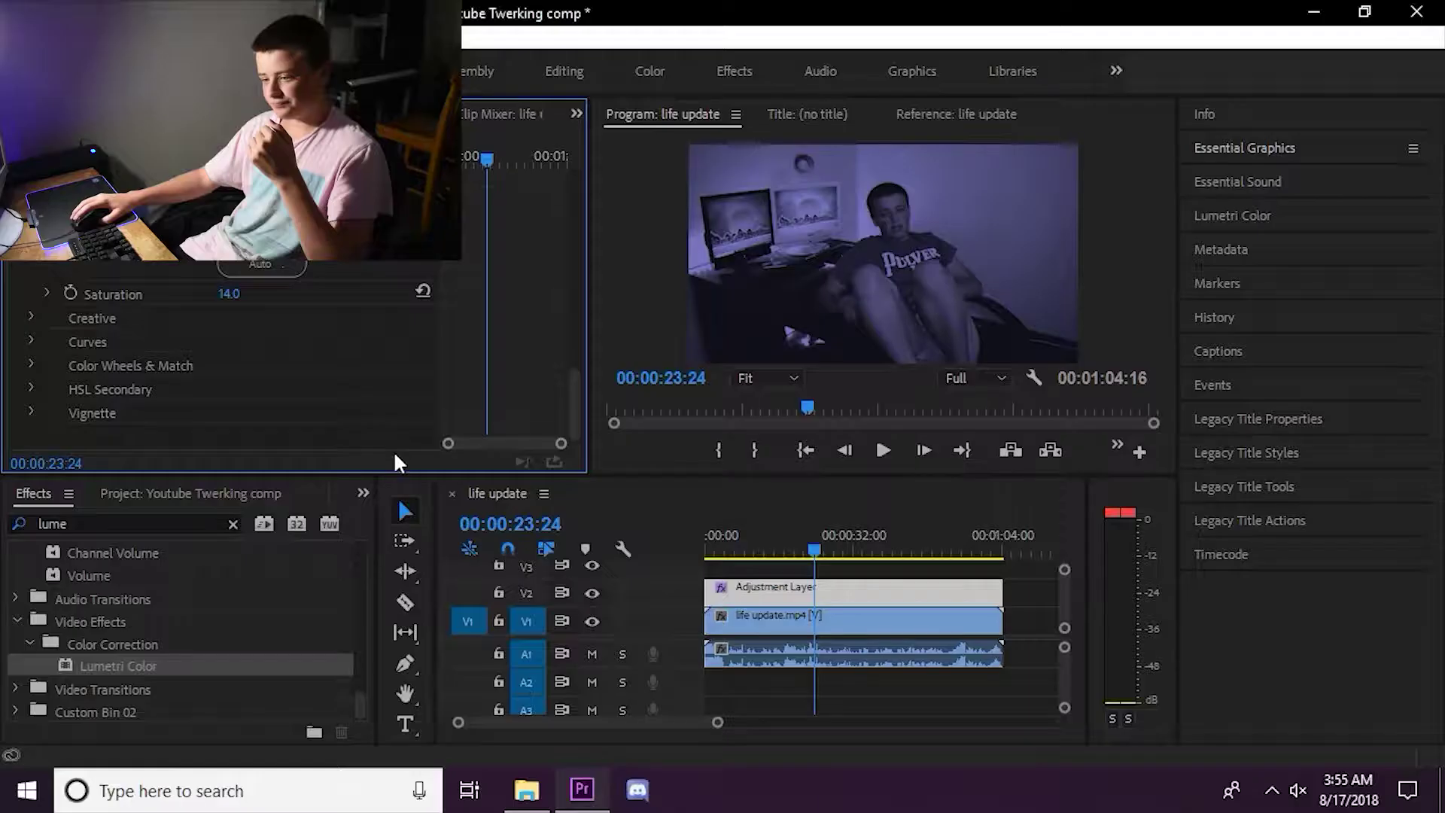
click(363, 493)
click(363, 491)
click(365, 489)
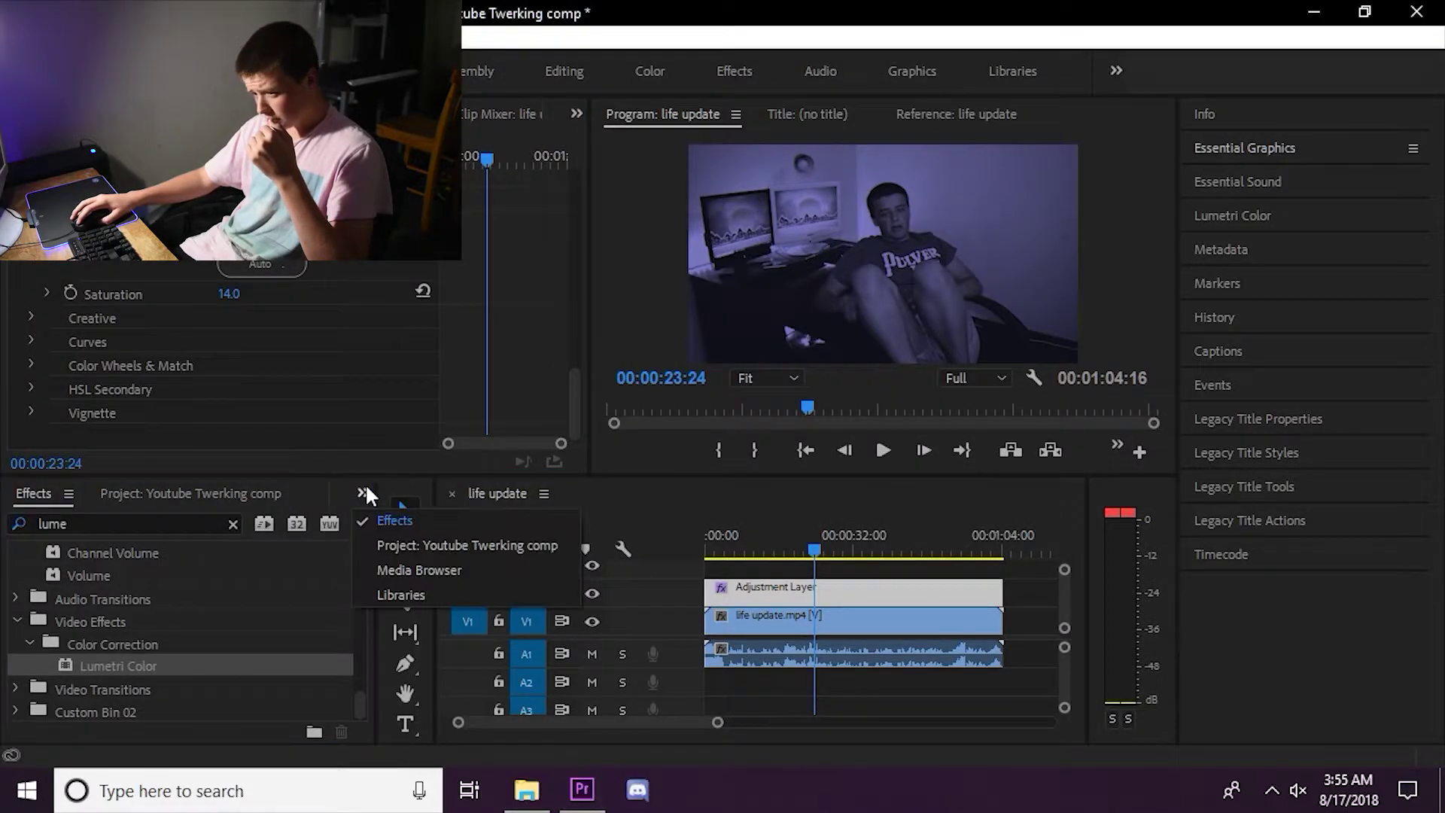
click(365, 489)
click(175, 523)
key(ctrl+a)
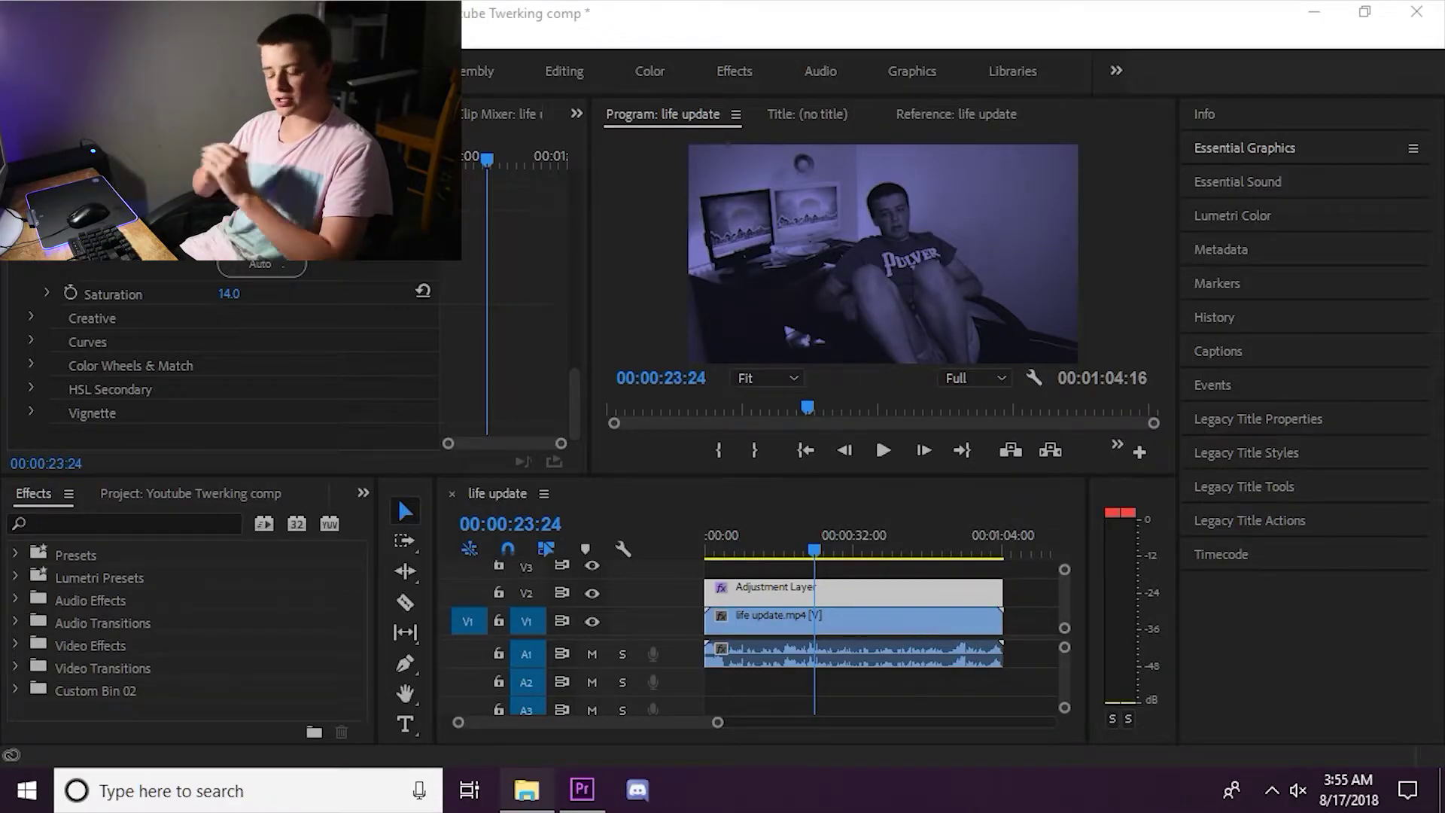
click(363, 493)
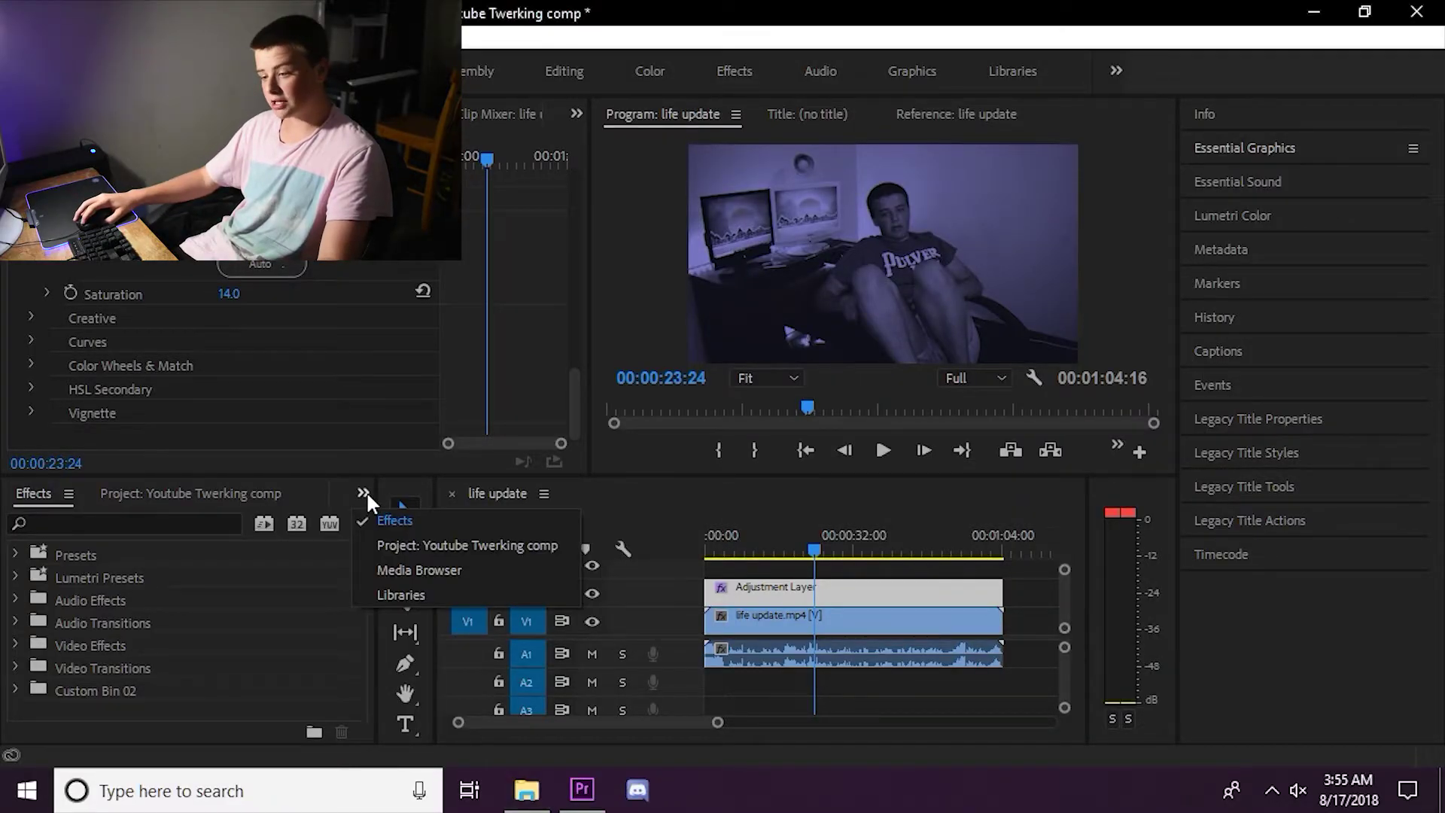
click(384, 517)
Search effects for 'camera' and drag uni.Camera Shake onto the Adjustment Layer clip.
click(181, 523)
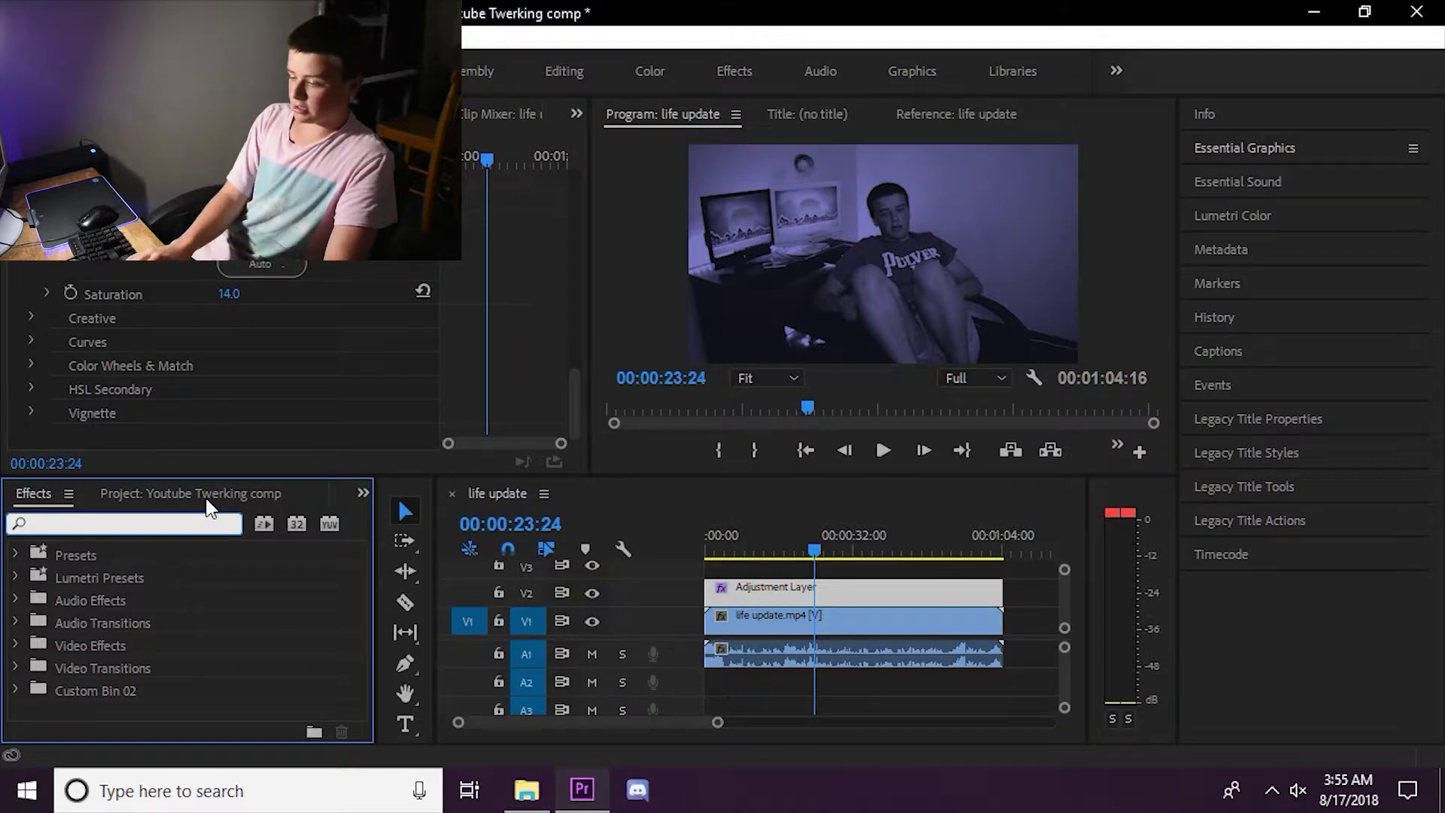
text(caner)
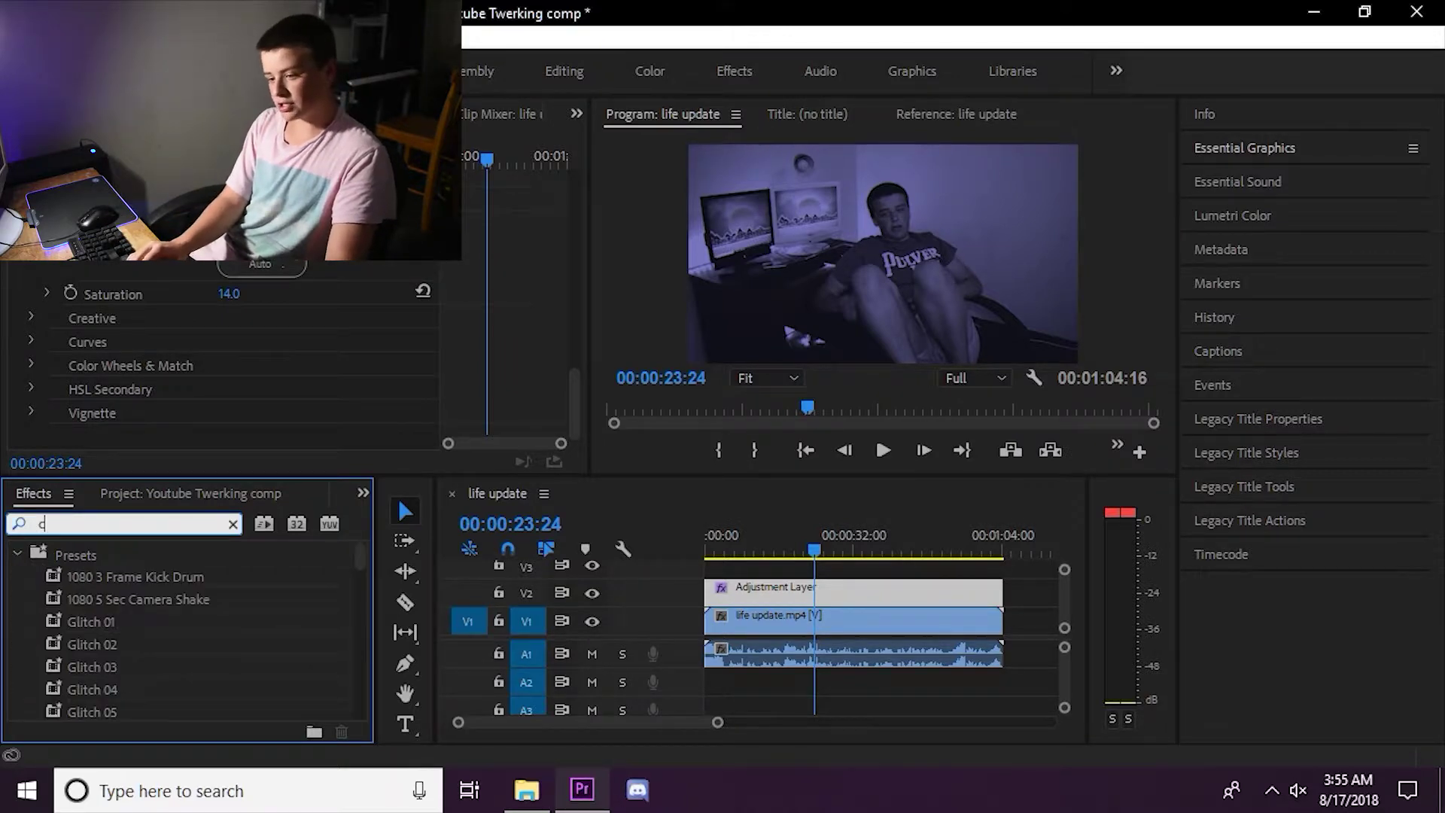
key(BackSpace)
key(BackSpace)
key(BackSpace)
key(BackSpace)
key(BackSpace)
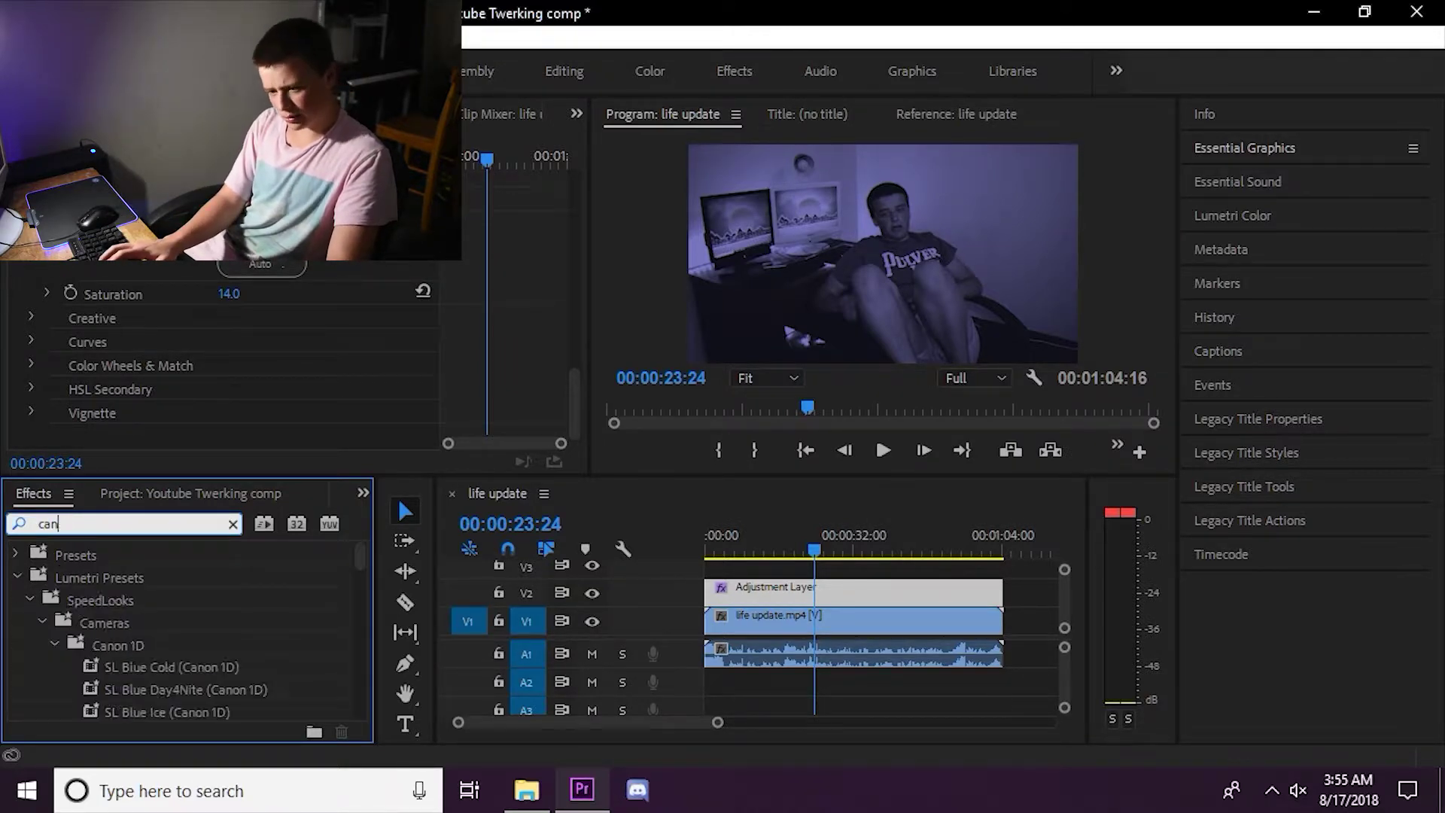
text(camera)
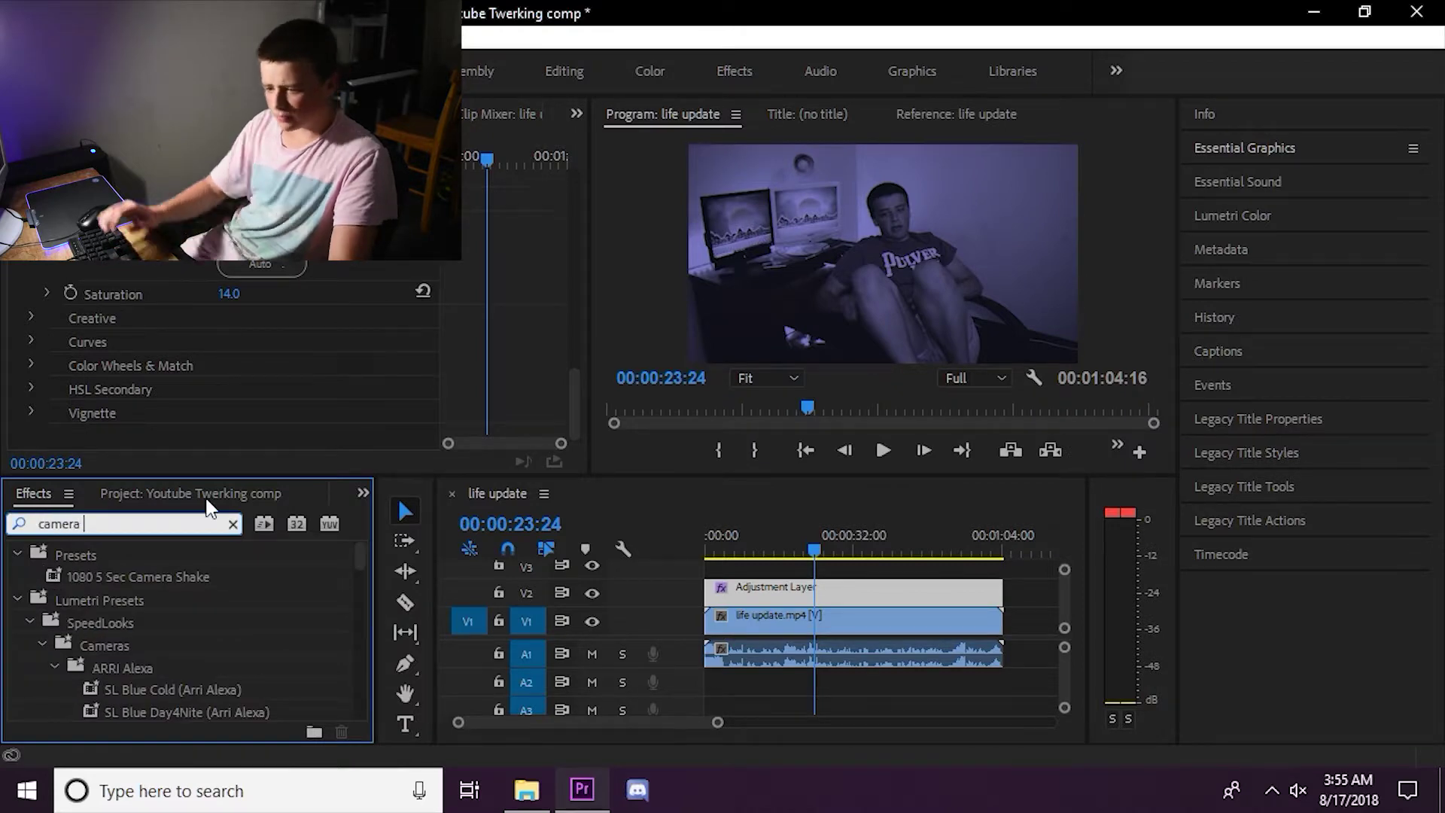
drag(359, 553, 370, 702)
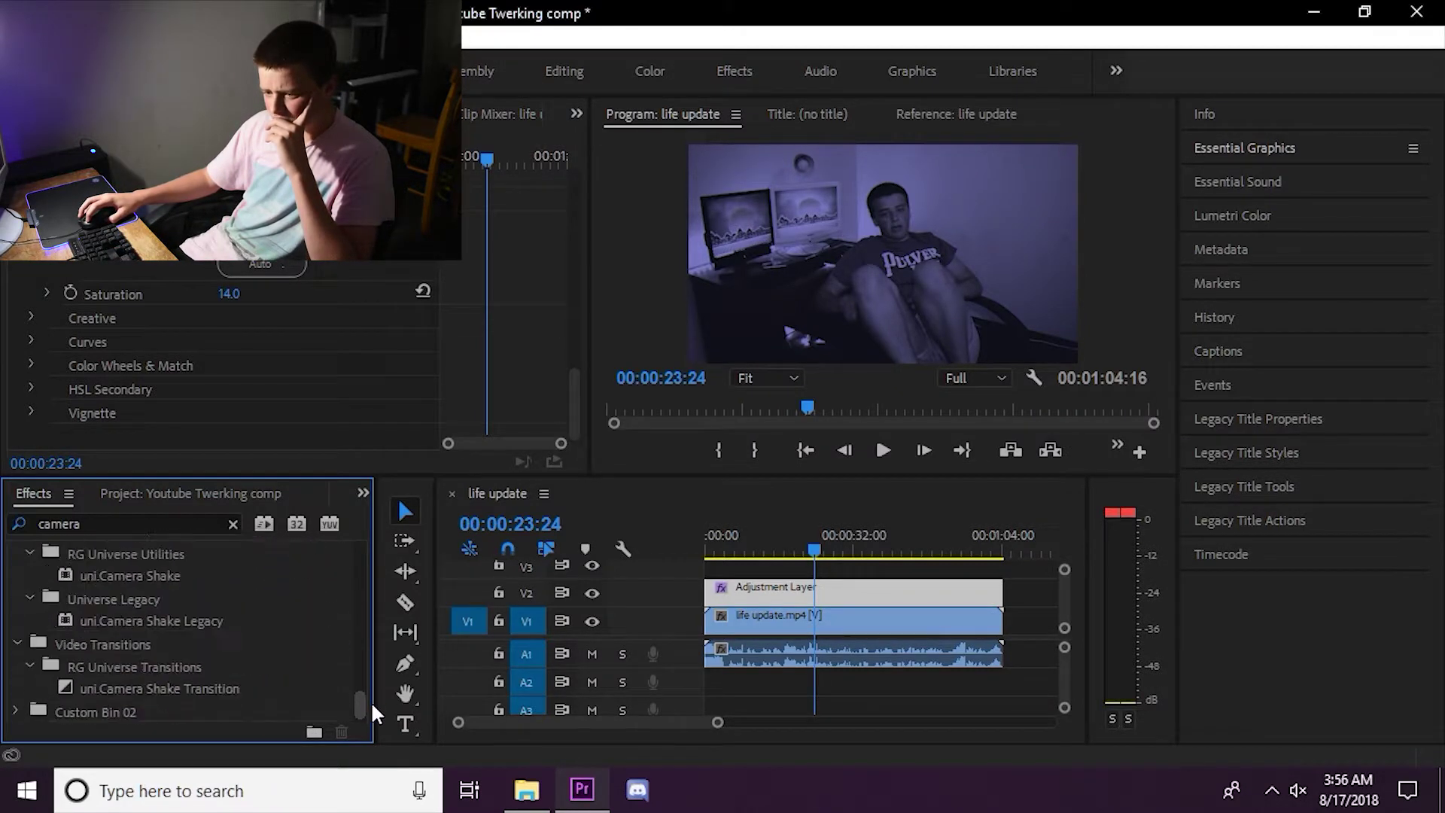
drag(218, 575, 785, 602)
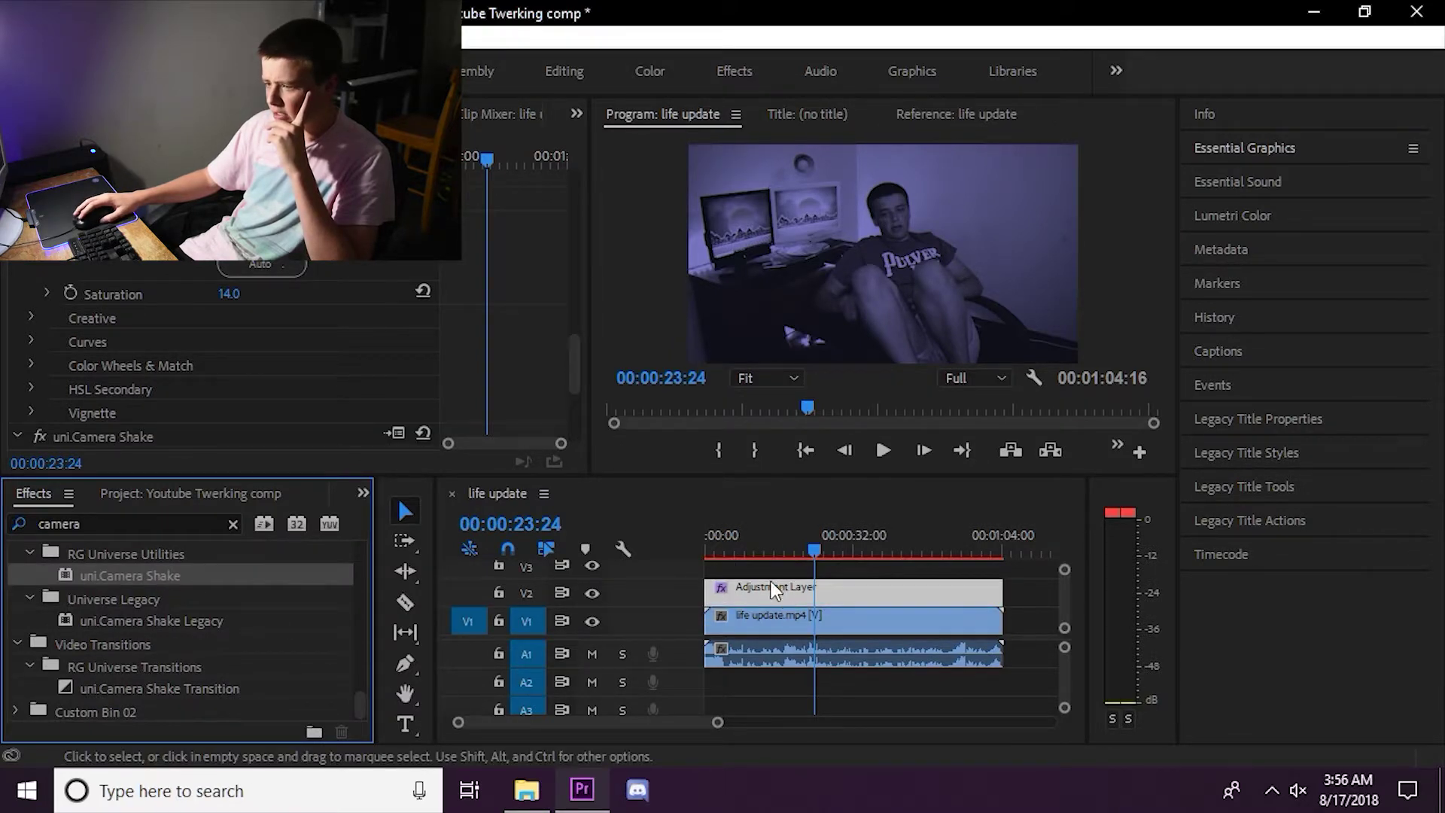
Set uni.Camera Shake to the earthquake preset, Frequency 100 and Scale Footage 121.75.
click(574, 355)
drag(572, 353, 573, 399)
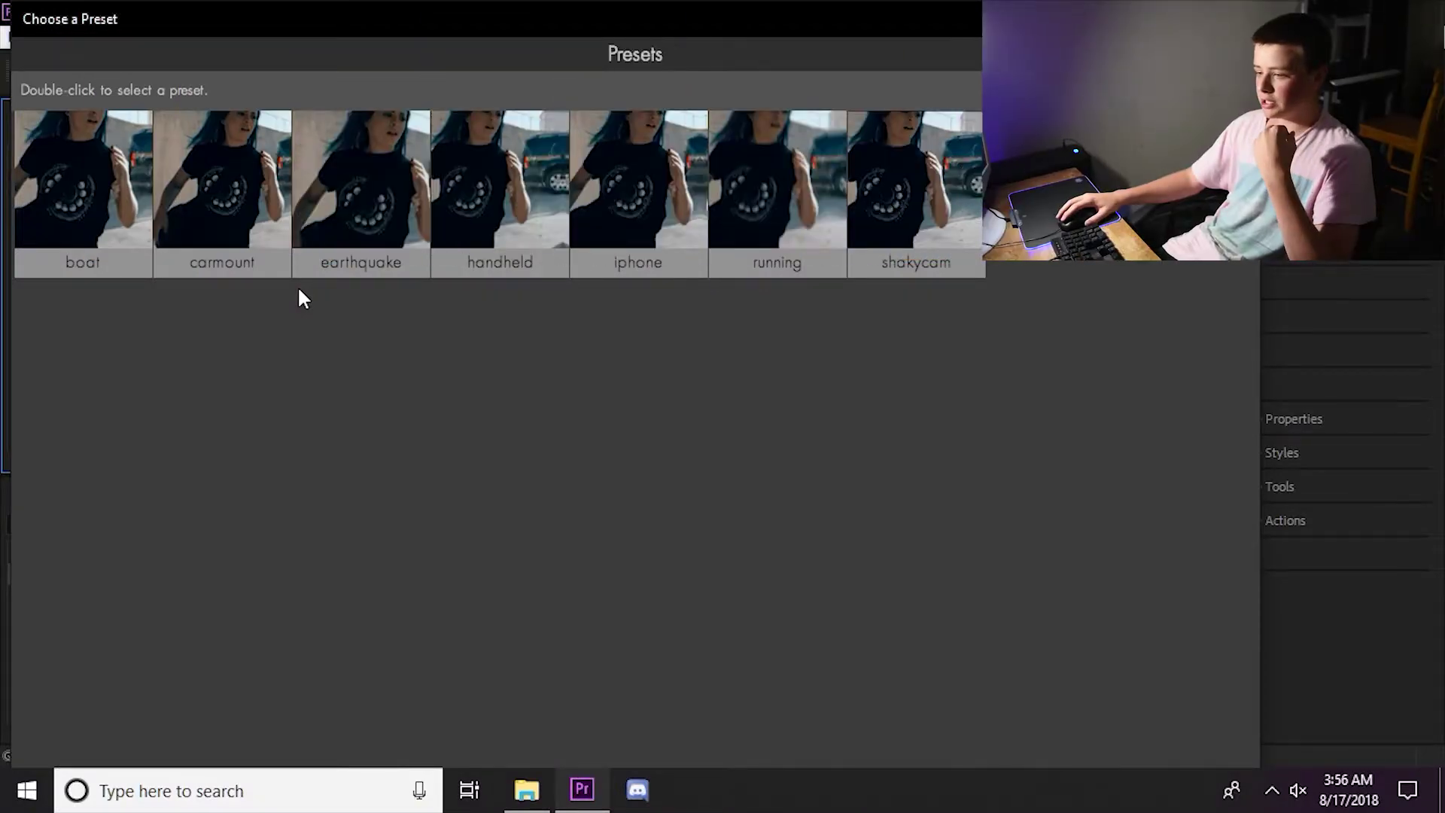
double_click(381, 188)
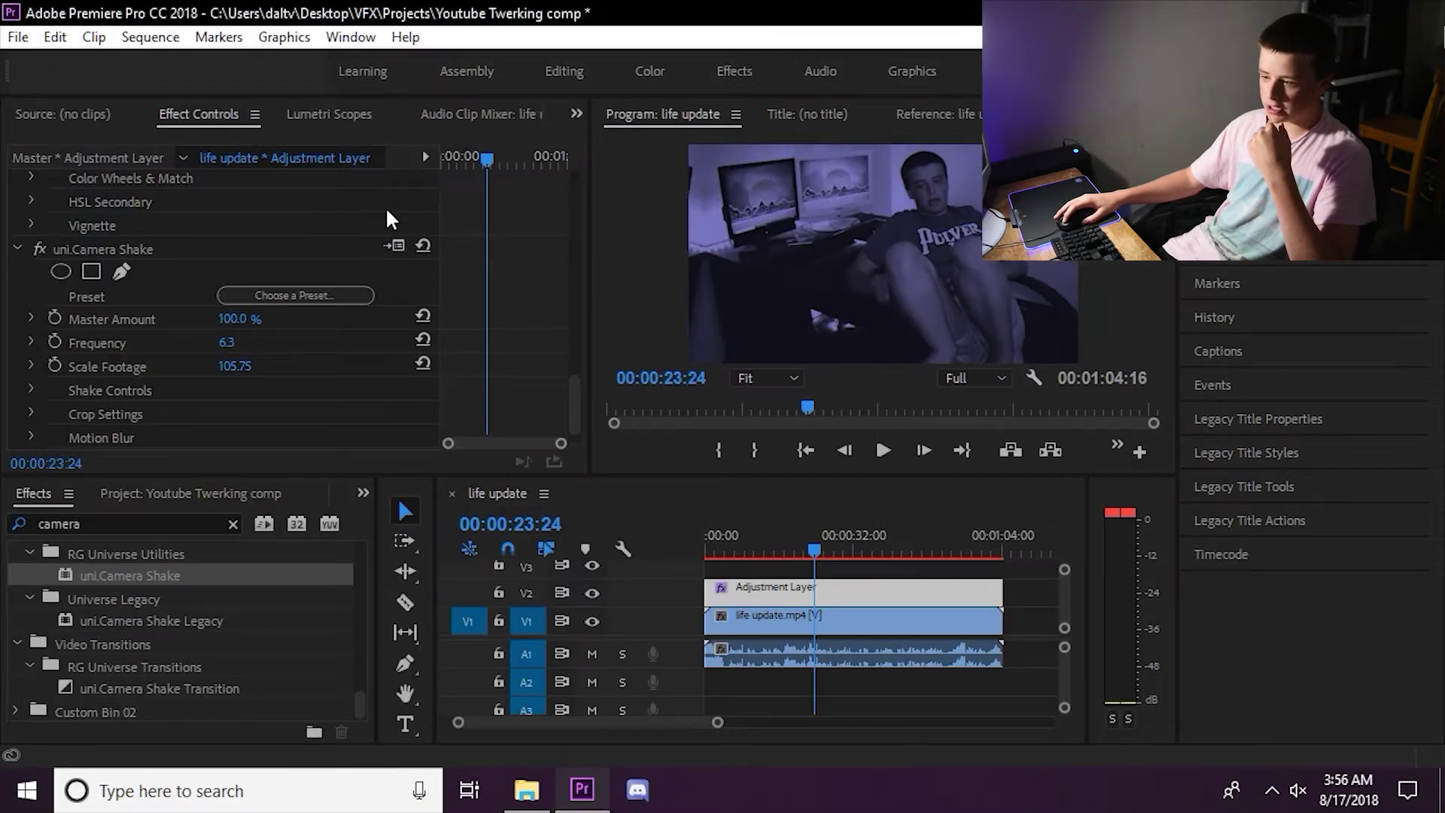
scroll(568, 407, down, 1)
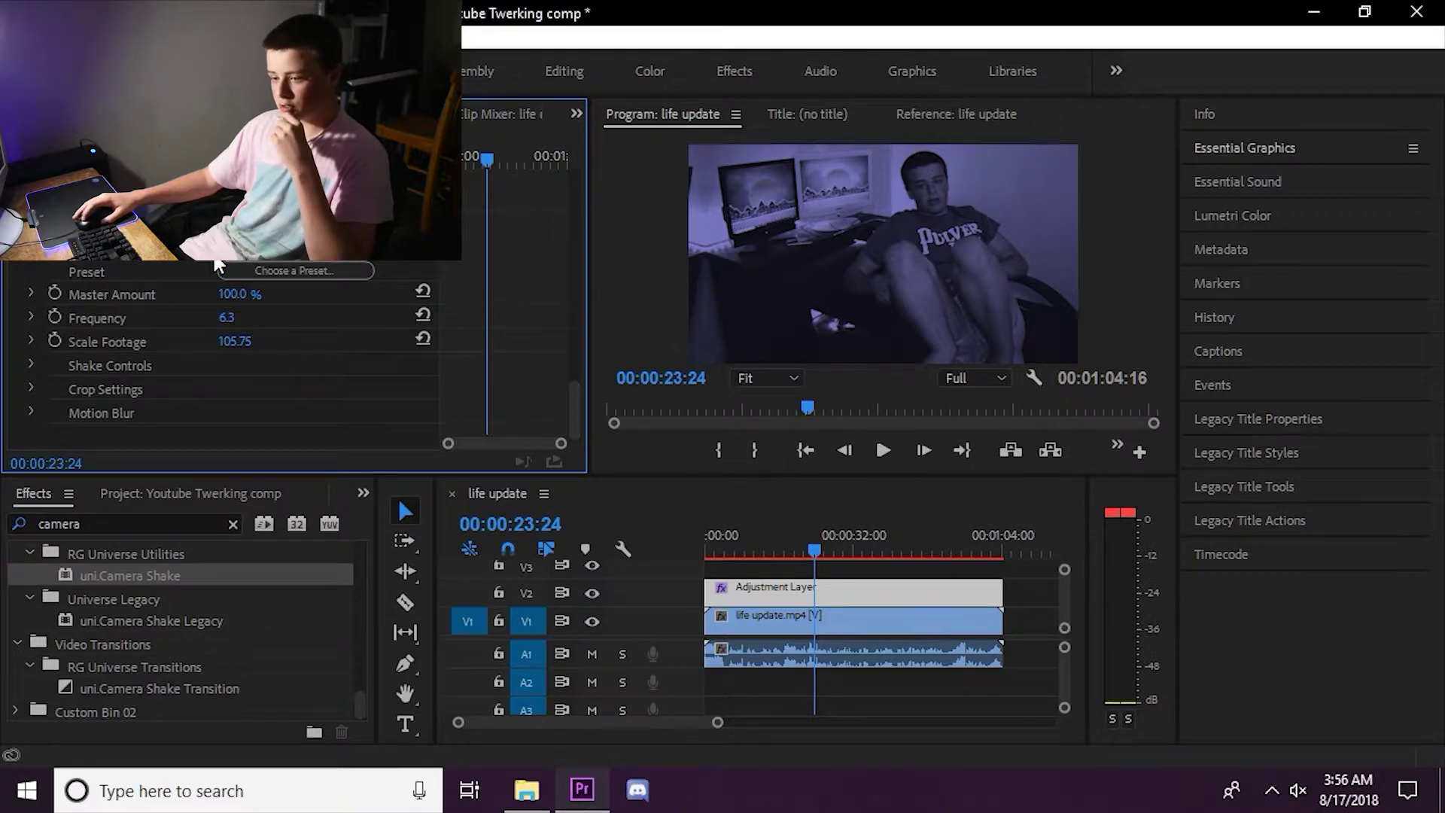
click(227, 317)
text(100)
key(Return)
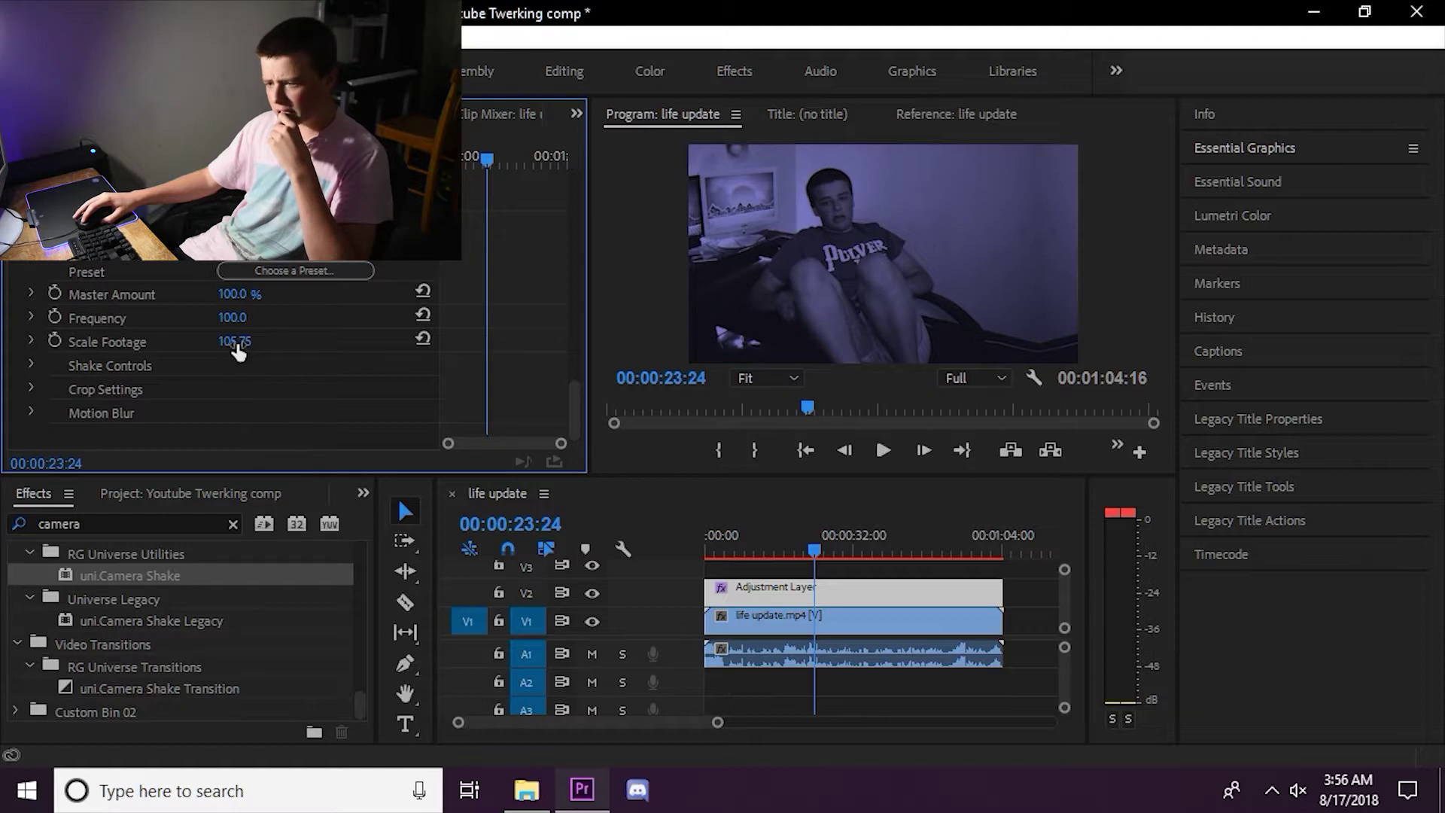
drag(238, 350, 245, 341)
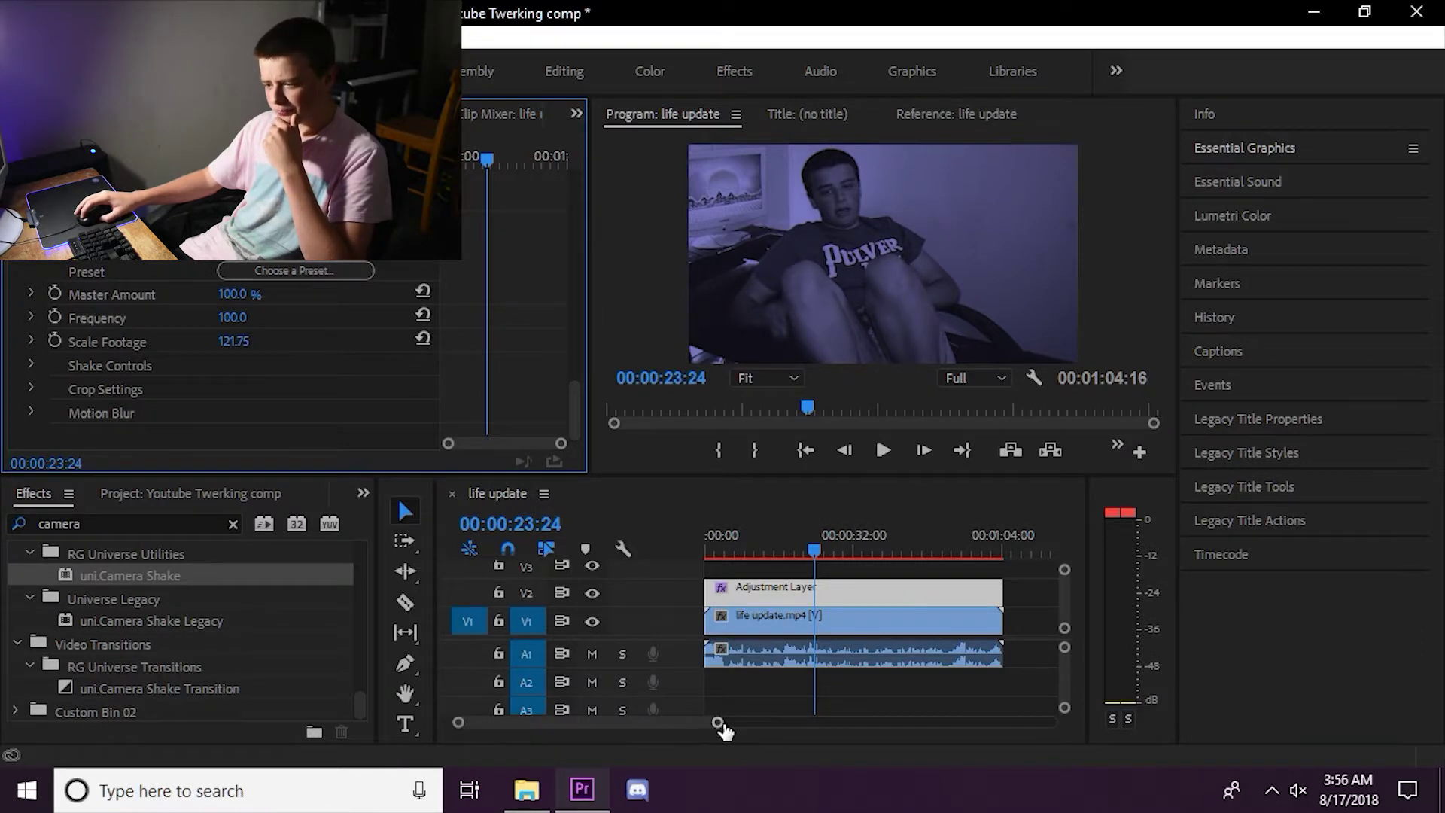
drag(719, 724, 749, 724)
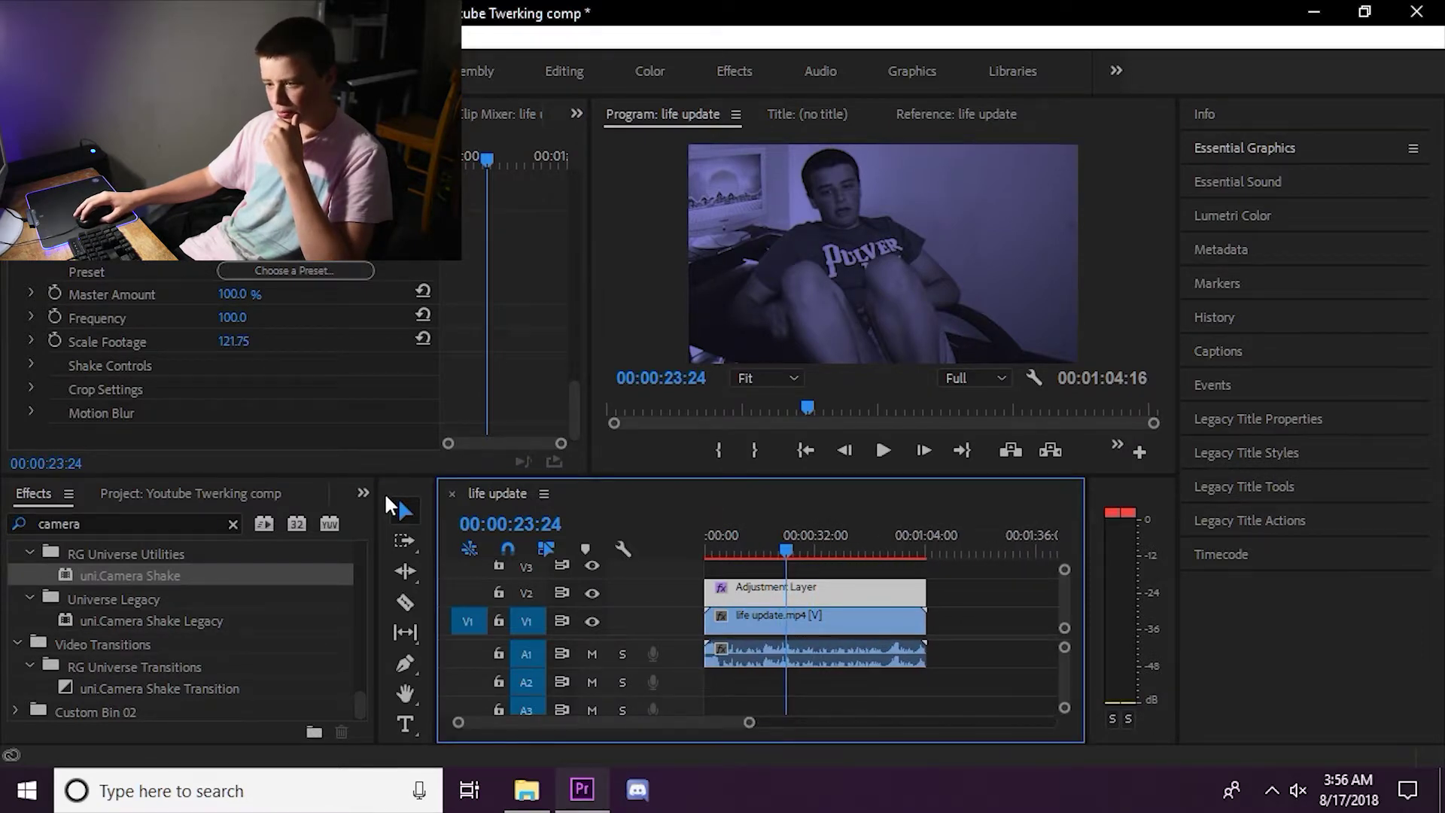
click(361, 492)
click(382, 518)
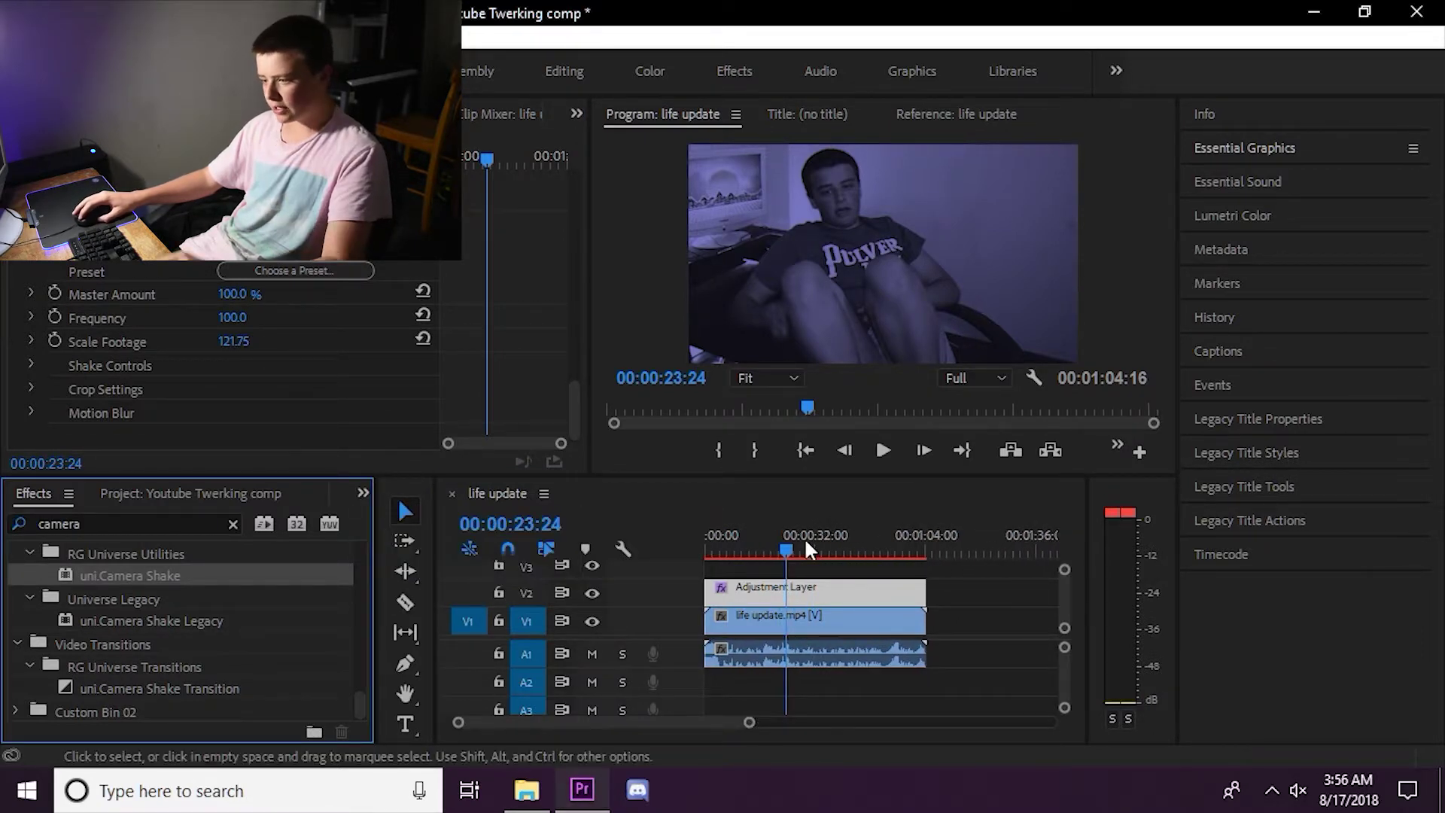
Search effects for 'chrom' and apply a chromatic aberration effect to the Adjustment Layer.
click(708, 536)
click(361, 492)
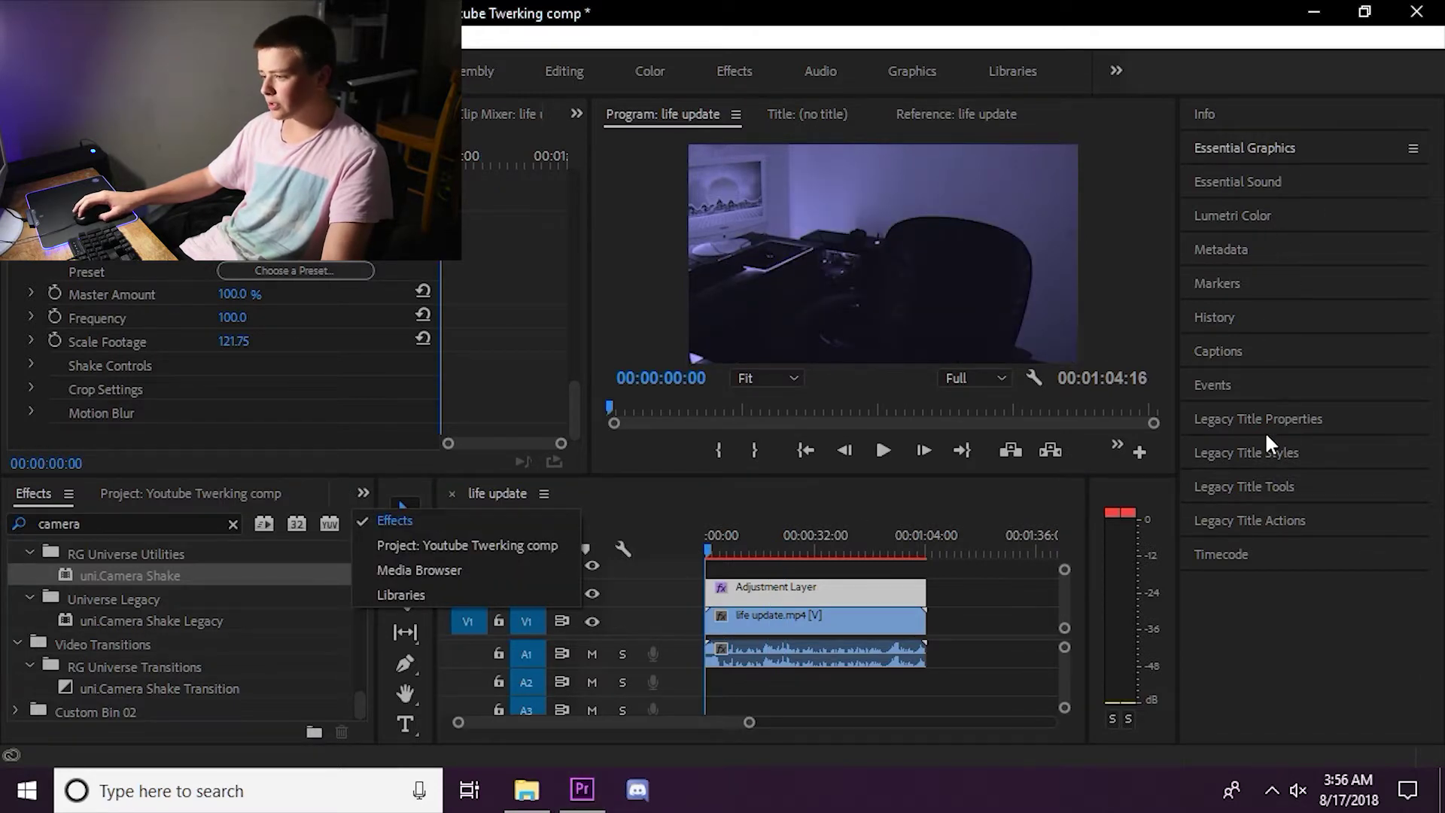
double_click(119, 525)
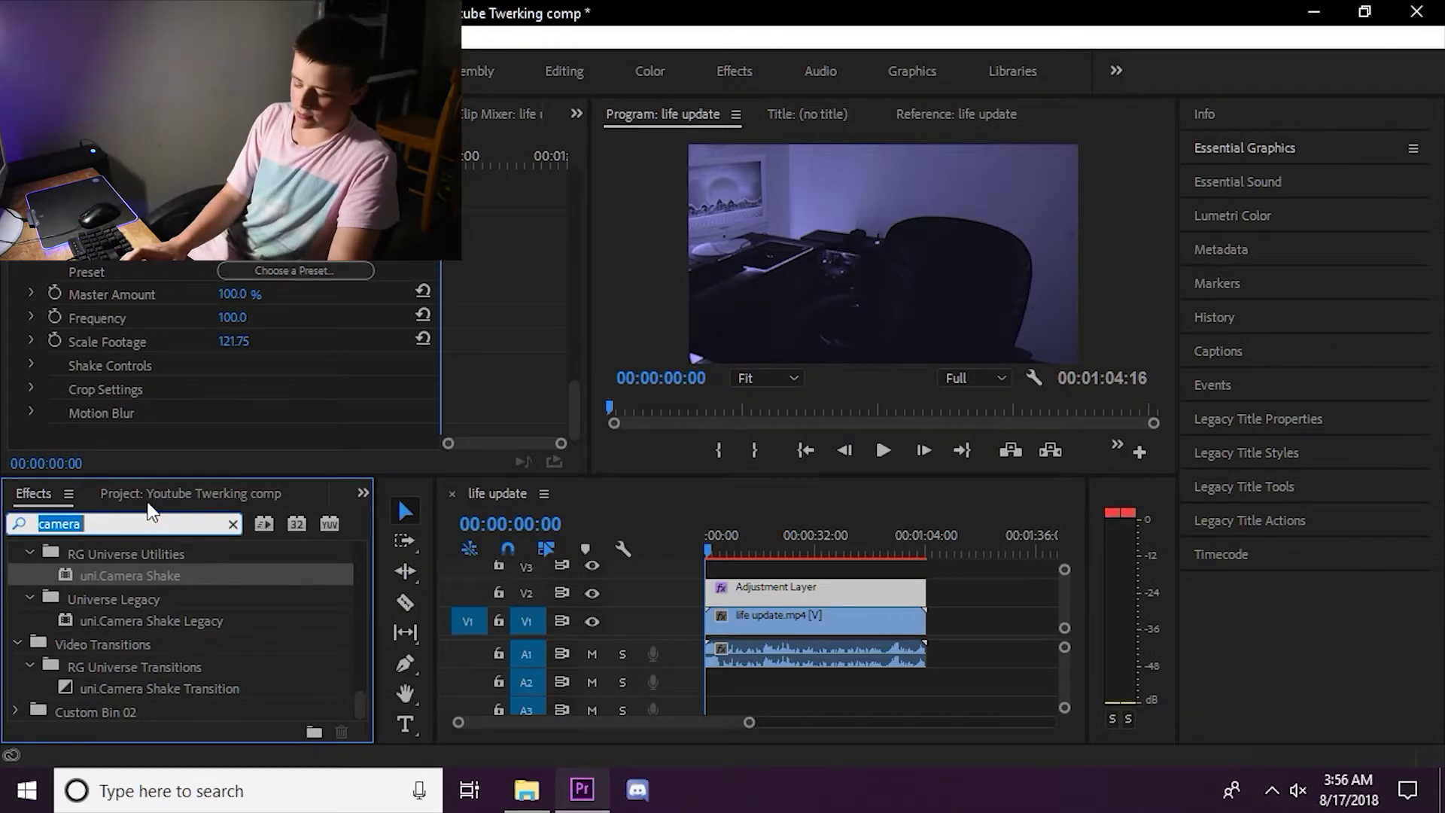
text(chroma)
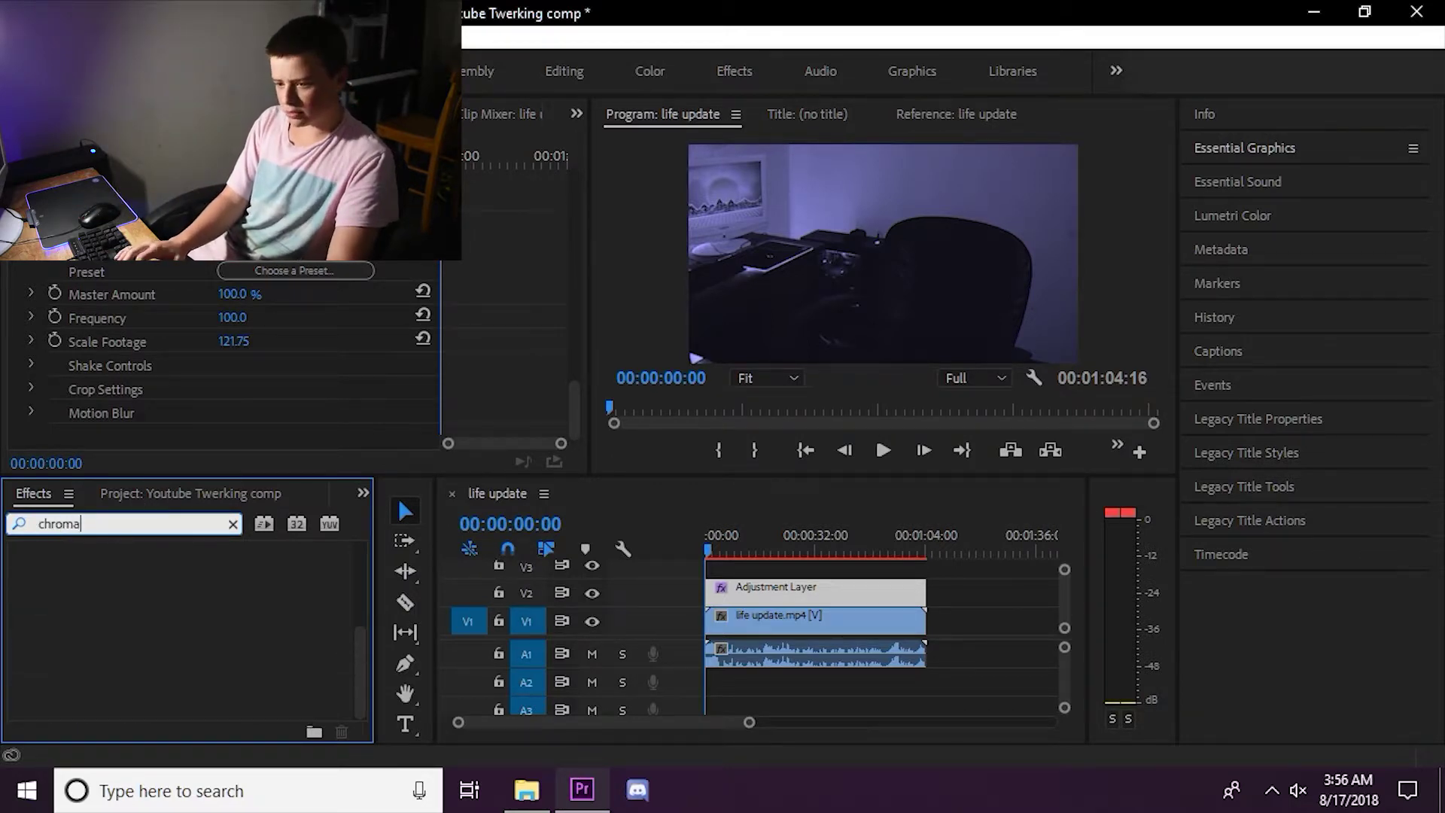
text(t)
key(BackSpace)
key(BackSpace)
key(BackSpace)
key(BackSpace)
key(BackSpace)
key(BackSpace)
text(cro)
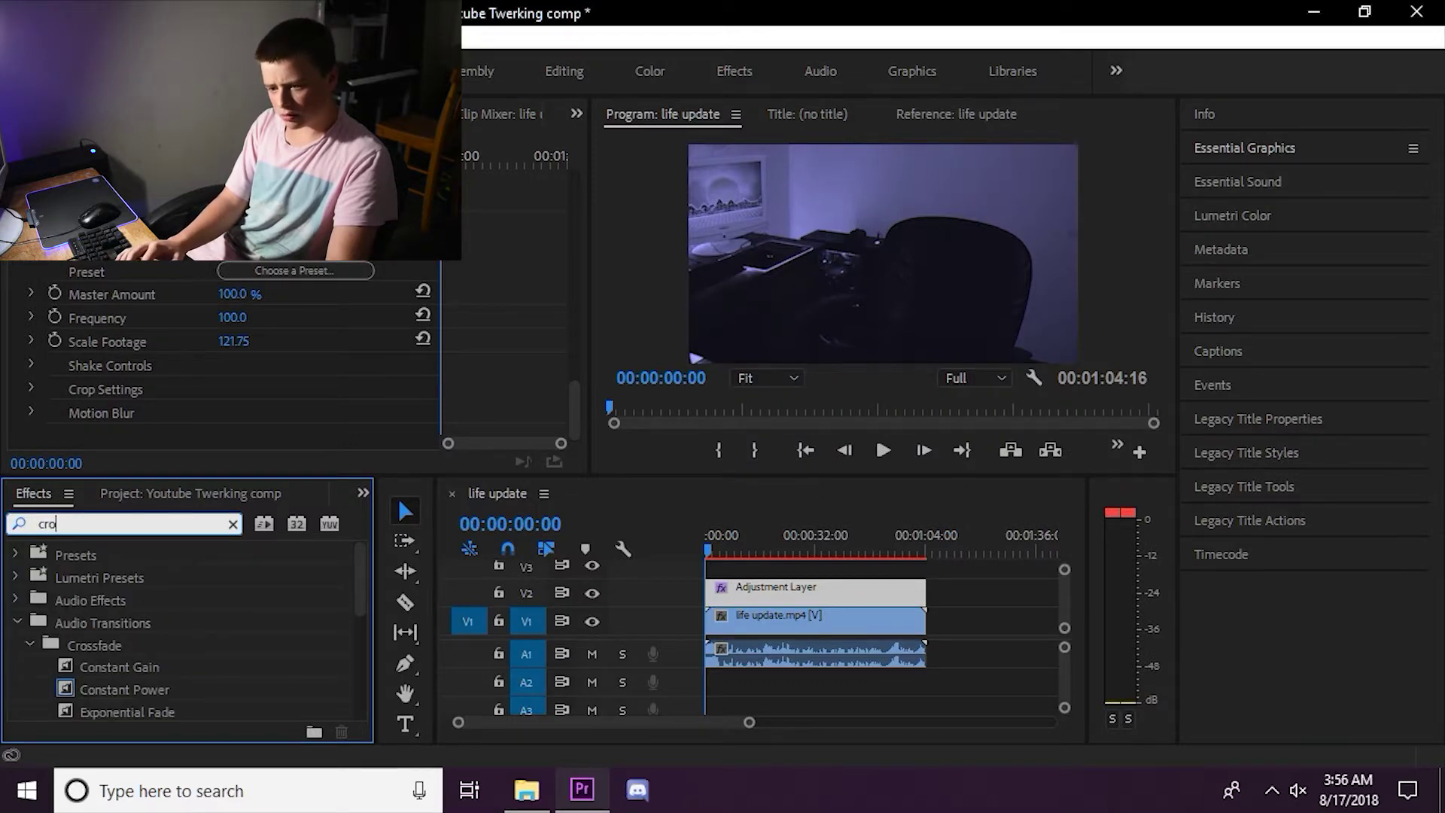
key(BackSpace)
key(BackSpace)
key(BackSpace)
text(chr)
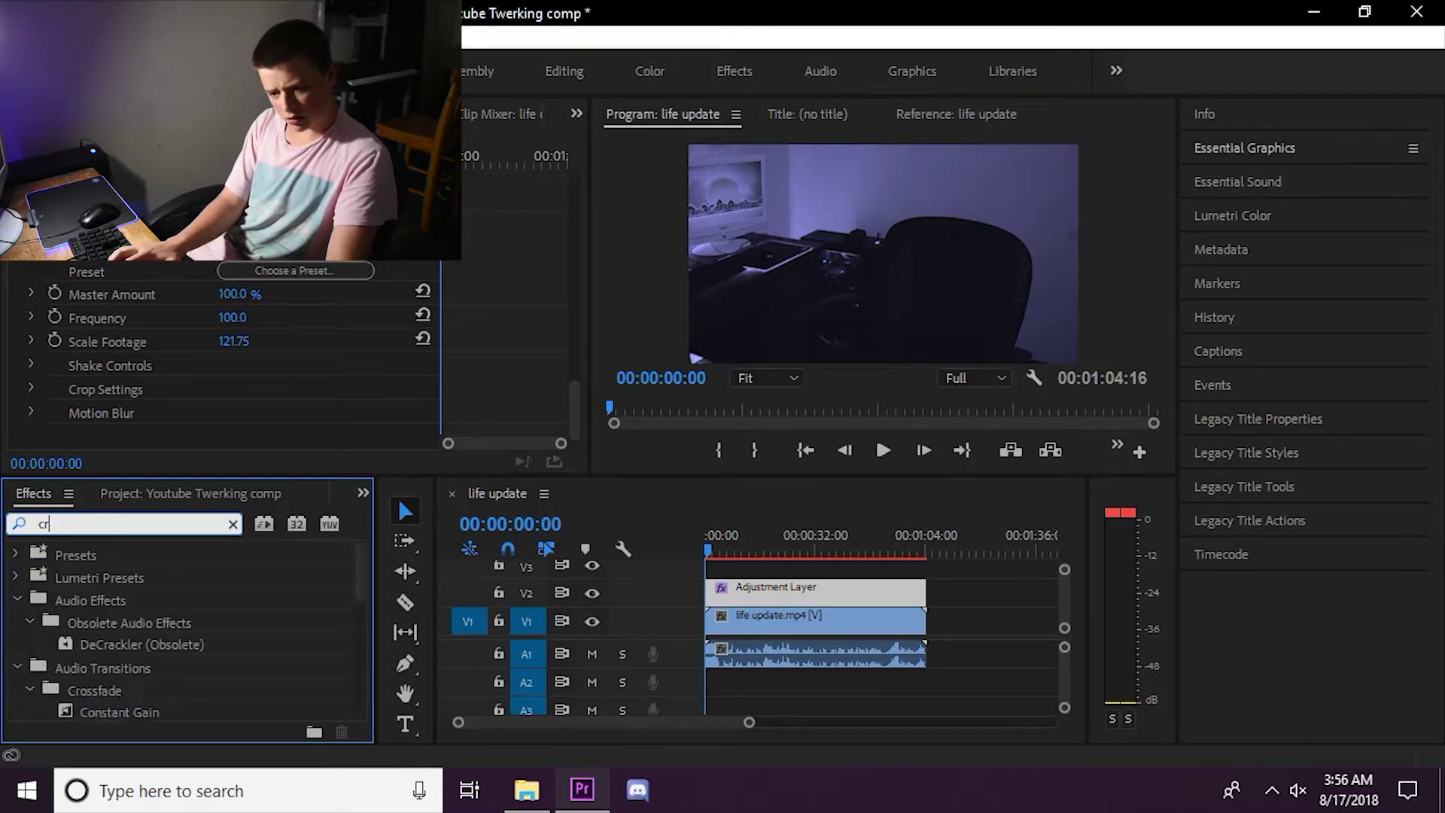
text(om)
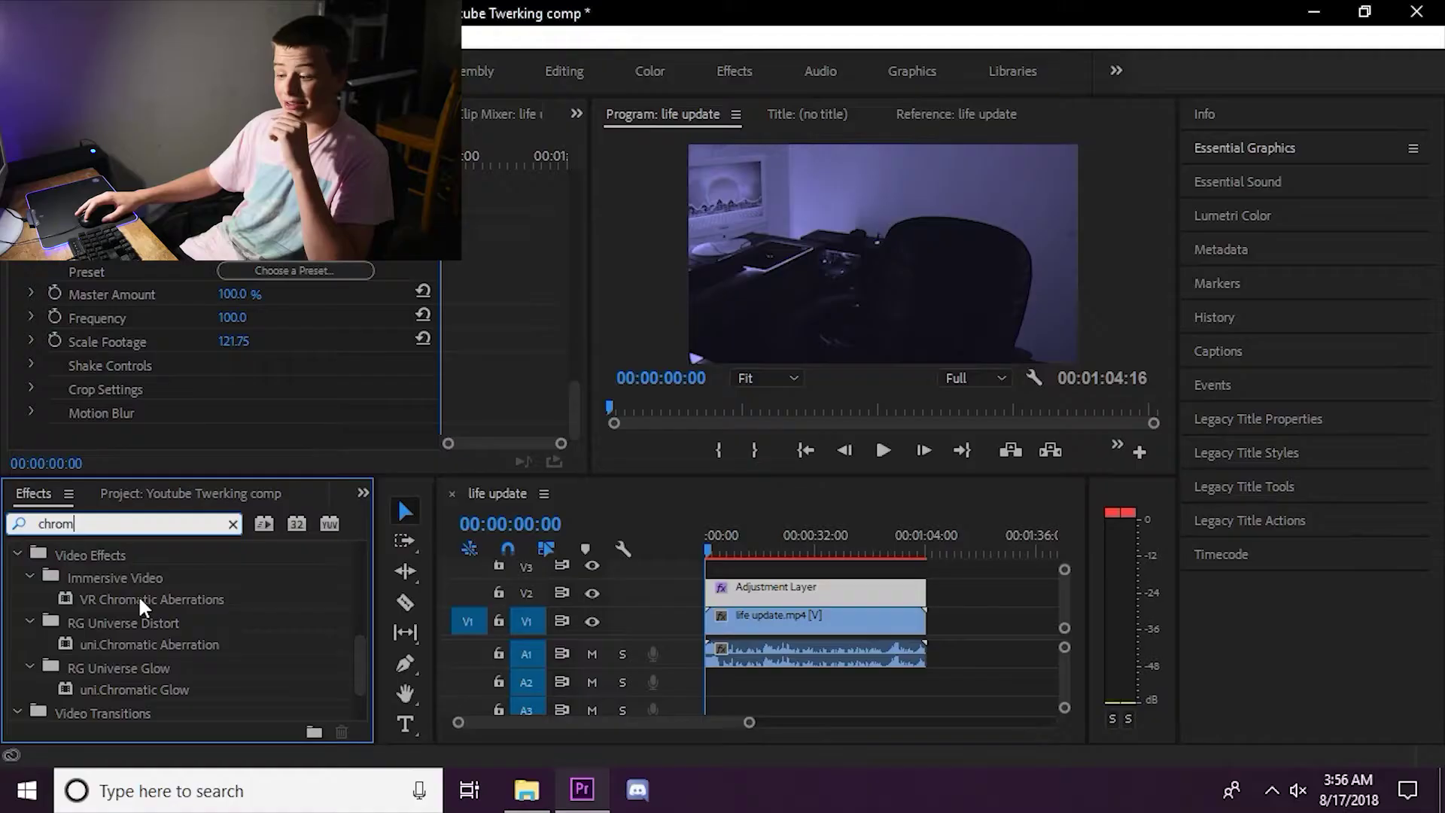
drag(138, 595, 776, 591)
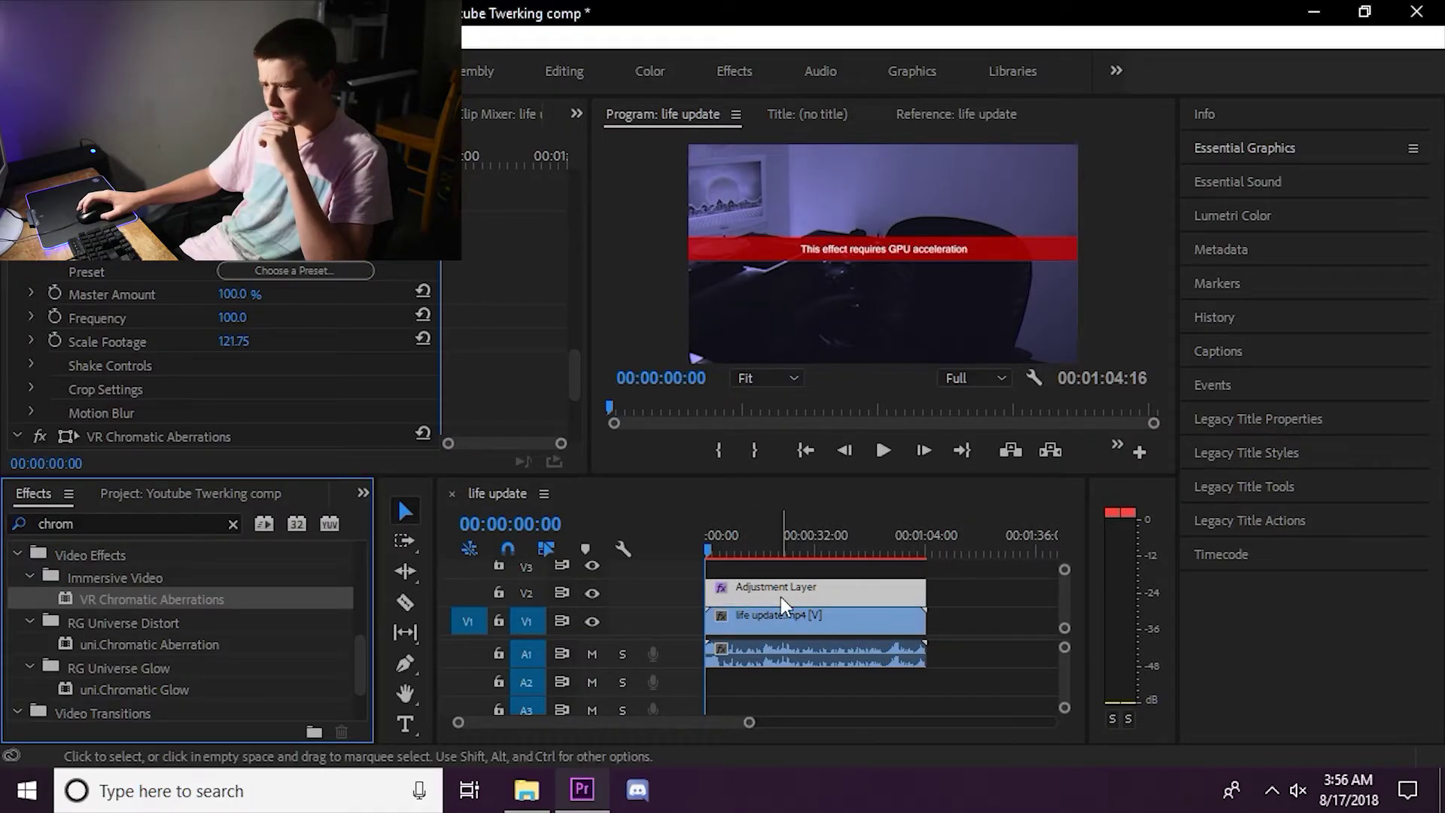
scroll(788, 724, up, 2)
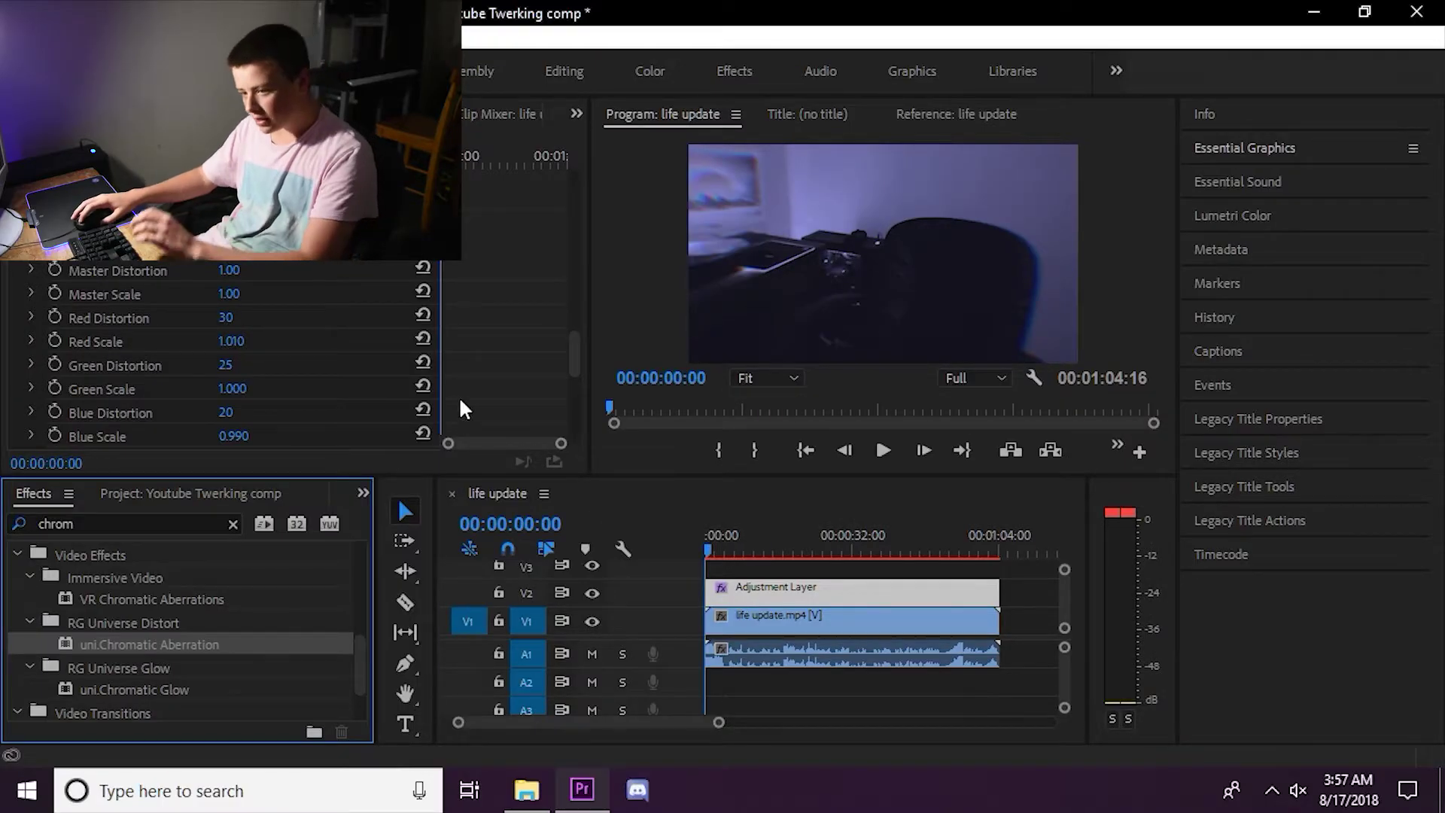
scroll(54, 276, up, 3)
Turn off the shake's Master Amount stopwatch, confirming deletion of its keyframes.
click(56, 293)
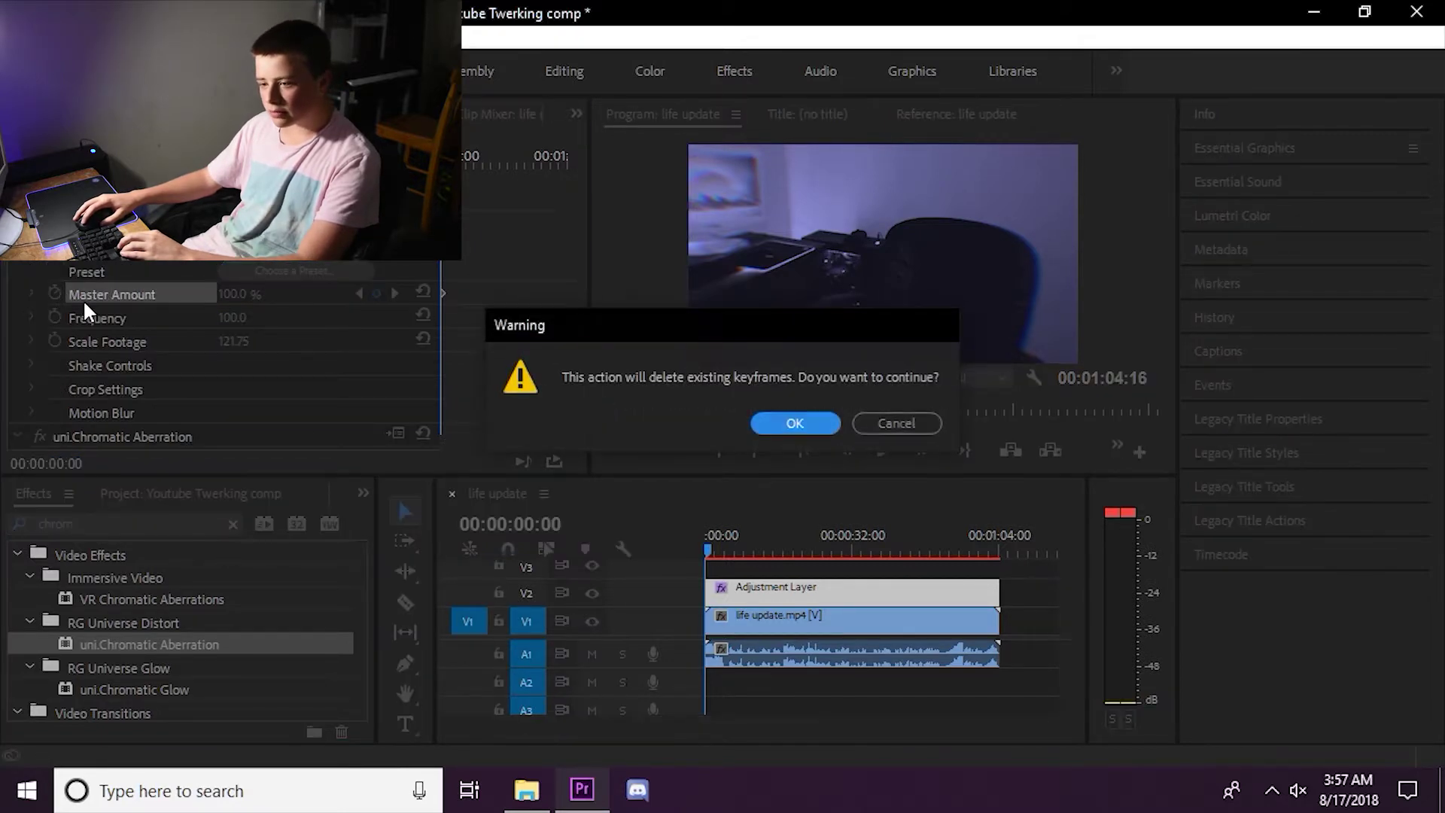
click(806, 425)
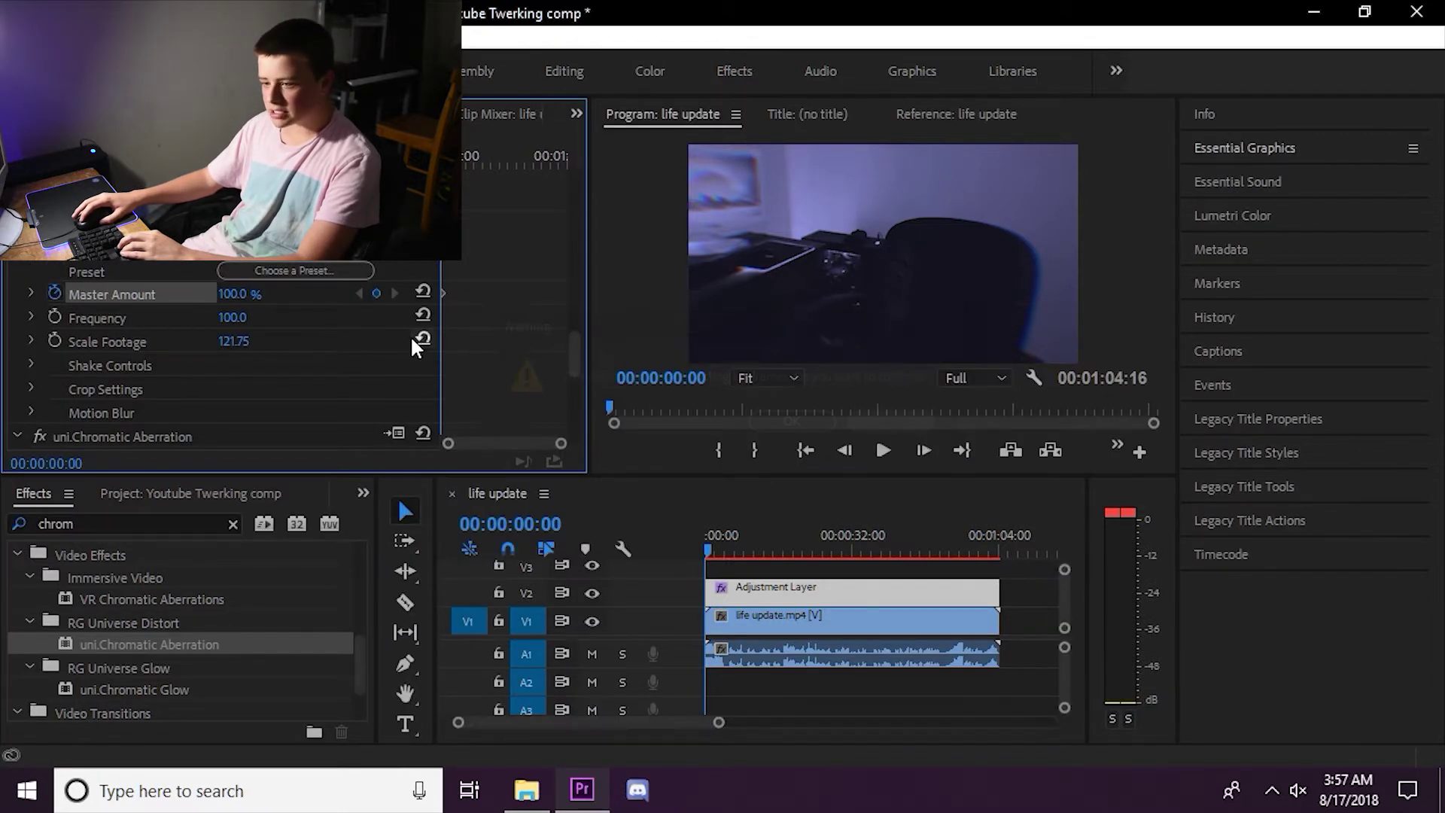
click(49, 293)
click(779, 426)
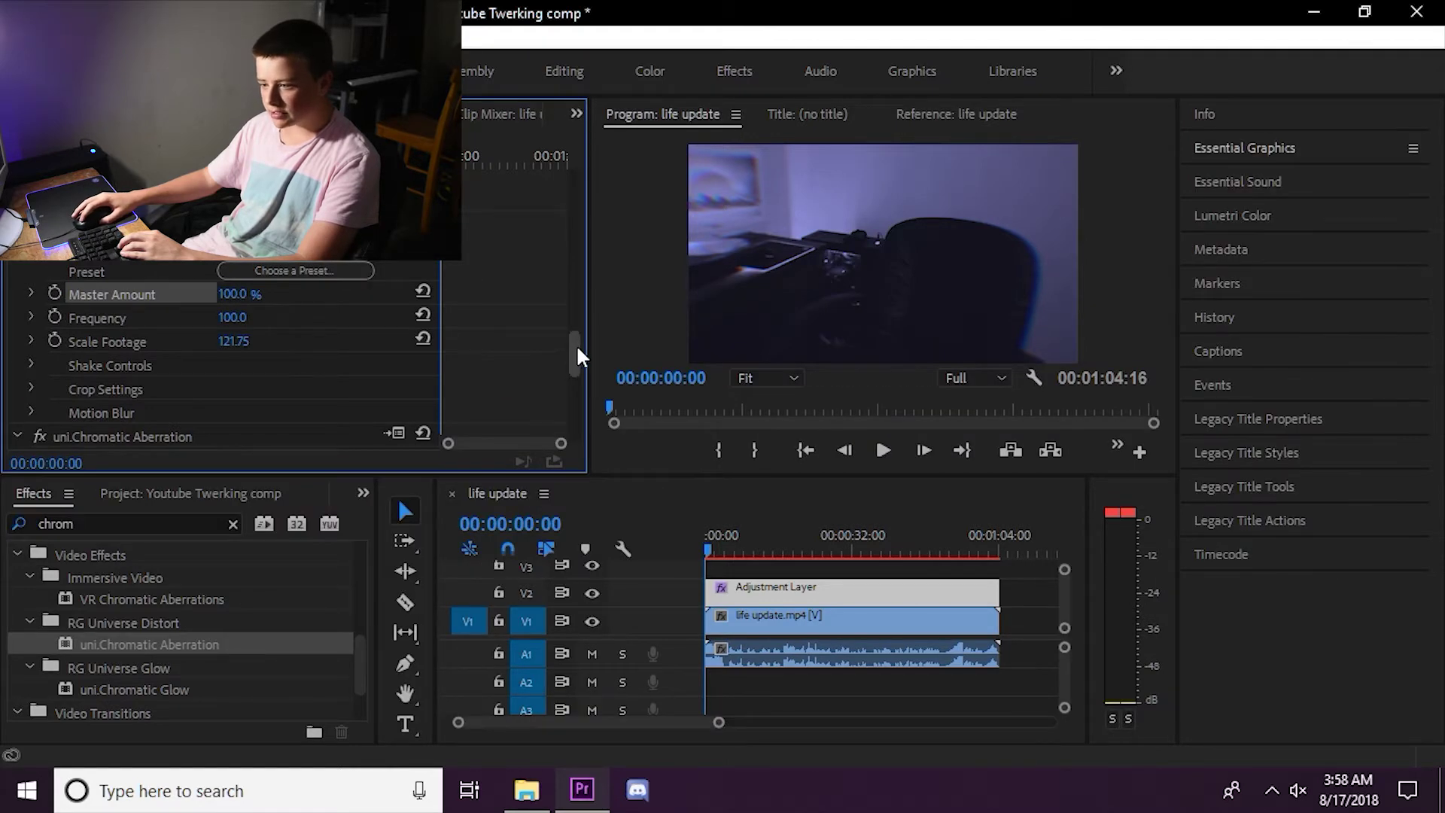
Enable keyframing for Green and Blue Distortion and Scale, Lens Distortion and Flatten.
drag(575, 345, 574, 456)
scroll(354, 365, up, 3)
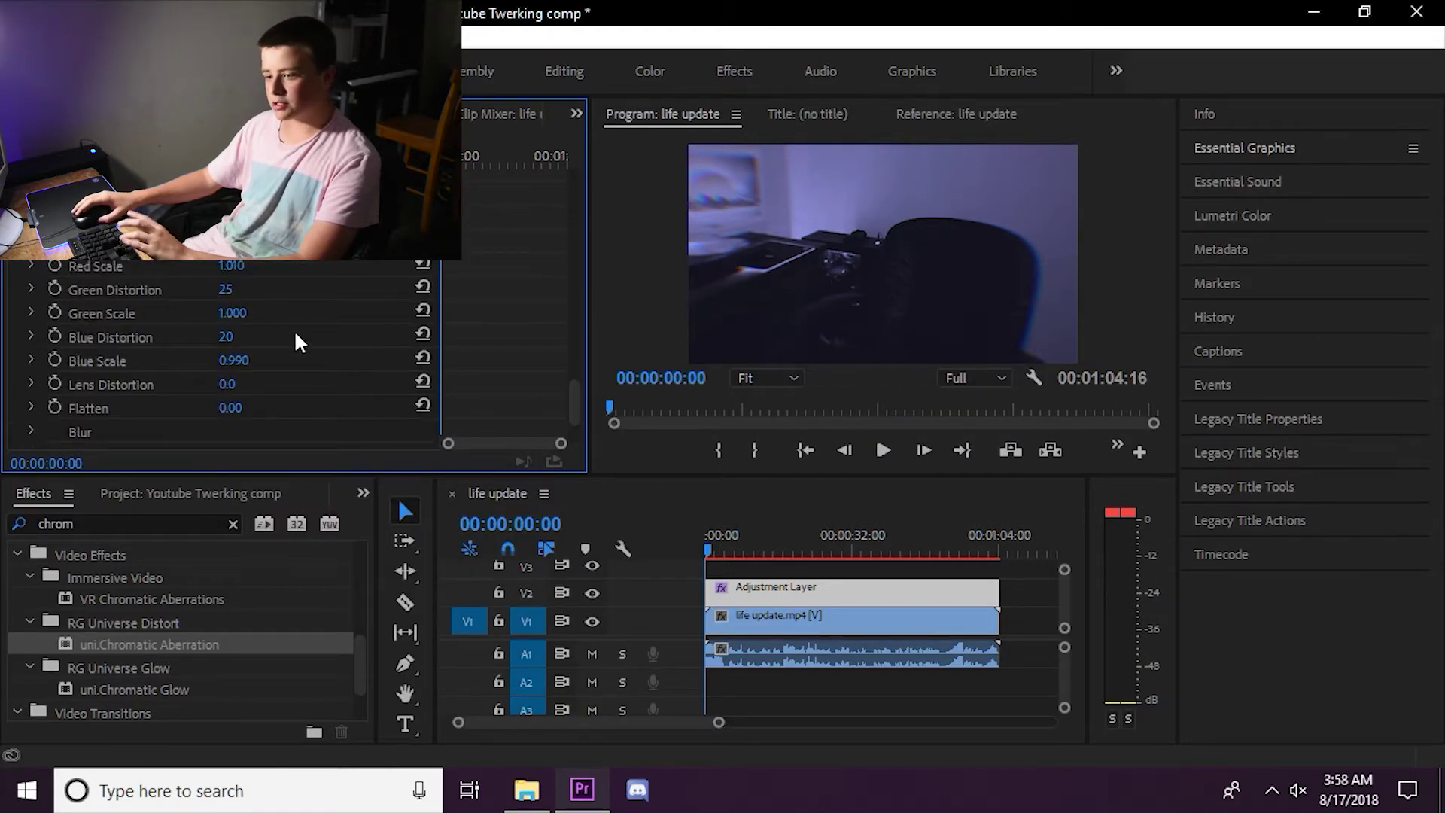
click(54, 289)
click(54, 313)
click(54, 338)
click(54, 360)
click(54, 384)
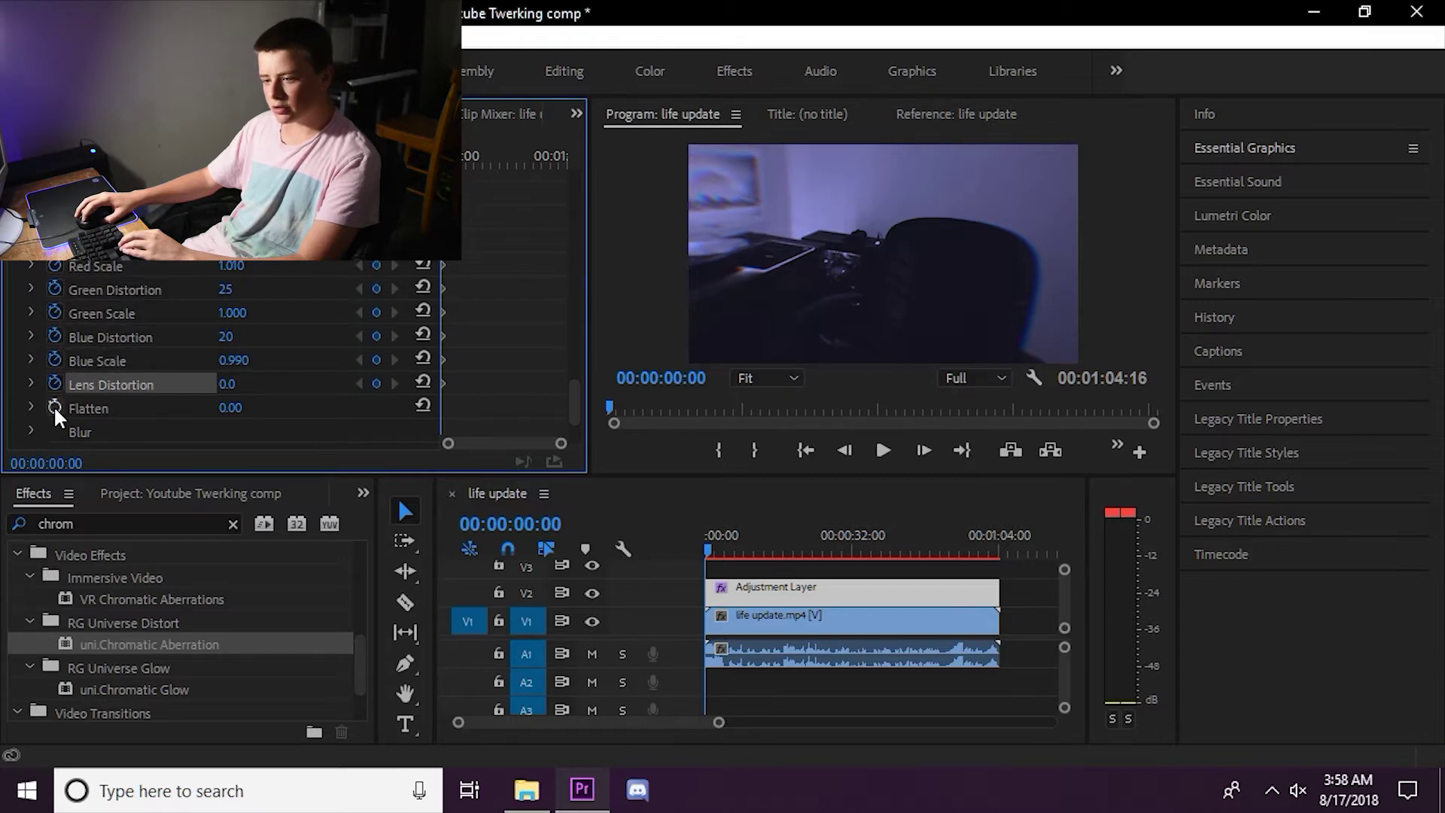
click(54, 407)
At 0:00, set Red Distortion to -100 and drop the other distortion and scale values to minimum.
scroll(151, 353, up, 2)
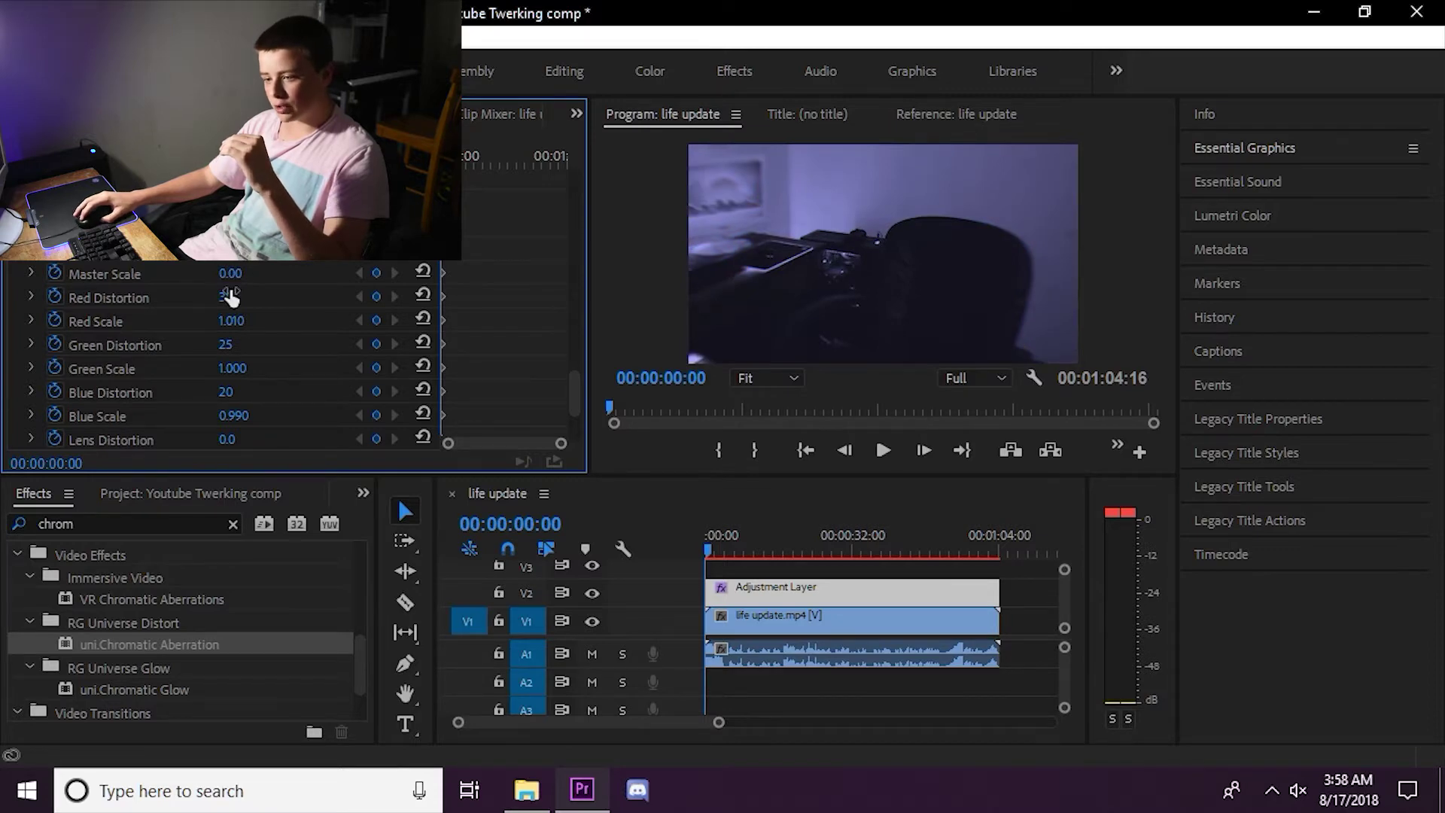
drag(229, 298, 286, 327)
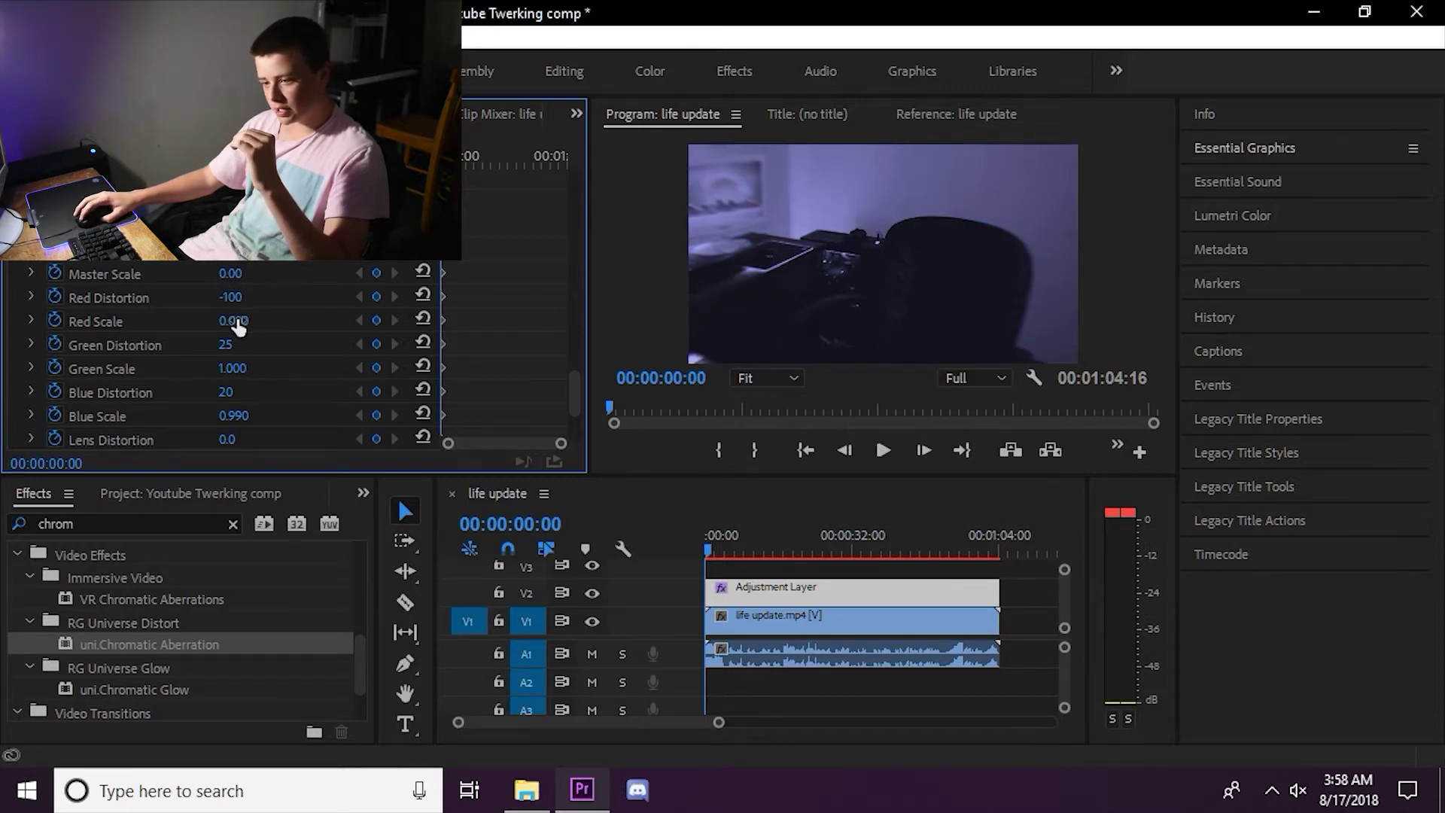
drag(230, 344, 236, 413)
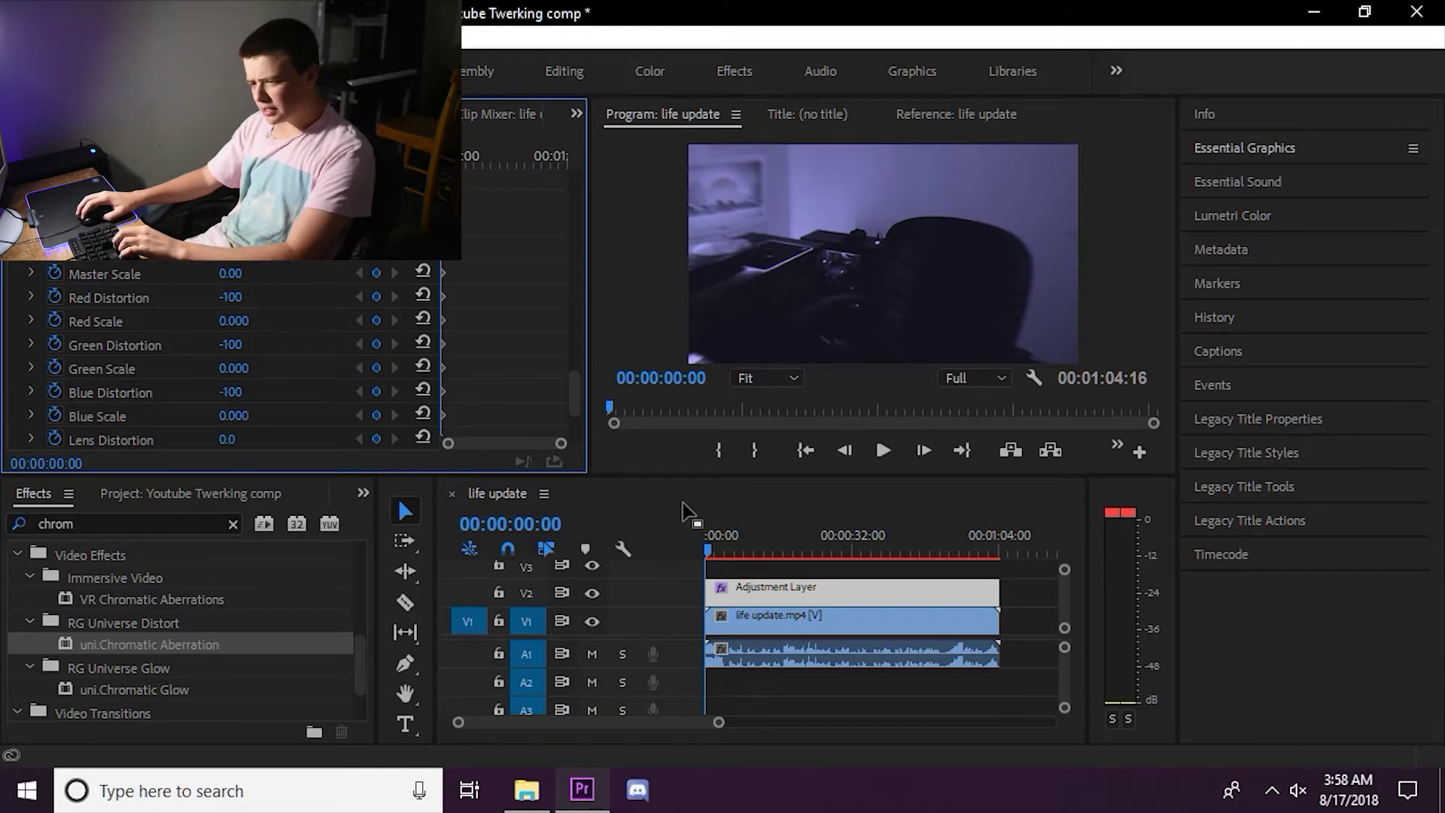
At 00:00:13:15 raise Master Scale to 2.00 and distortions to 100, then render from the start.
click(716, 553)
drag(720, 552, 766, 559)
key(shift+5)
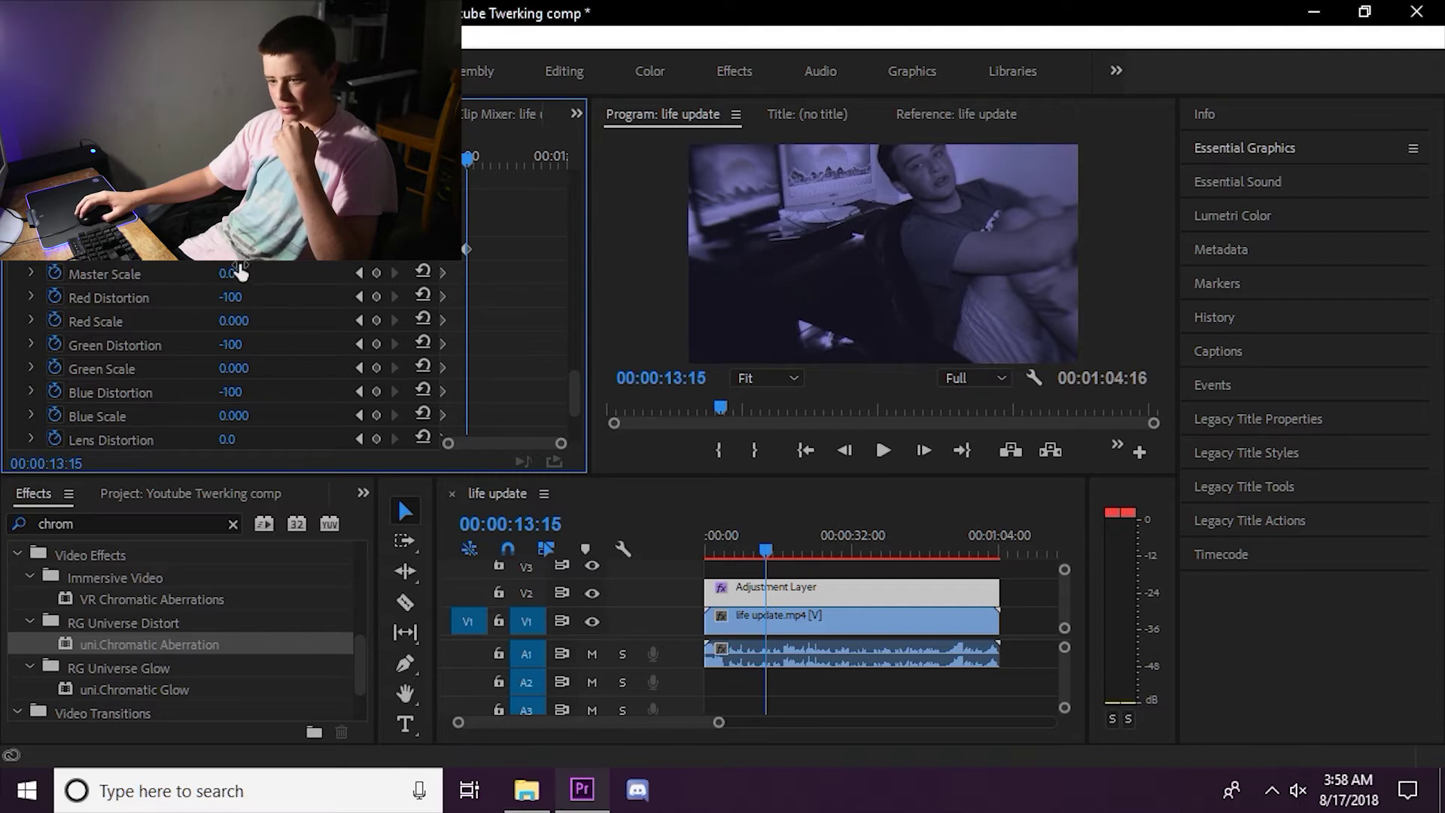
drag(239, 273, 247, 276)
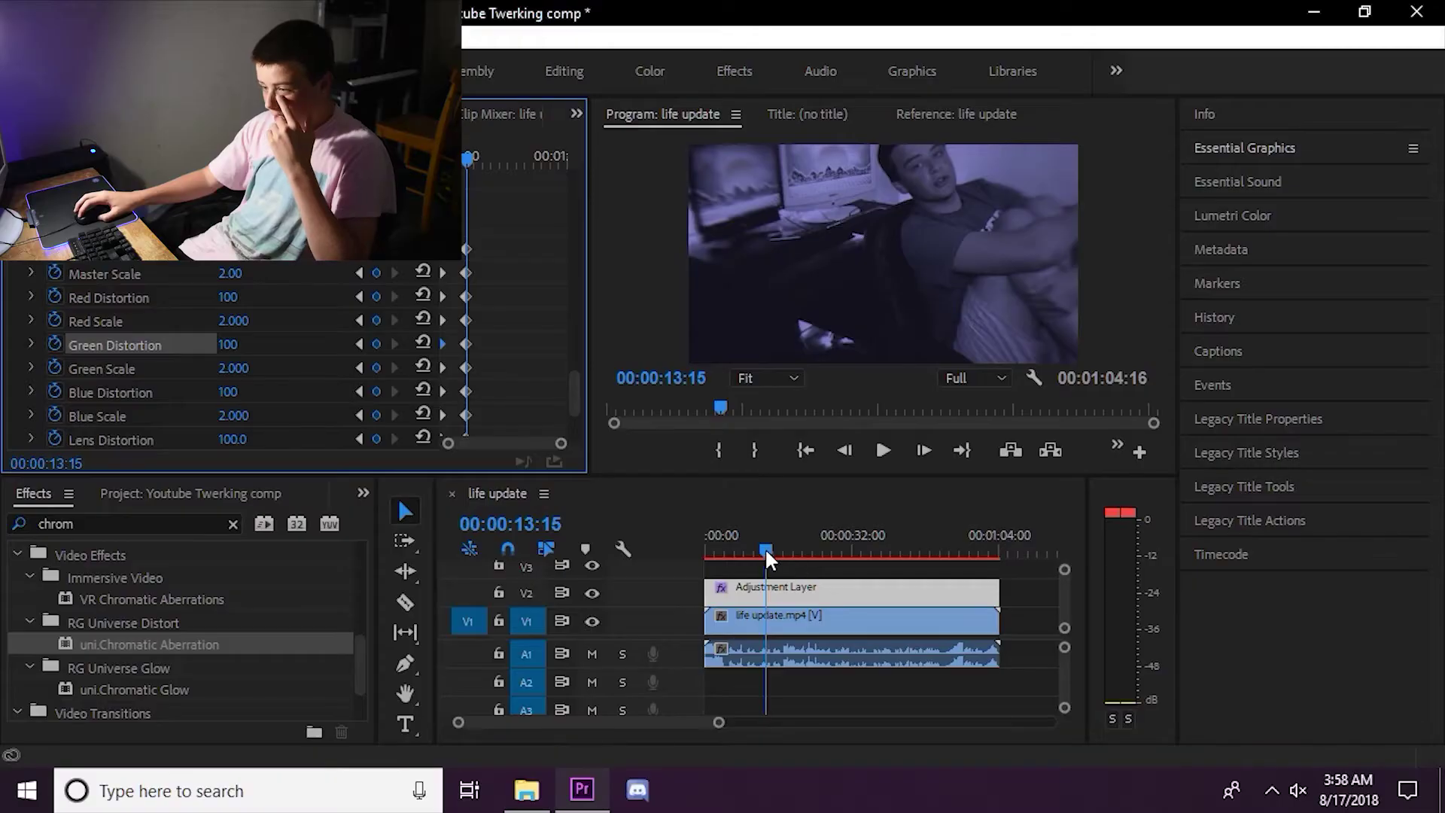
drag(765, 548, 683, 548)
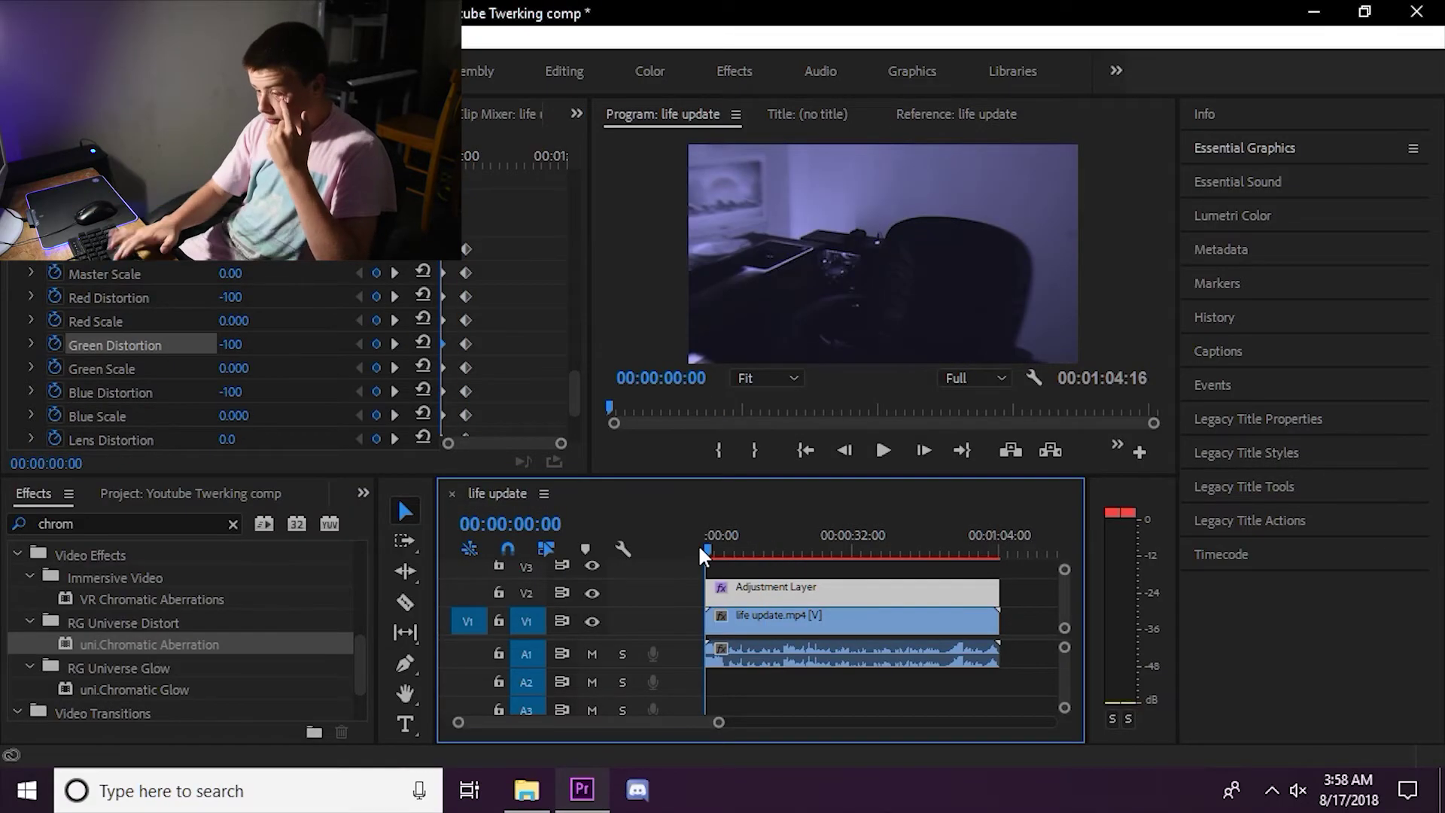
key(Return)
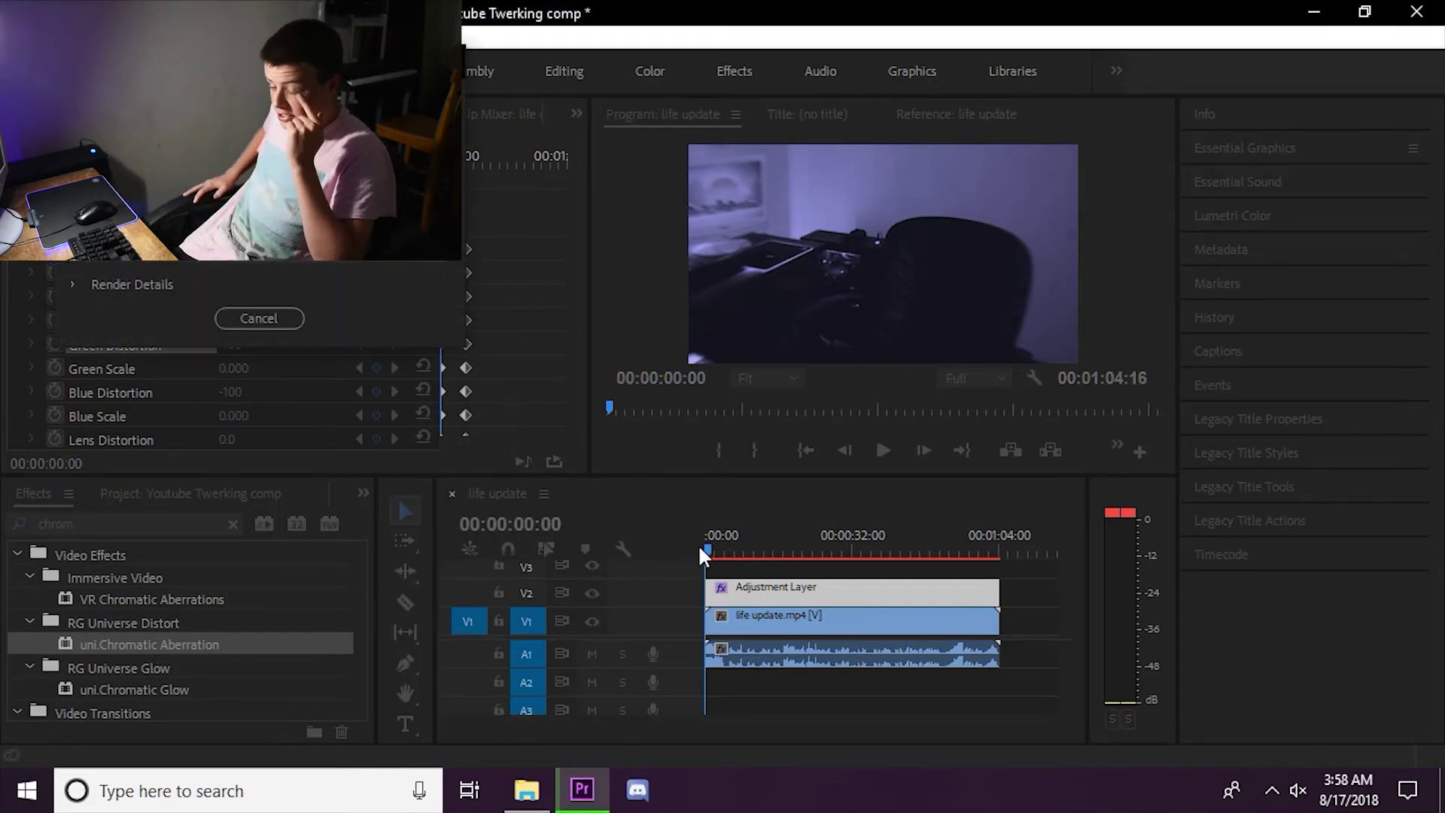